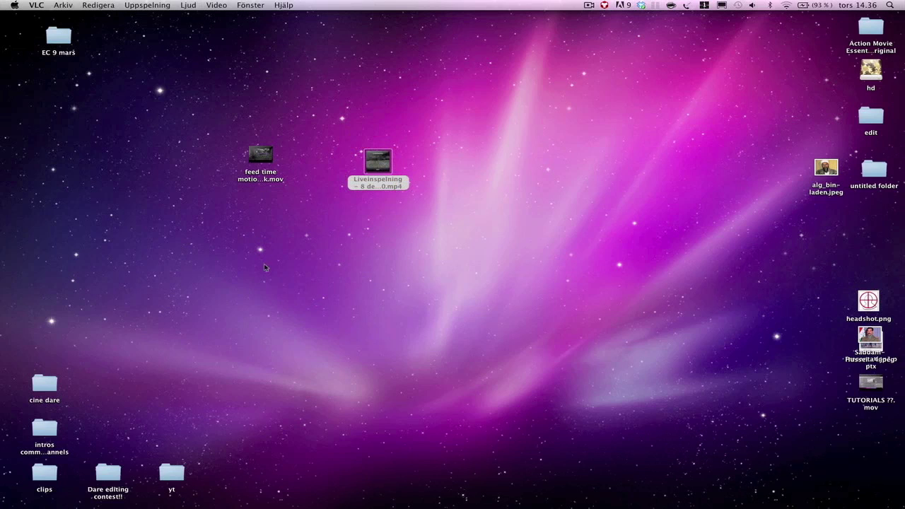
# - Preview the Liveinspelning gameplay recording in the video player and close its window
pyautogui.click(482, 264)
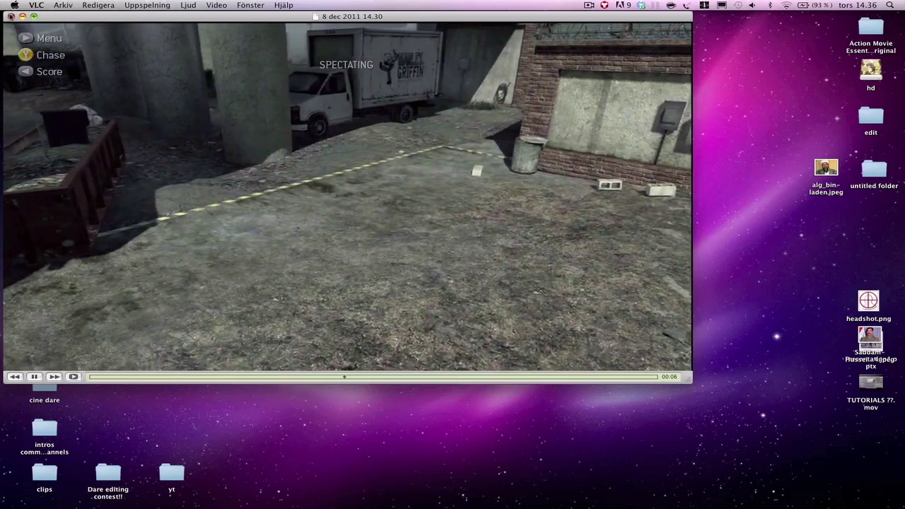
pyautogui.click(10, 16)
pyautogui.click(329, 261)
pyautogui.click(396, 278)
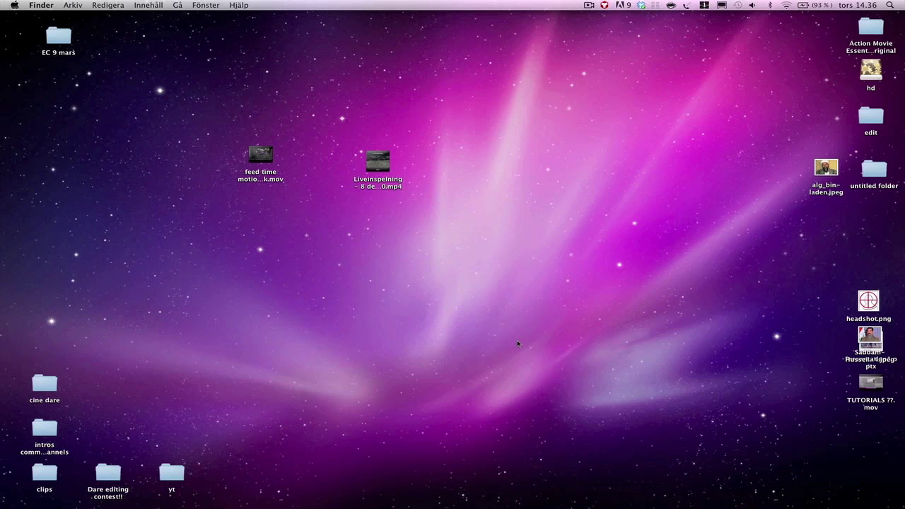
# - Create a new folder named PNGgg on the desktop
pyautogui.rightClick(427, 298)
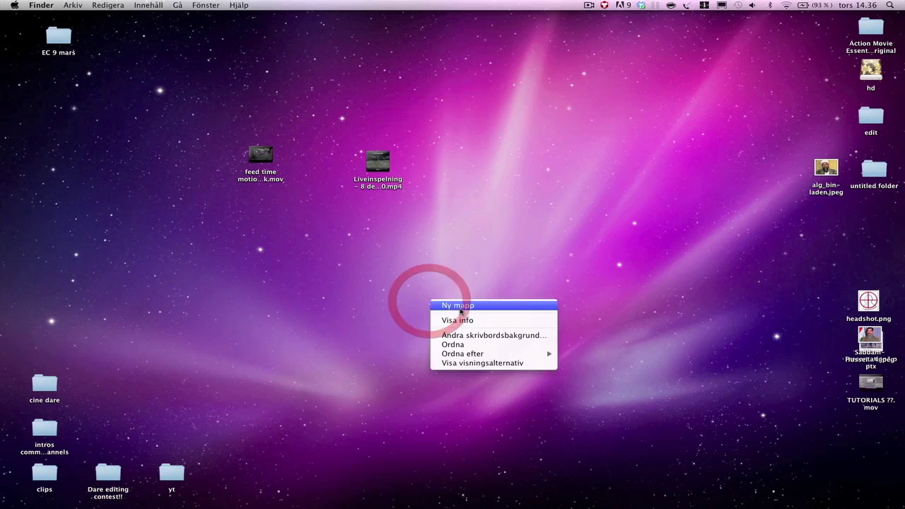
pyautogui.click(460, 304)
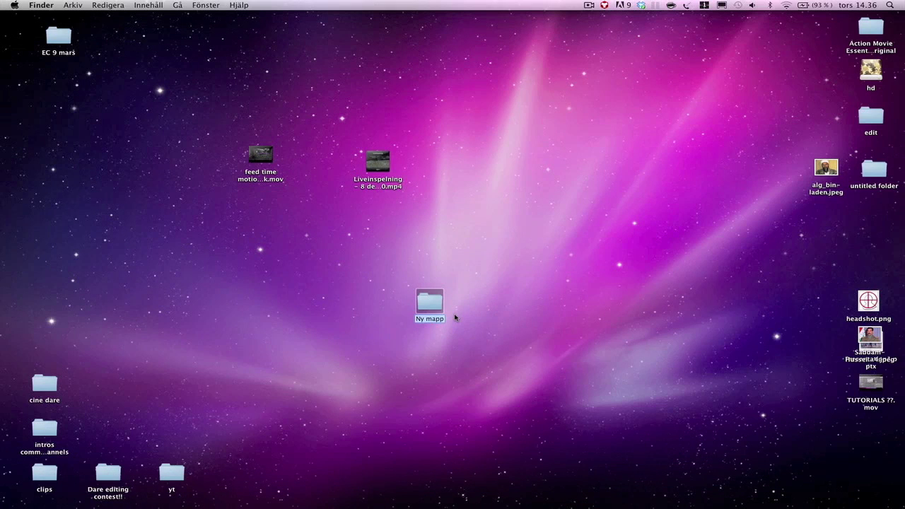
pyautogui.write('PNGggg')
pyautogui.click(515, 315)
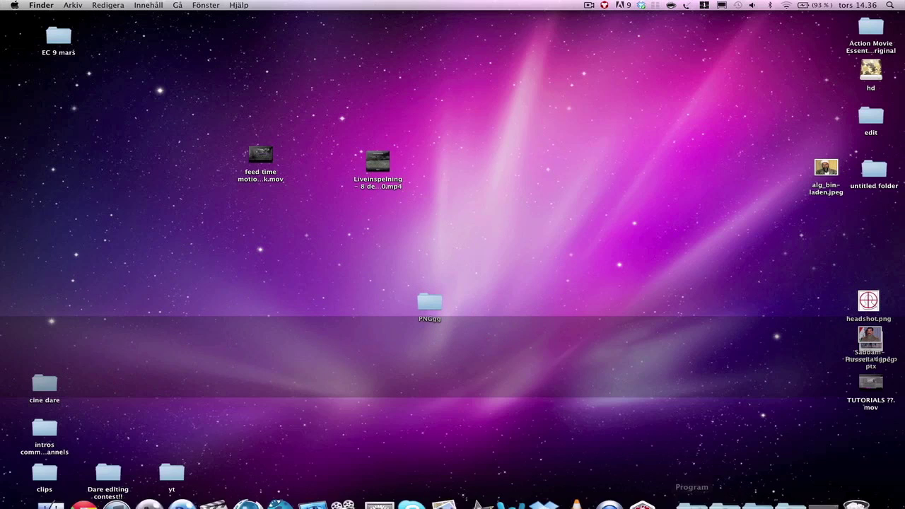
# - Switch to After Effects and create a new composition with a frame rate of 30 frames per second
pyautogui.click(826, 483)
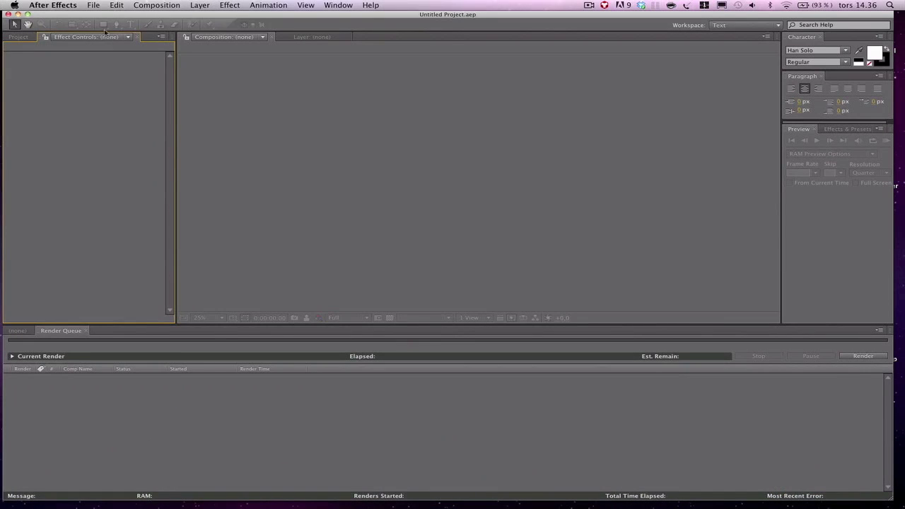
pyautogui.click(157, 5)
pyautogui.click(154, 16)
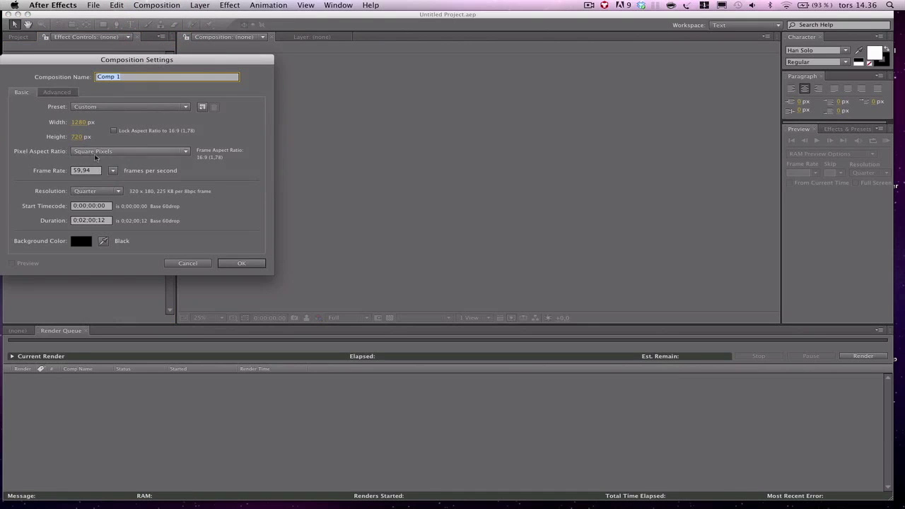
pyautogui.click(112, 170)
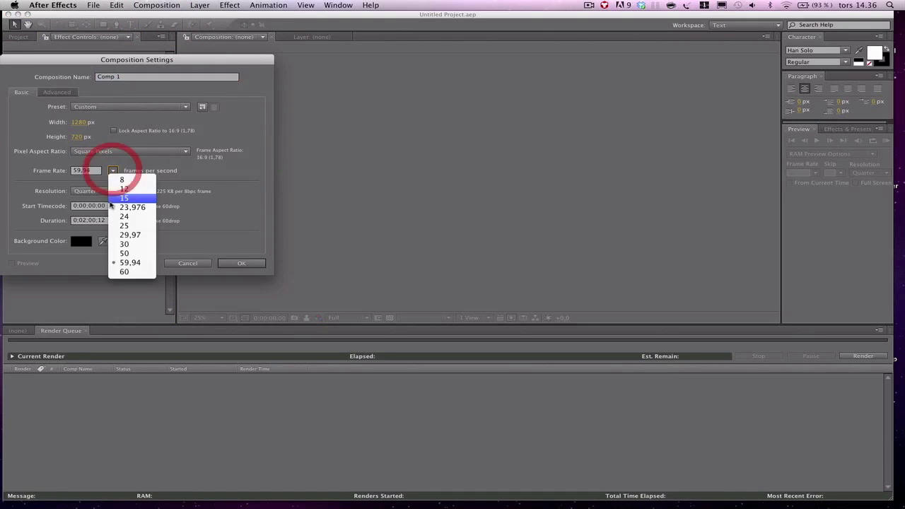
pyautogui.click(125, 244)
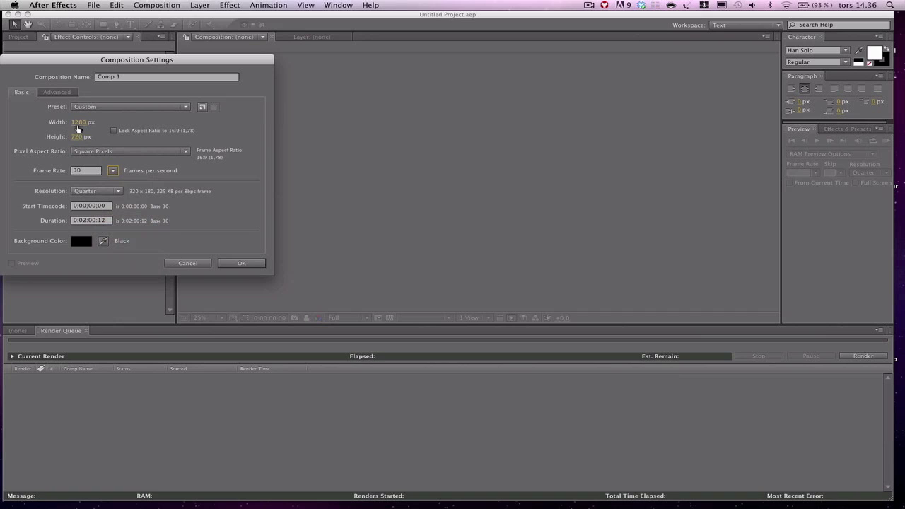
pyautogui.click(245, 264)
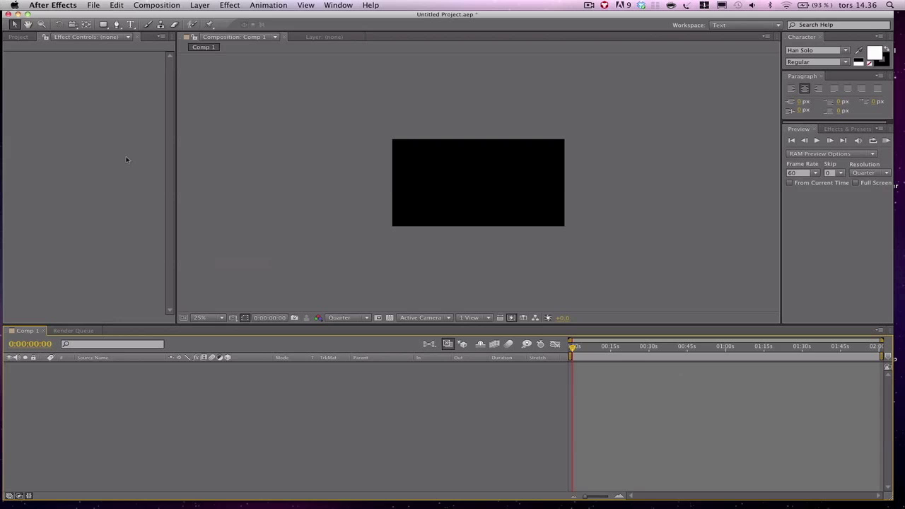
# - Import the Liveinspelning – 8 dec 2011 14.30.mp4 recording from the desktop as footage
pyautogui.click(94, 5)
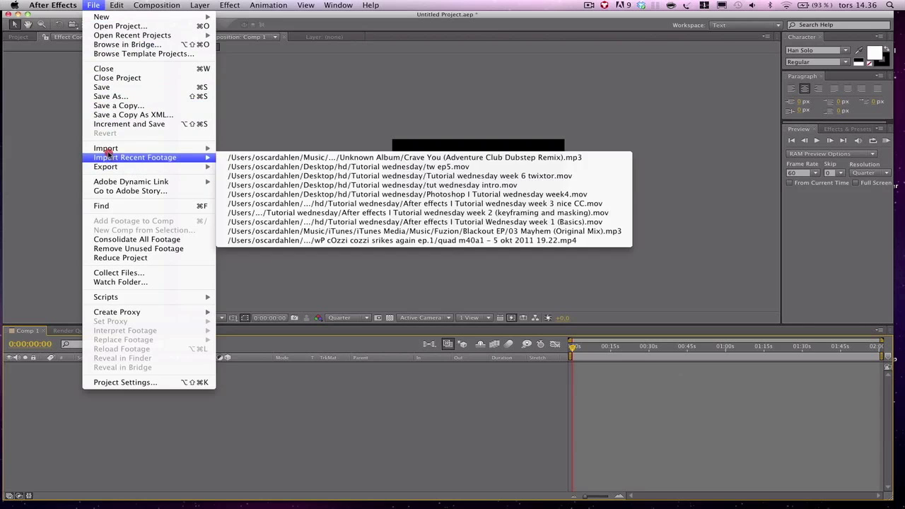
pyautogui.moveTo(113, 148)
pyautogui.click(237, 147)
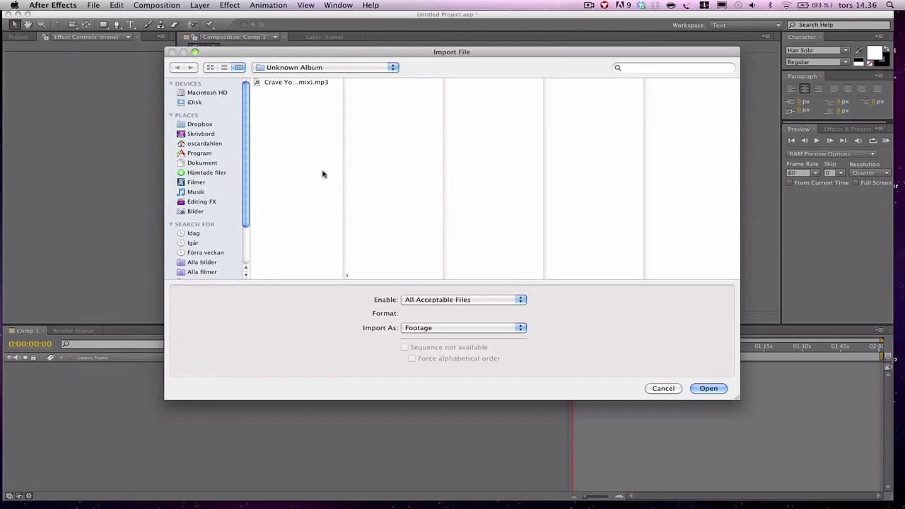
pyautogui.click(206, 135)
pyautogui.click(283, 172)
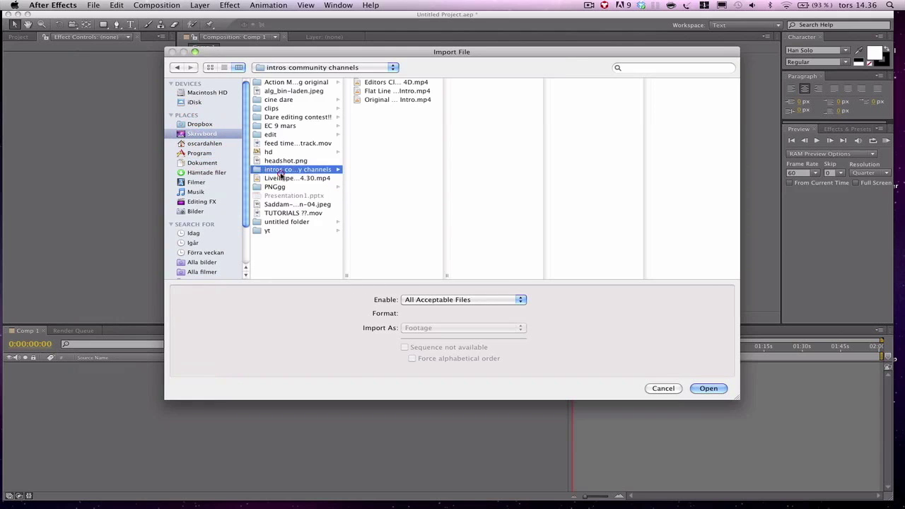
pyautogui.click(283, 179)
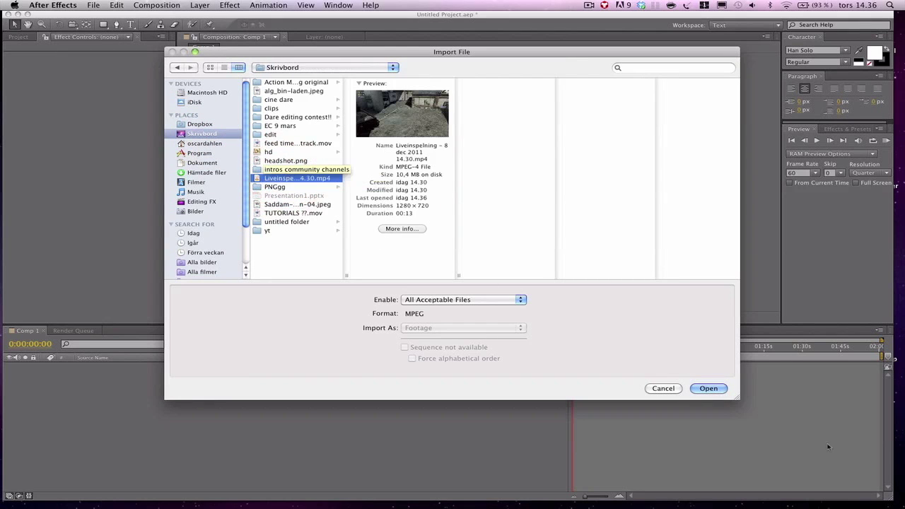
pyautogui.click(709, 388)
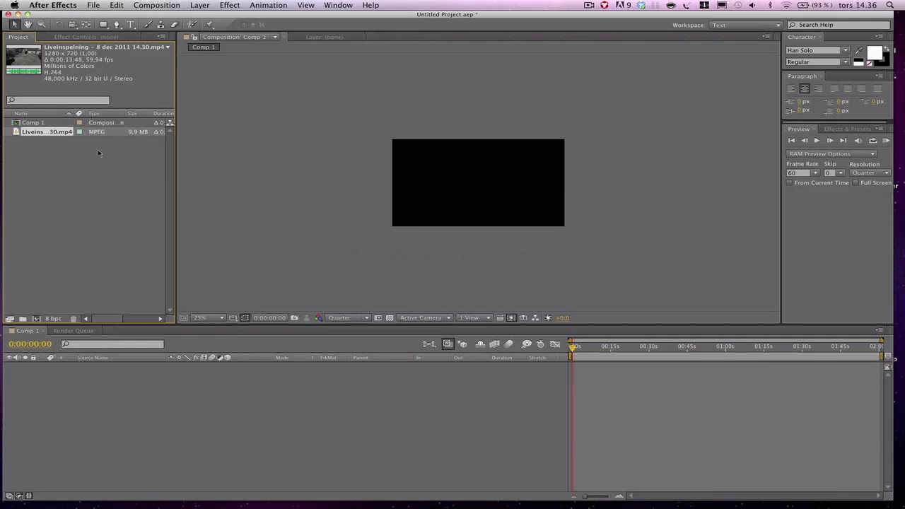
# - Add the imported clip to Comp 1, then enlarge and shift it until the game's overlay text lies outside the frame
pyautogui.press('.')
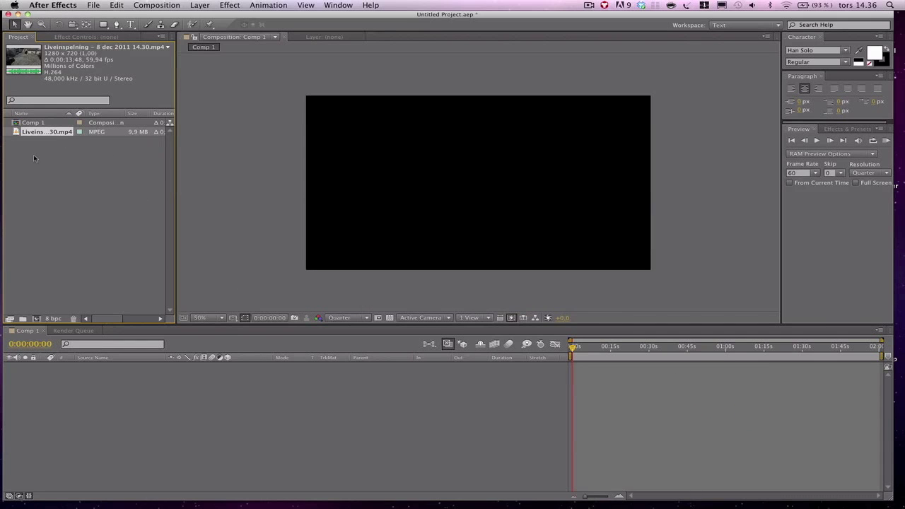
pyautogui.moveTo(30, 136); pyautogui.dragTo(481, 177)
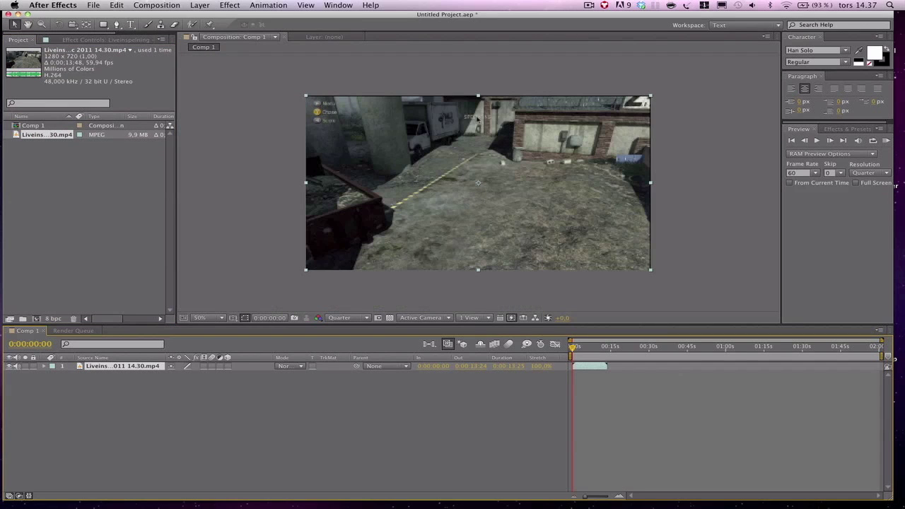
pyautogui.moveTo(307, 97); pyautogui.dragTo(283, 85)
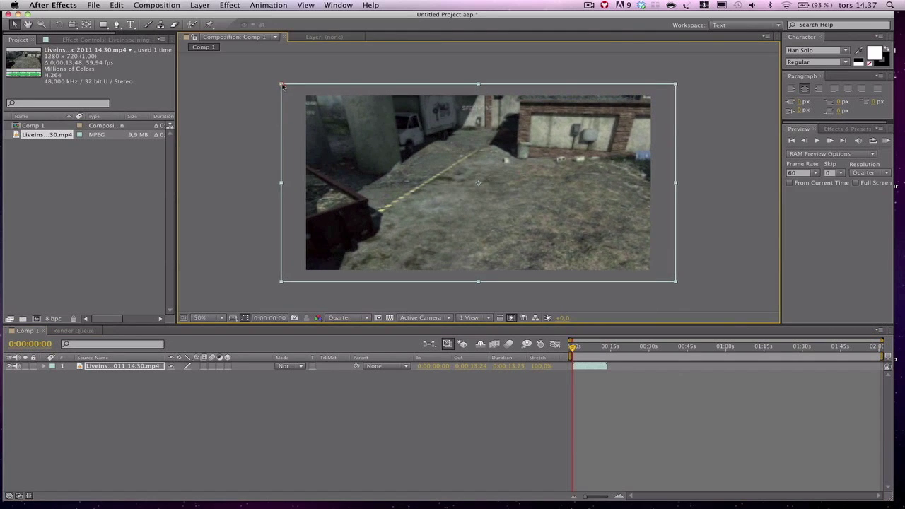
pyautogui.moveTo(429, 160); pyautogui.dragTo(430, 149)
pyautogui.click(280, 74)
pyautogui.moveTo(280, 74); pyautogui.dragTo(275, 68)
pyautogui.moveTo(464, 157); pyautogui.dragTo(461, 156)
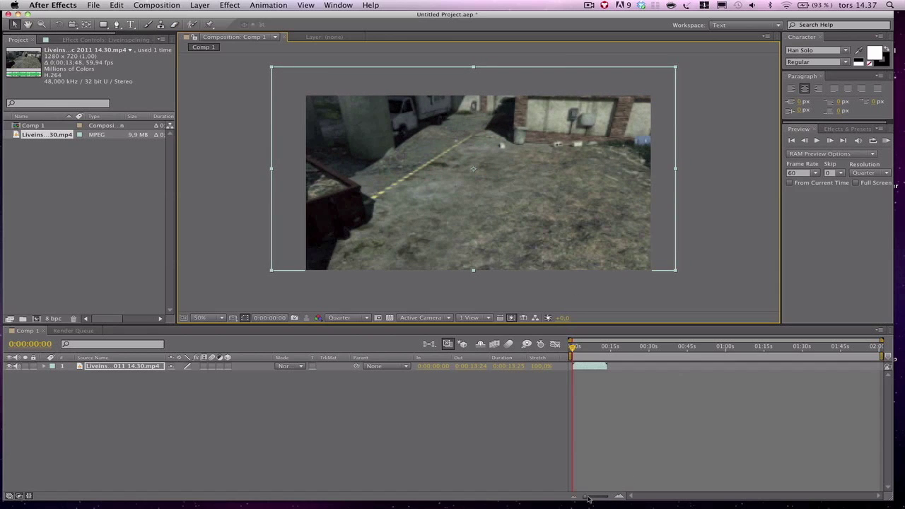
# - Trim the clip's beginning to 0:00:03:20 and set the work area to start at the same time
pyautogui.moveTo(588, 498); pyautogui.dragTo(603, 496)
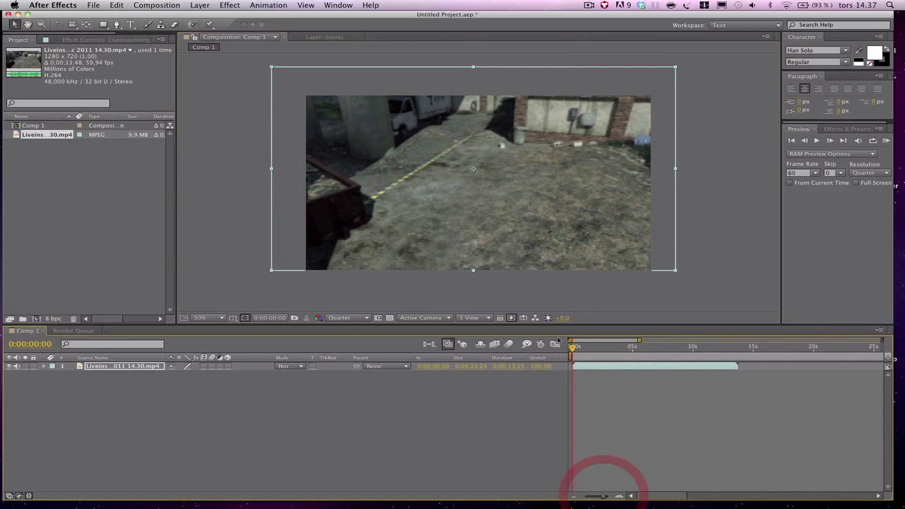
pyautogui.moveTo(575, 347); pyautogui.dragTo(616, 369)
pyautogui.moveTo(606, 497)
pyautogui.mouseDown()
pyautogui.moveTo(617, 497)
pyautogui.moveTo(600, 497)
pyautogui.mouseUp()
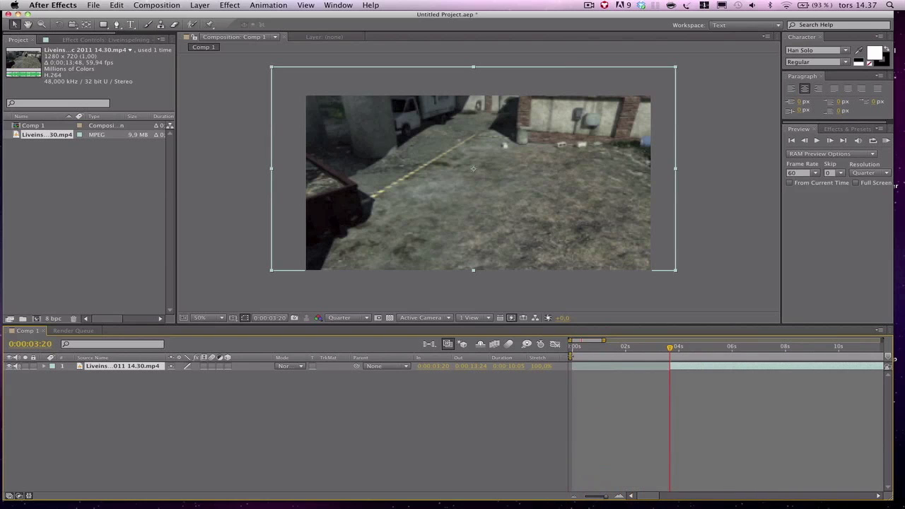
pyautogui.click(669, 373)
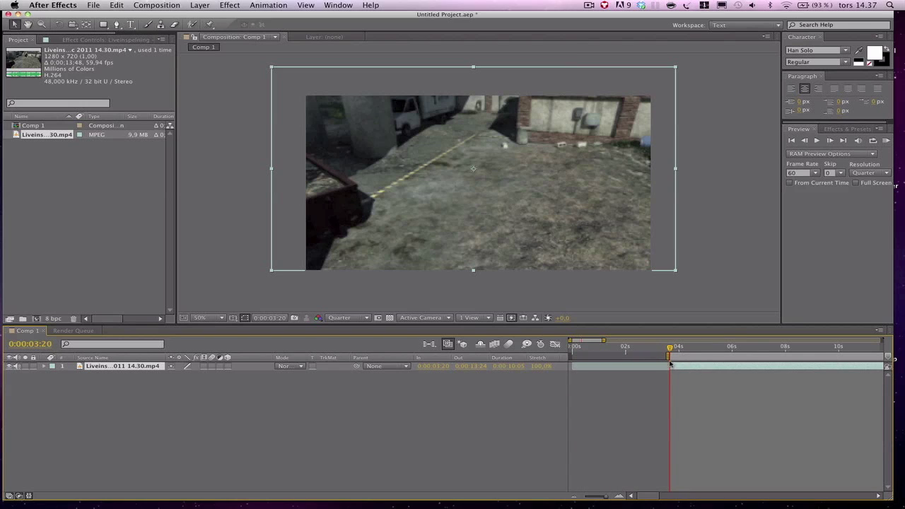
# - Set the end of the work area to 0:00:11:26, aligned with the current-time indicator
pyautogui.click(886, 497)
pyautogui.moveTo(620, 348); pyautogui.dragTo(767, 358)
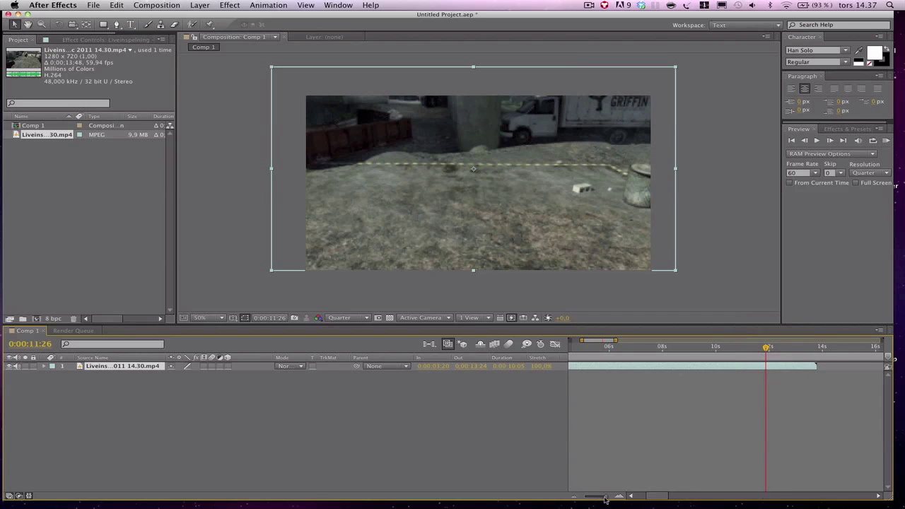
pyautogui.moveTo(606, 499); pyautogui.dragTo(546, 497)
pyautogui.moveTo(882, 357); pyautogui.dragTo(602, 359)
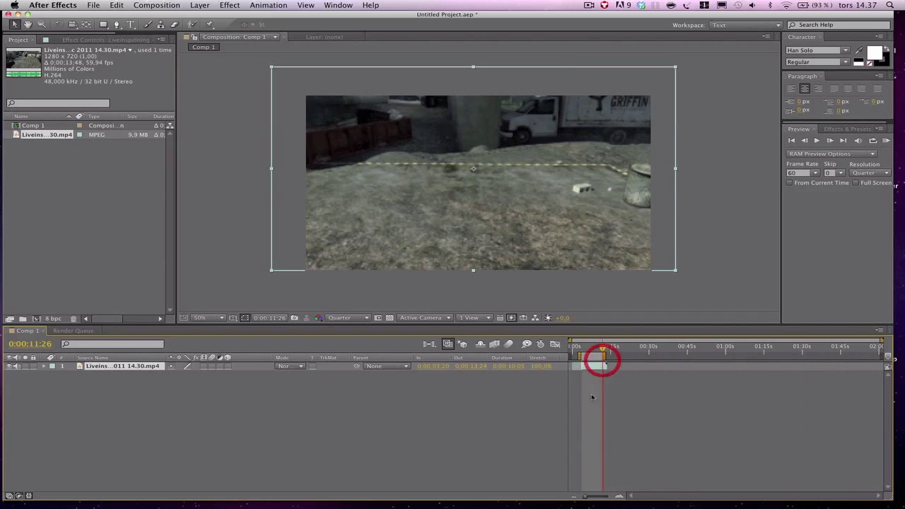
pyautogui.moveTo(587, 499); pyautogui.dragTo(618, 496)
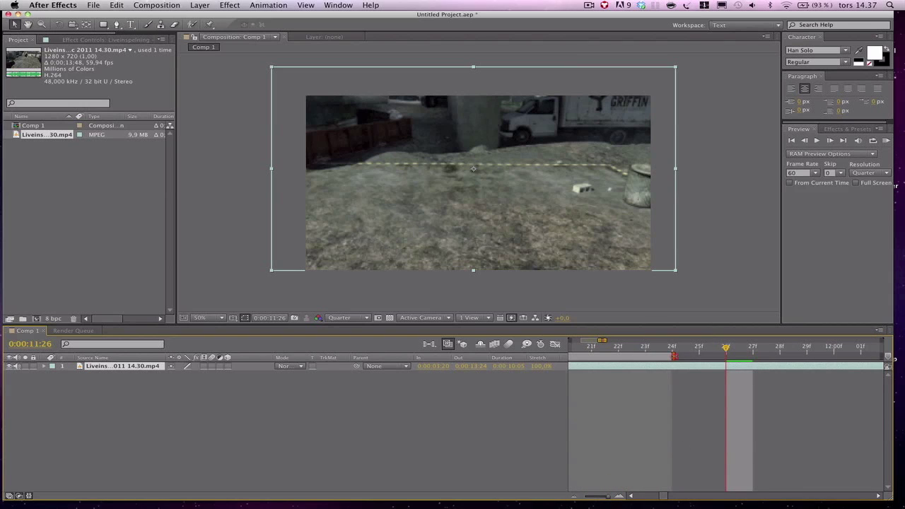
pyautogui.moveTo(674, 356); pyautogui.dragTo(725, 355)
pyautogui.moveTo(608, 499); pyautogui.dragTo(605, 496)
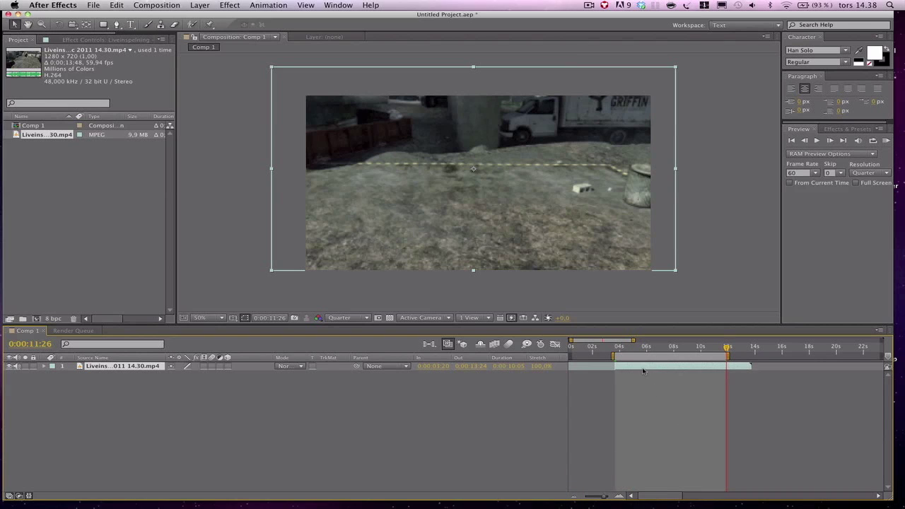
# - Check the frame rate in Comp 1's composition settings
pyautogui.click(155, 5)
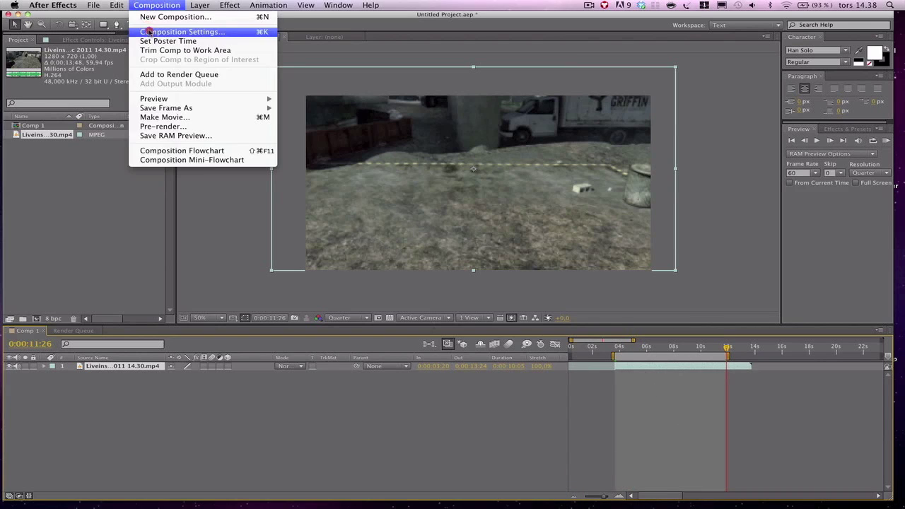
pyautogui.click(149, 32)
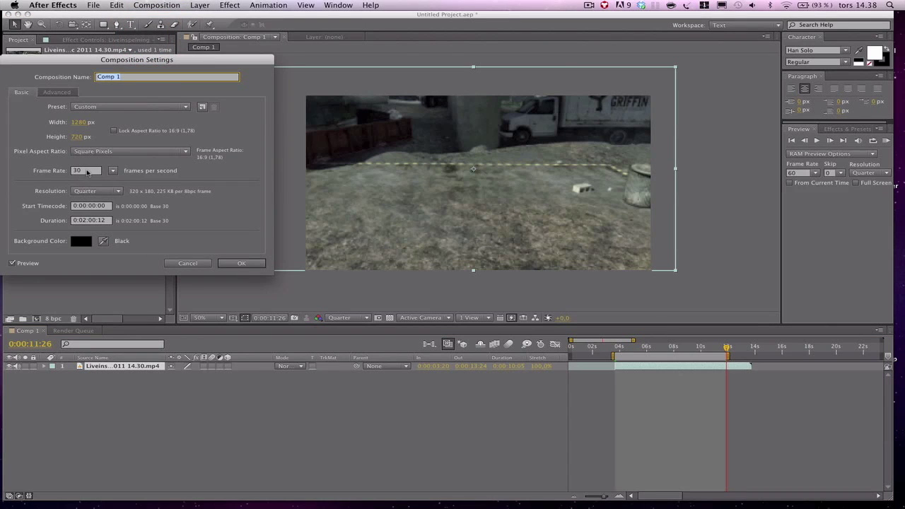
pyautogui.click(228, 263)
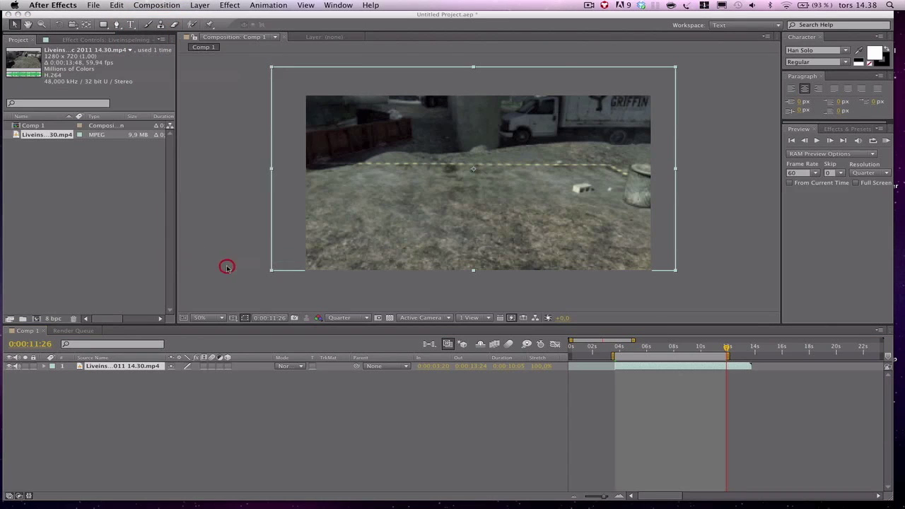
# - Add Comp 1 to the render queue and set its output module format to PNG Sequence
pyautogui.click(152, 4)
pyautogui.click(164, 76)
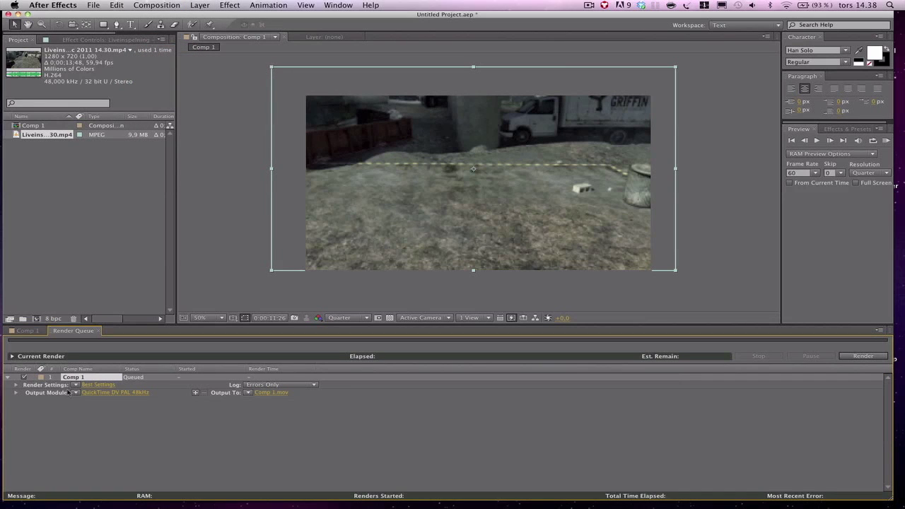
pyautogui.click(118, 392)
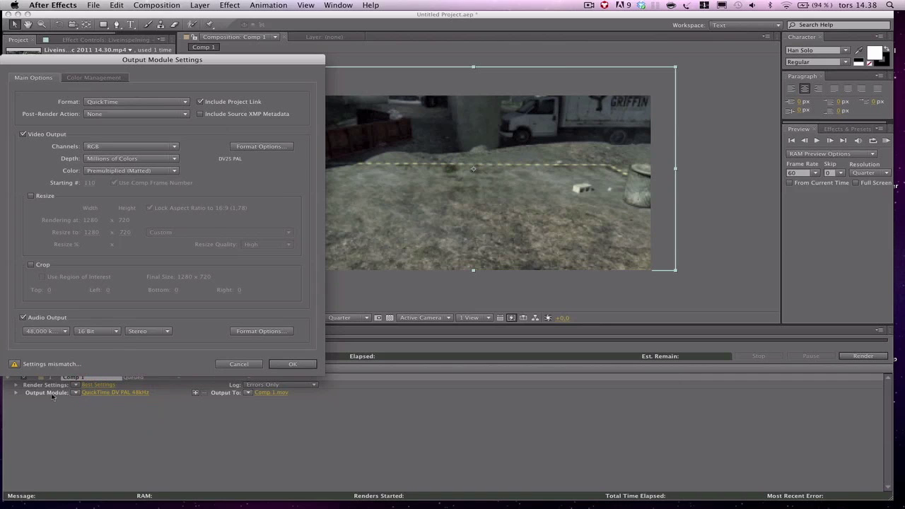
pyautogui.click(105, 102)
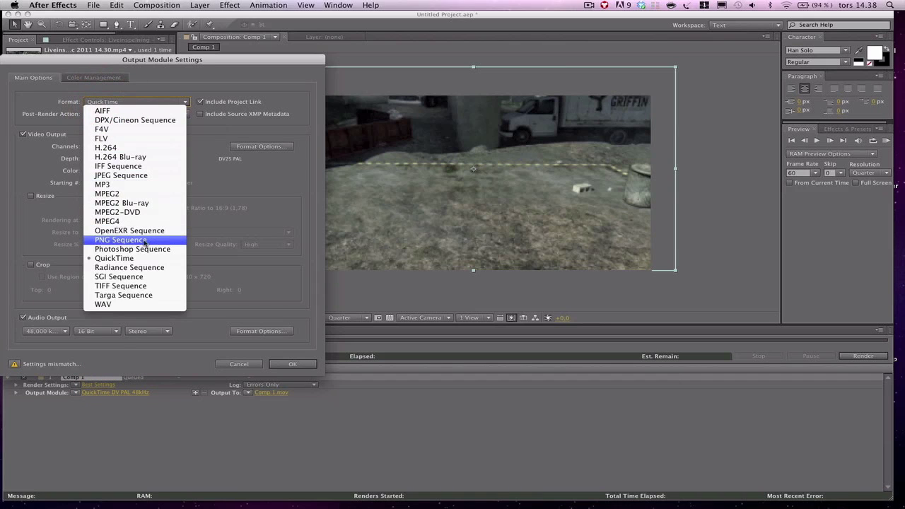
pyautogui.click(109, 240)
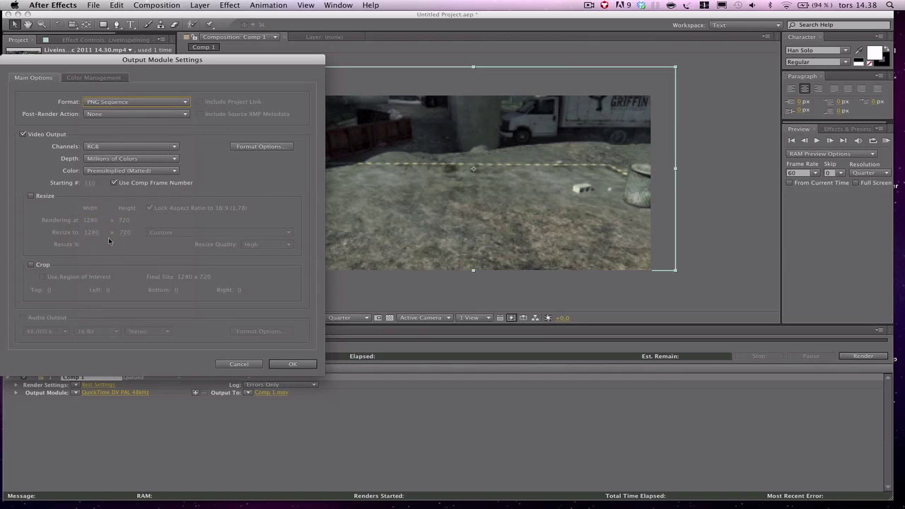
pyautogui.click(300, 364)
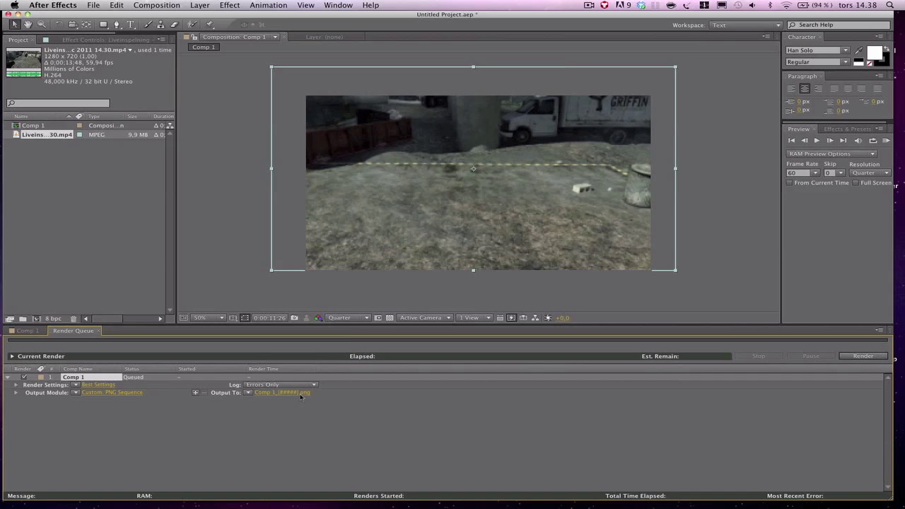
# - Set the PNG sequence's output location to the PNGgg folder on the desktop and render Comp 1
pyautogui.click(278, 400)
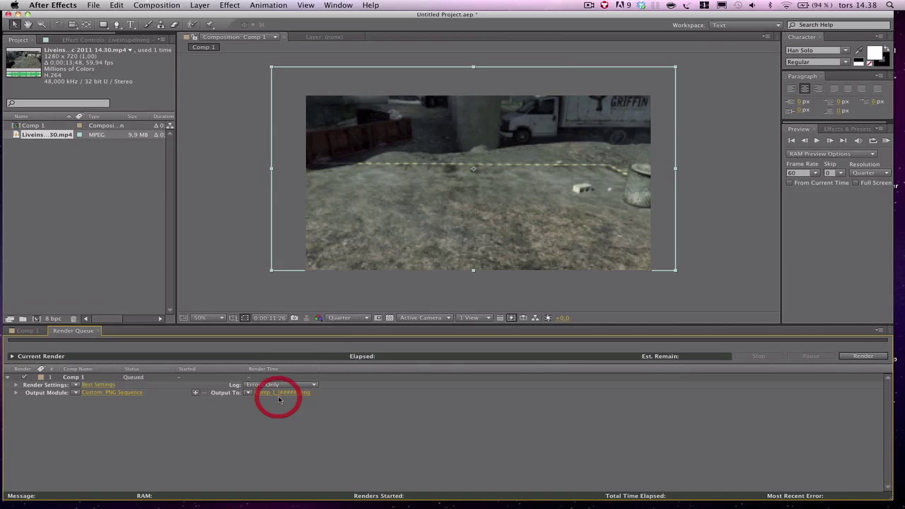
pyautogui.scroll(-3, 466, 163)
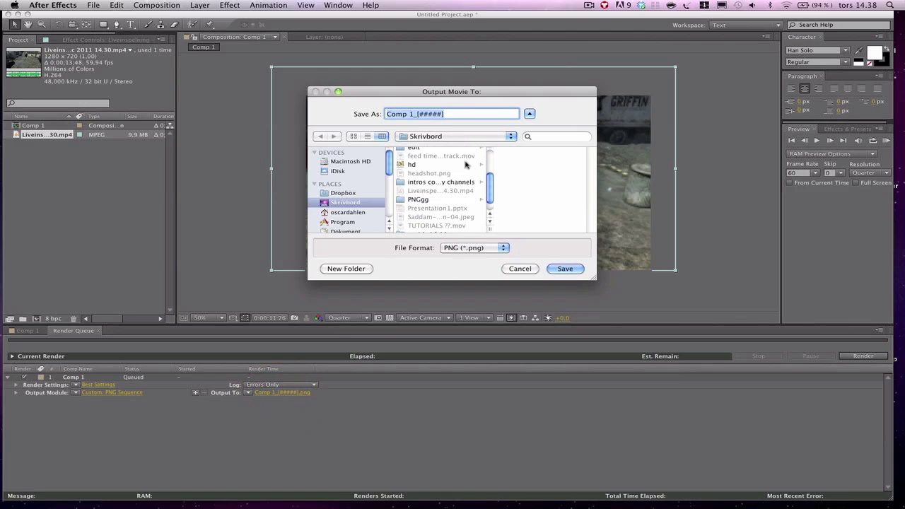
pyautogui.scroll(-3, 460, 170)
pyautogui.click(421, 184)
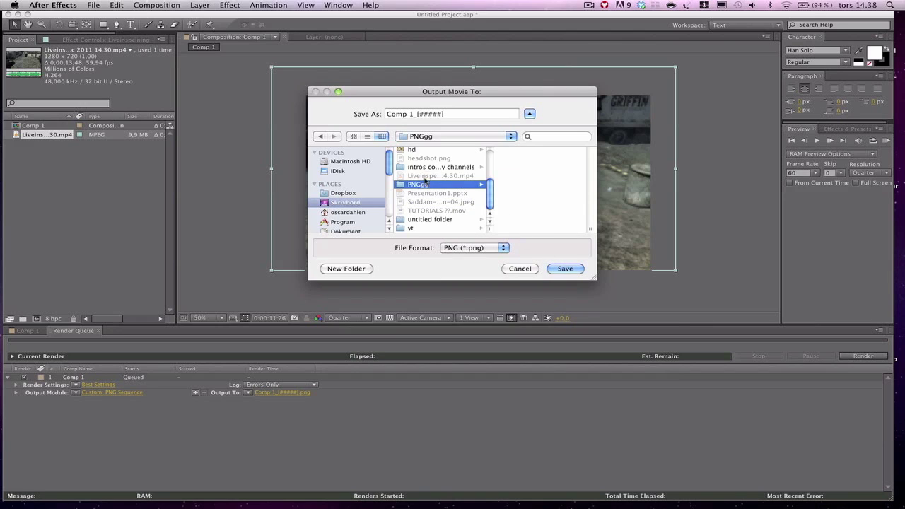
pyautogui.click(566, 270)
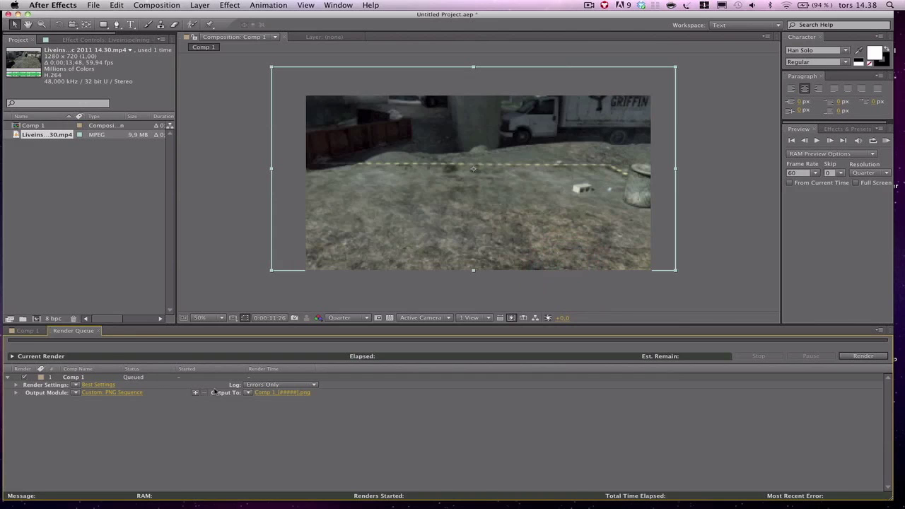
pyautogui.click(864, 356)
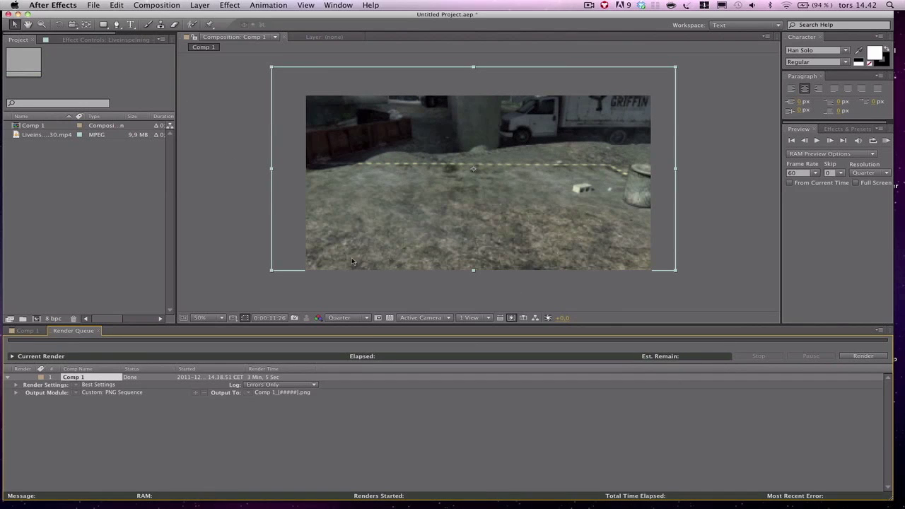
# - Quit After Effects without saving the untitled project
pyautogui.click(65, 5)
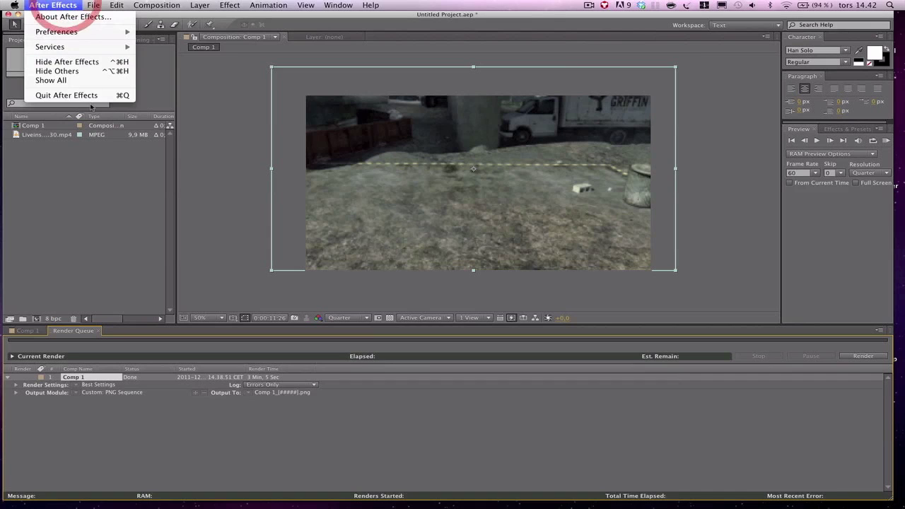
pyautogui.click(76, 93)
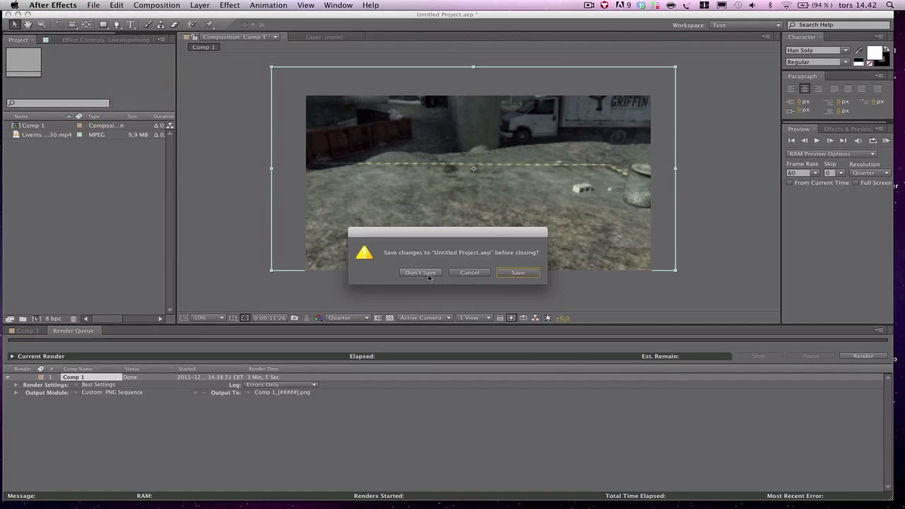
pyautogui.click(420, 273)
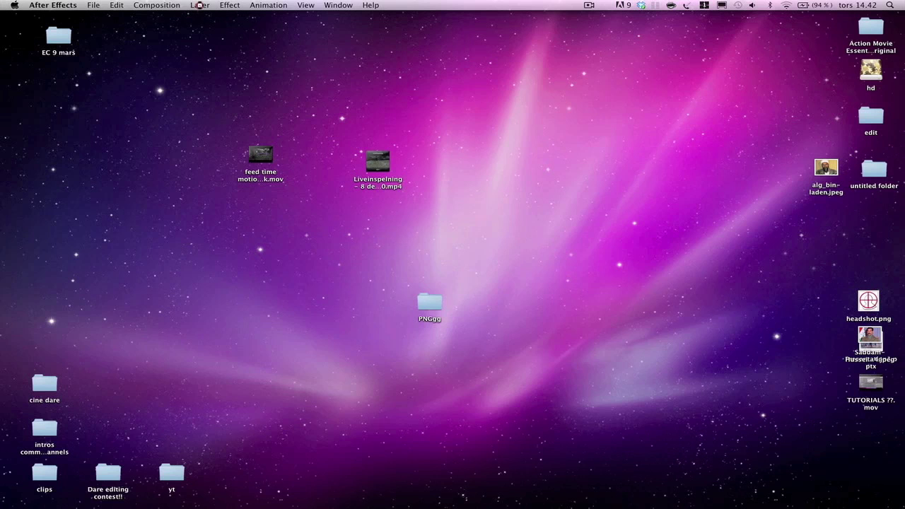
# - Inspect the rendered PNG frames in the PNGgg folder on the desktop
pyautogui.click(117, 73)
pyautogui.doubleClick(424, 303)
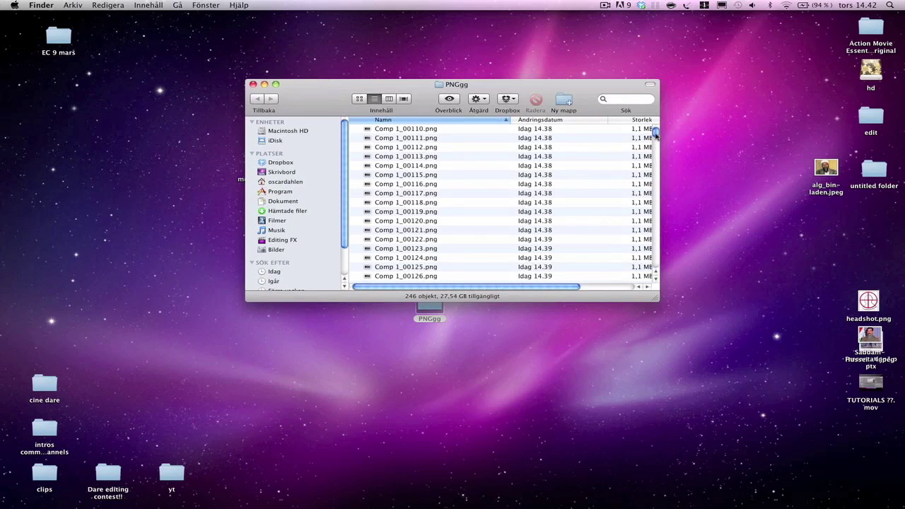
pyautogui.moveTo(656, 134); pyautogui.dragTo(662, 111)
# - Close the PNGgg folder window and launch boujou
pyautogui.click(252, 84)
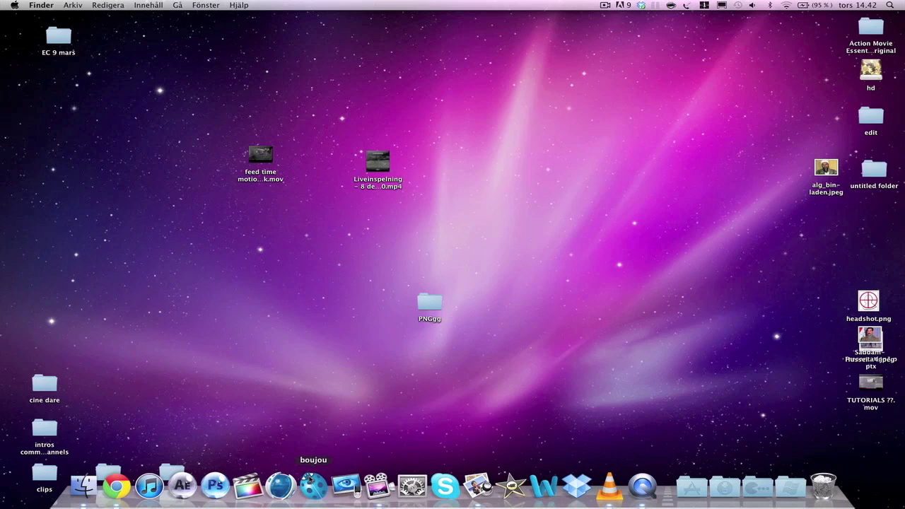
pyautogui.click(312, 497)
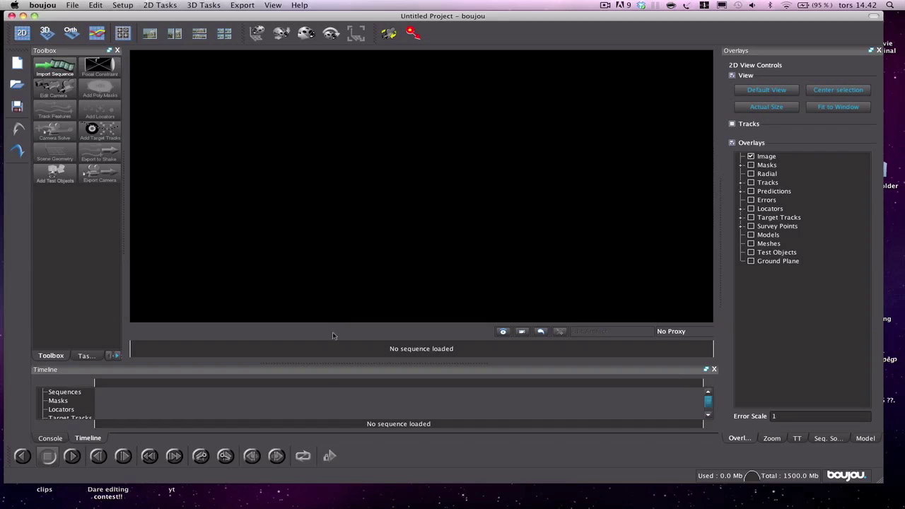
pyautogui.click(54, 66)
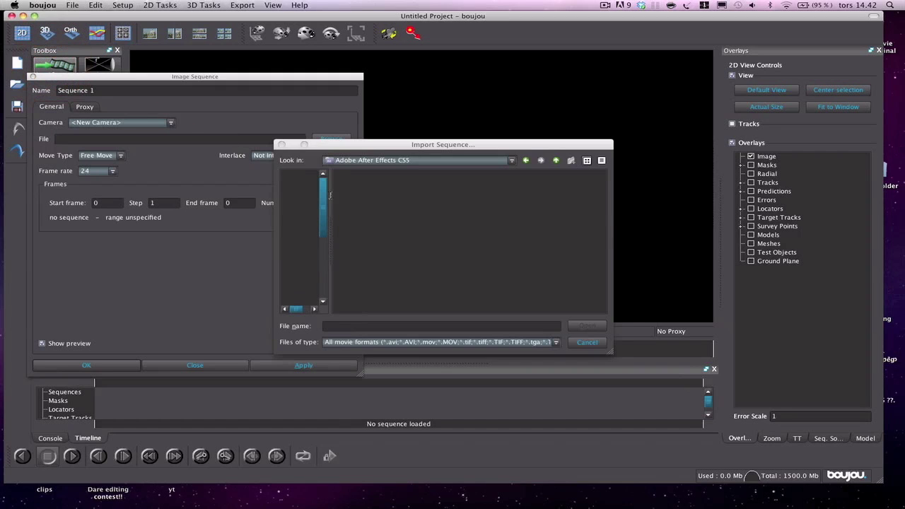
pyautogui.moveTo(326, 147); pyautogui.dragTo(307, 144)
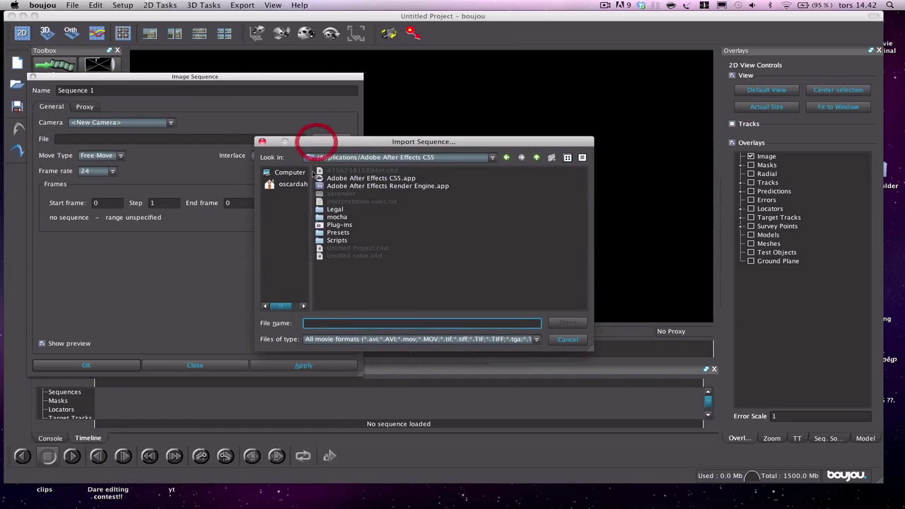
pyautogui.click(262, 142)
pyautogui.click(32, 76)
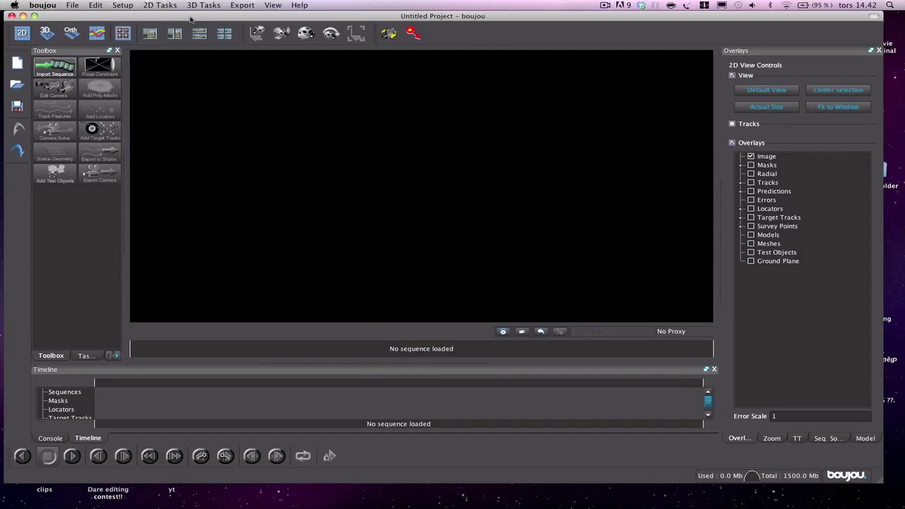
pyautogui.moveTo(189, 17); pyautogui.dragTo(193, 17)
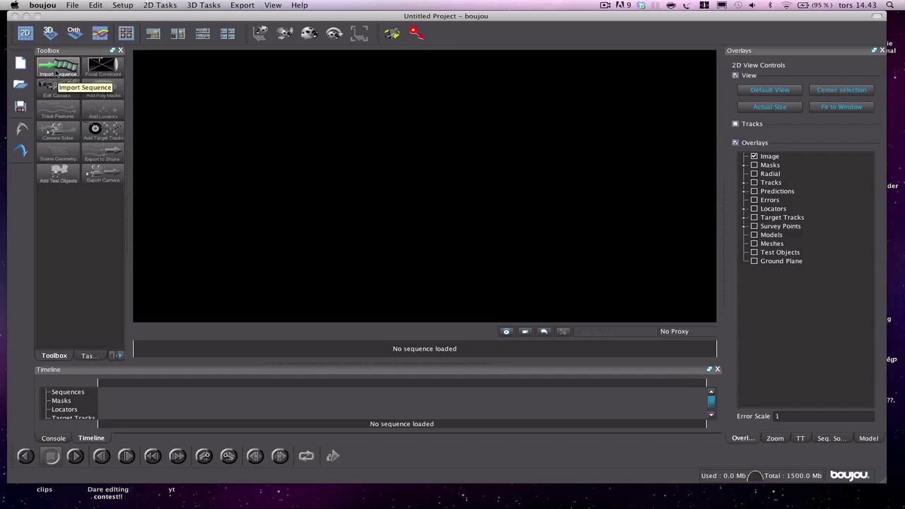
# - Load the image sequence starting with Comp 1_00110.png from the desktop's PNGgg folder into a new sequence import
pyautogui.click(51, 71)
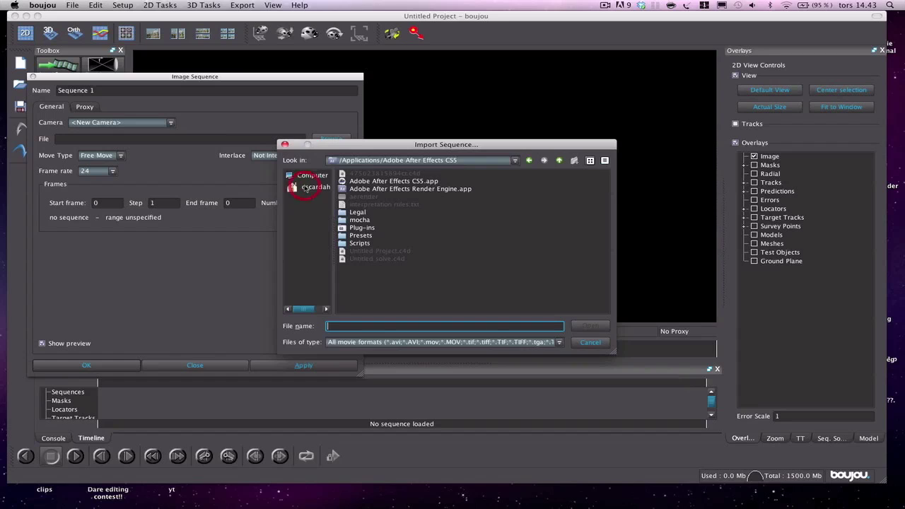
pyautogui.click(304, 187)
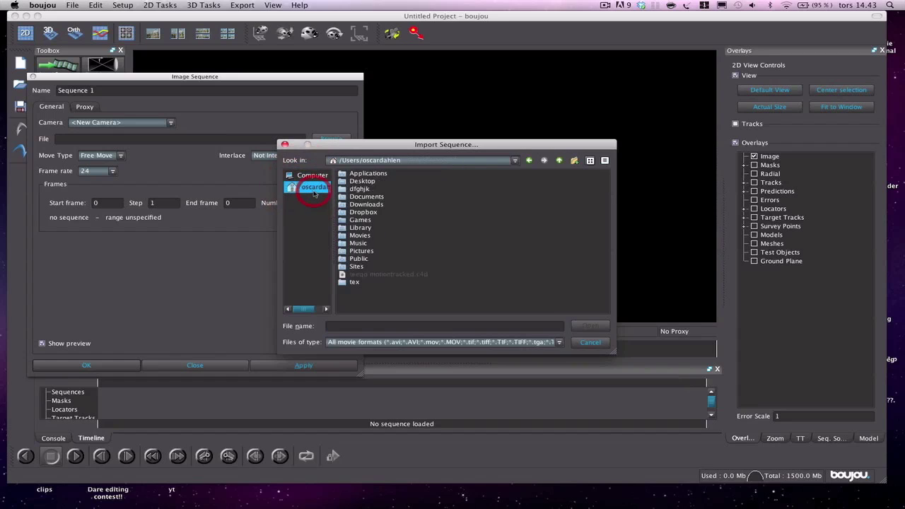
pyautogui.doubleClick(362, 182)
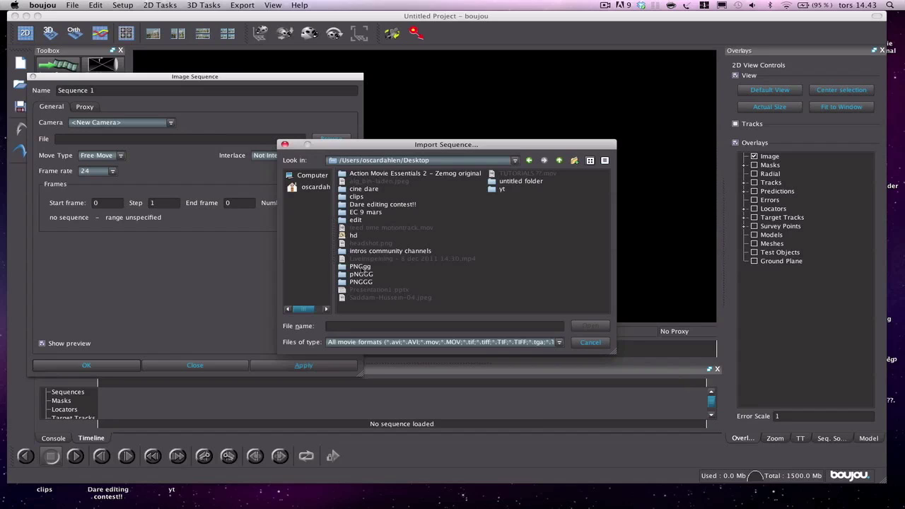
pyautogui.doubleClick(360, 267)
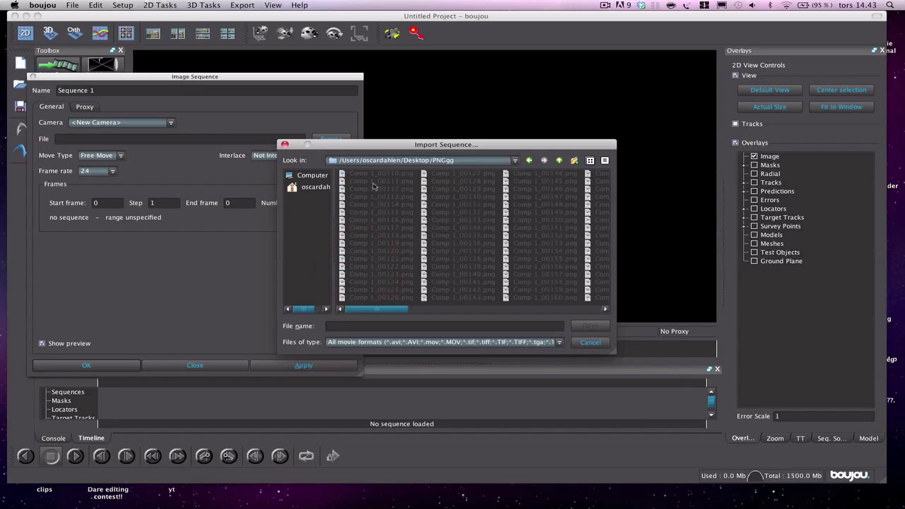
pyautogui.click(371, 176)
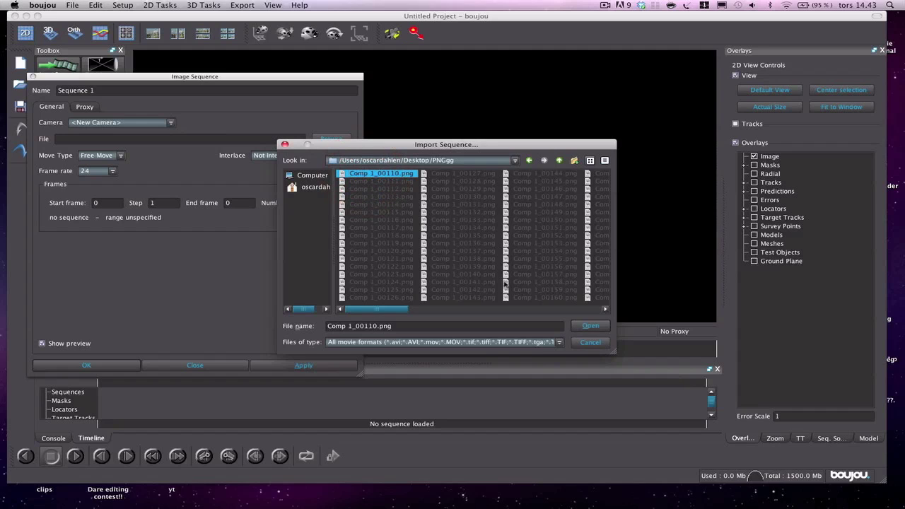
pyautogui.click(590, 326)
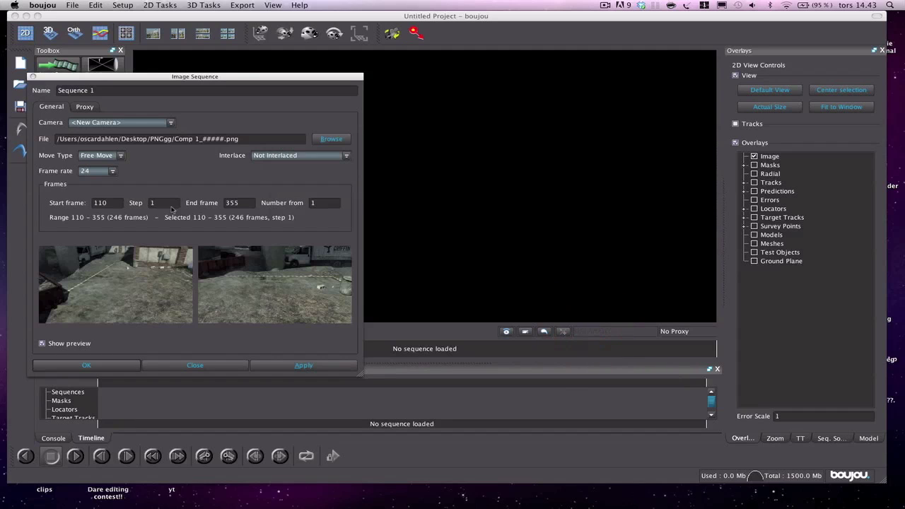
# - Set the imported sequence's frame rate to 30, apply the import settings and close the dialog
pyautogui.click(111, 172)
pyautogui.click(95, 211)
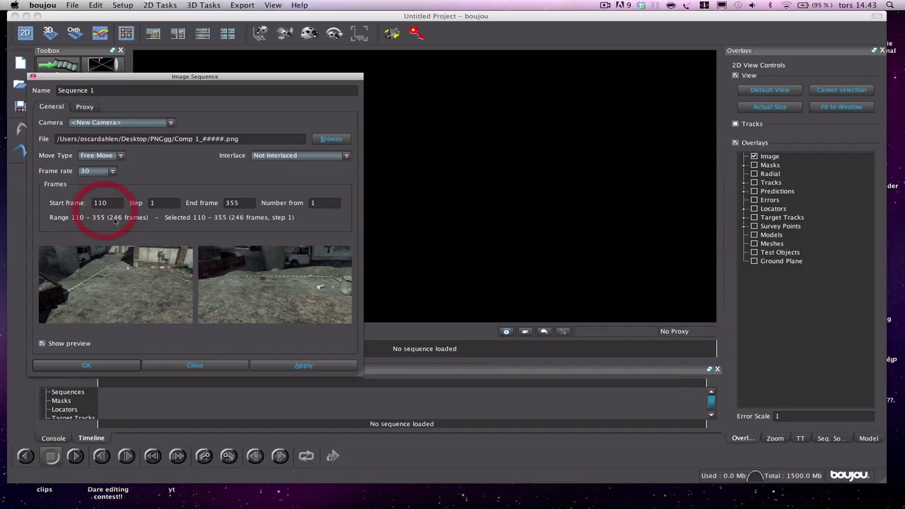
pyautogui.click(294, 366)
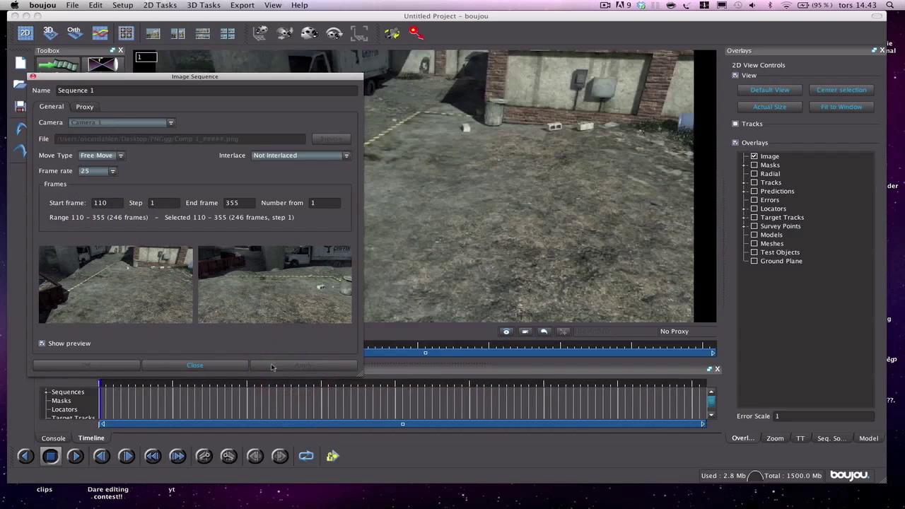
pyautogui.click(205, 366)
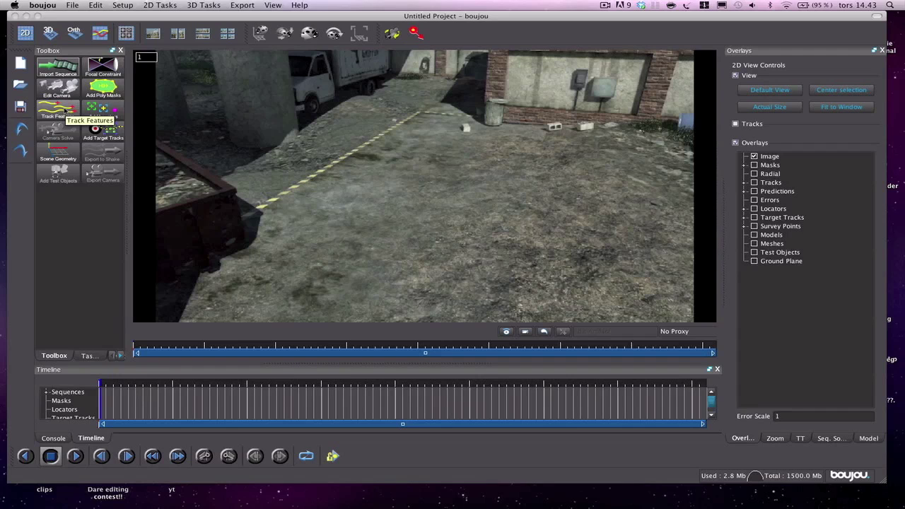
# - Run feature tracking on all frames of Sequence 1 and review the tracks at several points along the timeline
pyautogui.click(65, 112)
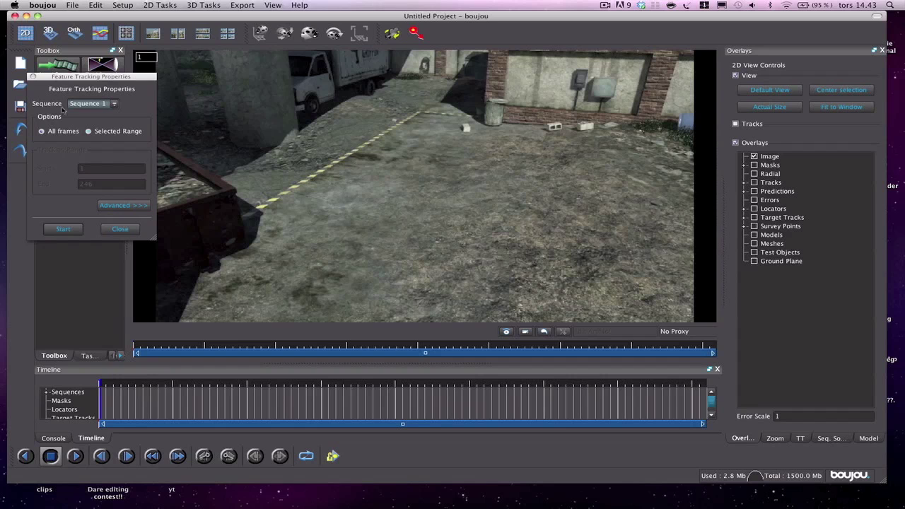
pyautogui.click(60, 226)
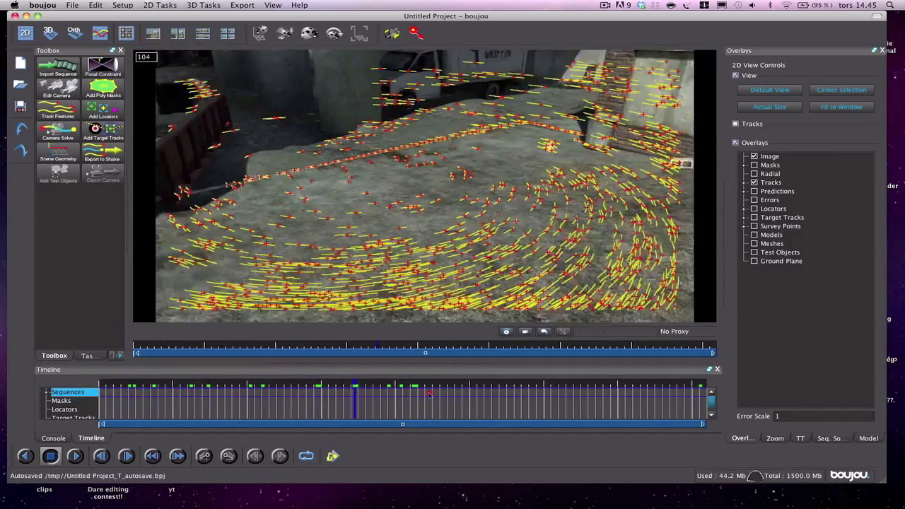
pyautogui.click(162, 401)
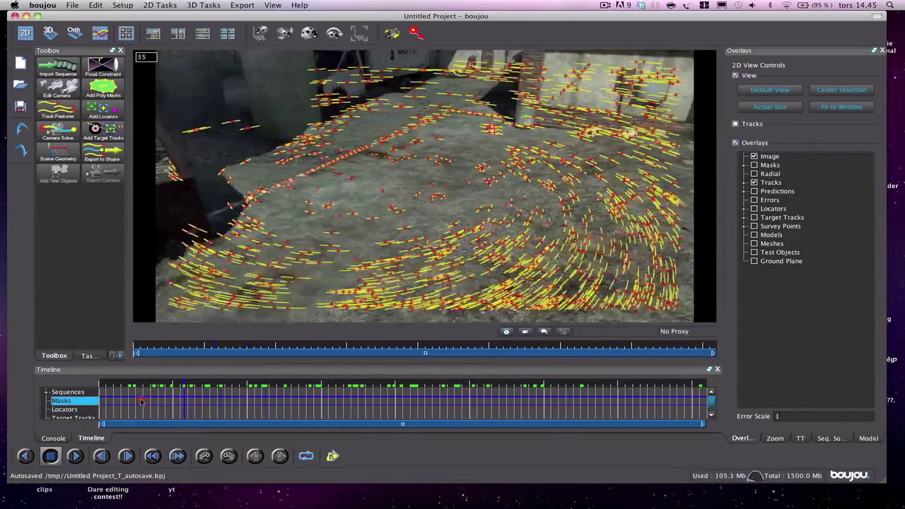
pyautogui.click(502, 393)
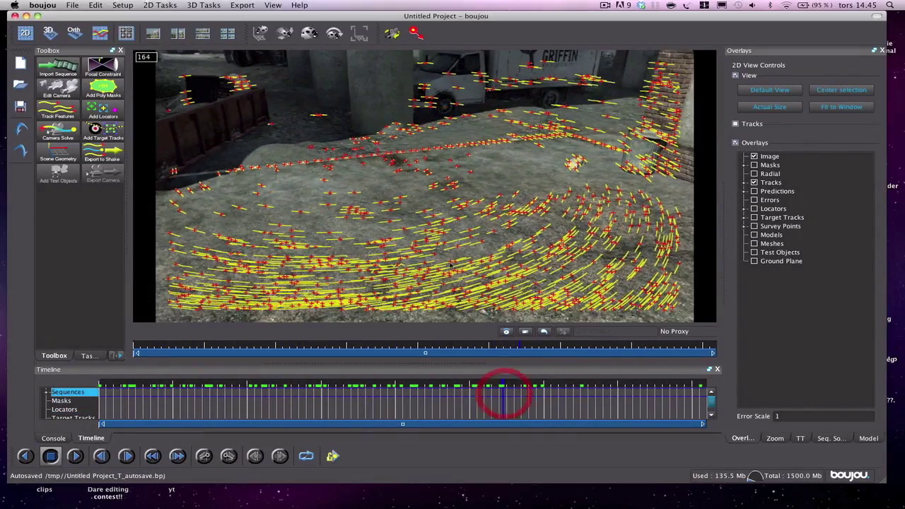
pyautogui.click(331, 401)
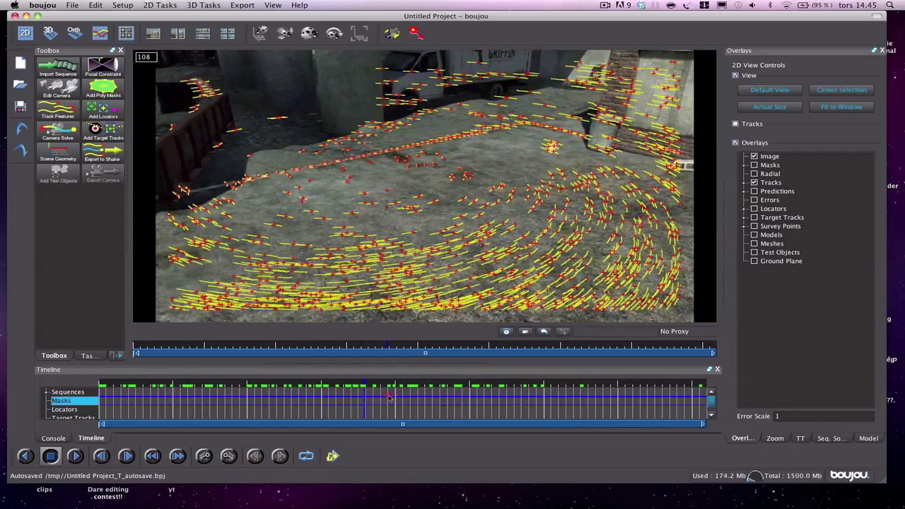
pyautogui.click(447, 403)
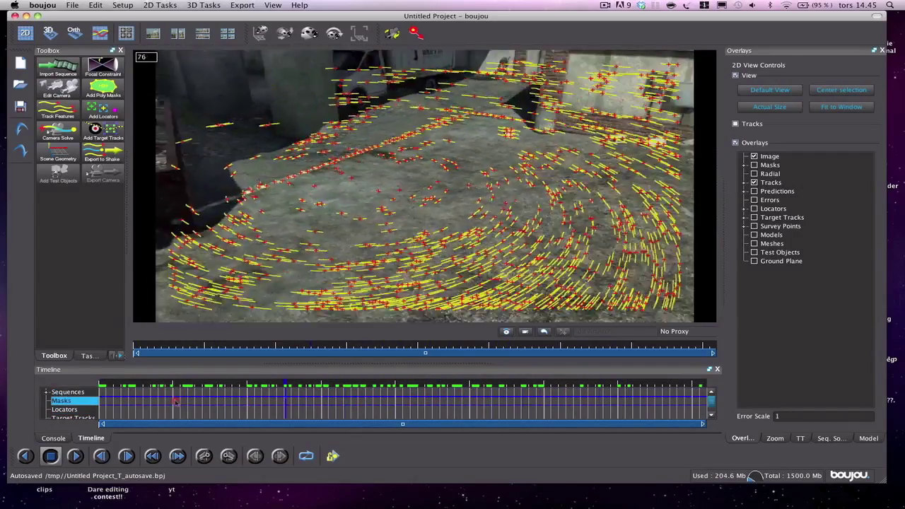
pyautogui.click(575, 398)
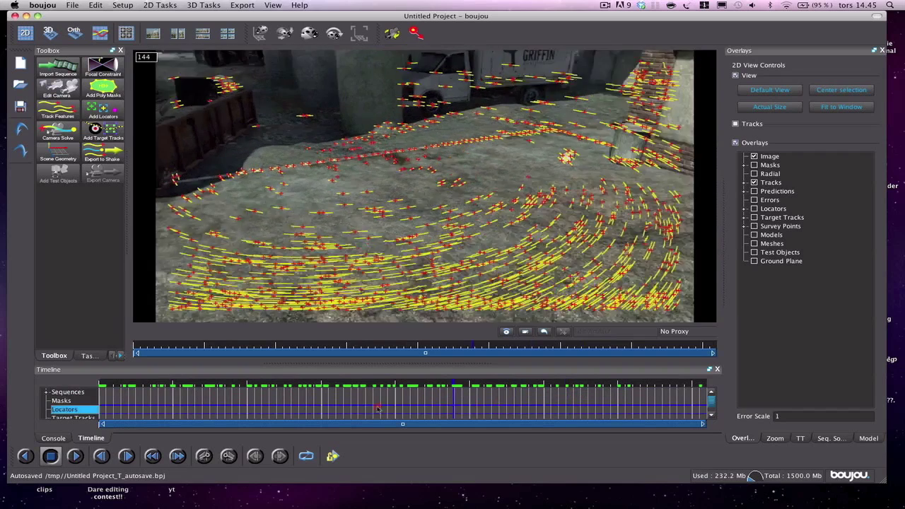
pyautogui.click(360, 403)
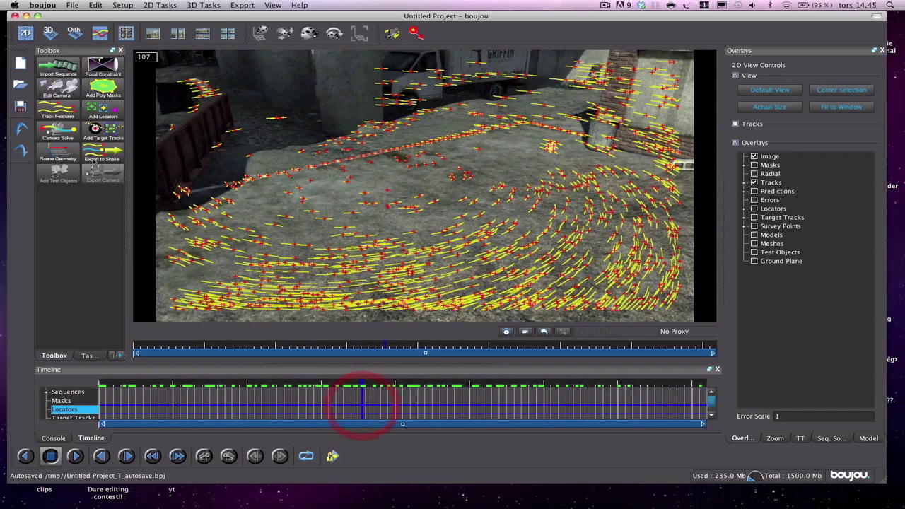
# - Toggle camera path smoothness optimization, run the camera solve on all frames of Sequence 1 and review the predictions at later frames
pyautogui.click(61, 137)
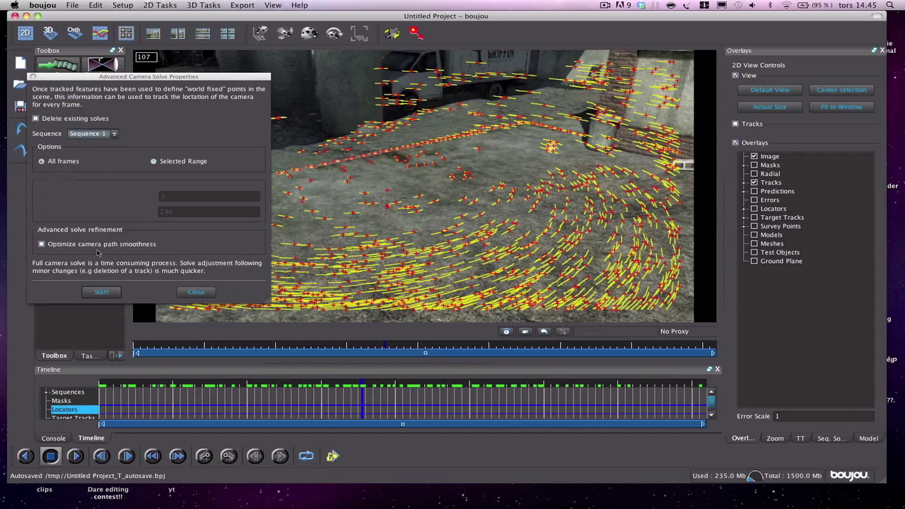
pyautogui.moveTo(67, 80); pyautogui.dragTo(70, 38)
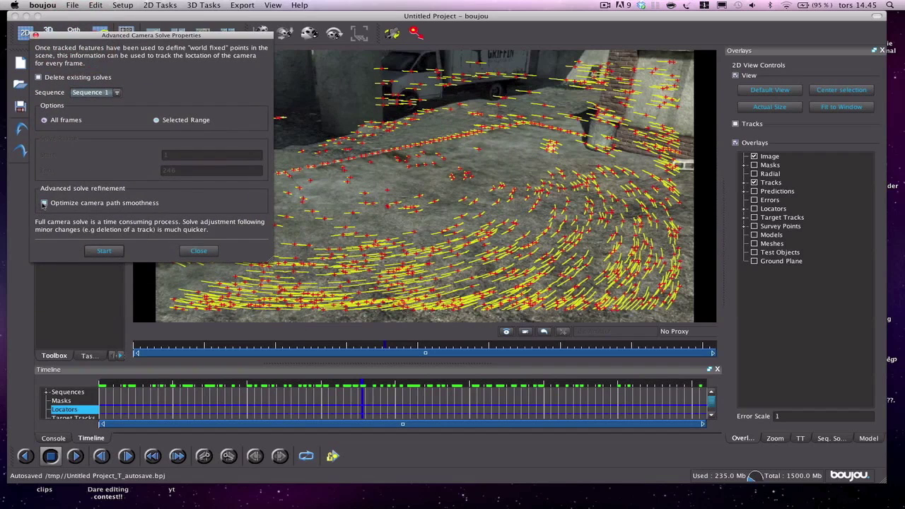
pyautogui.click(44, 203)
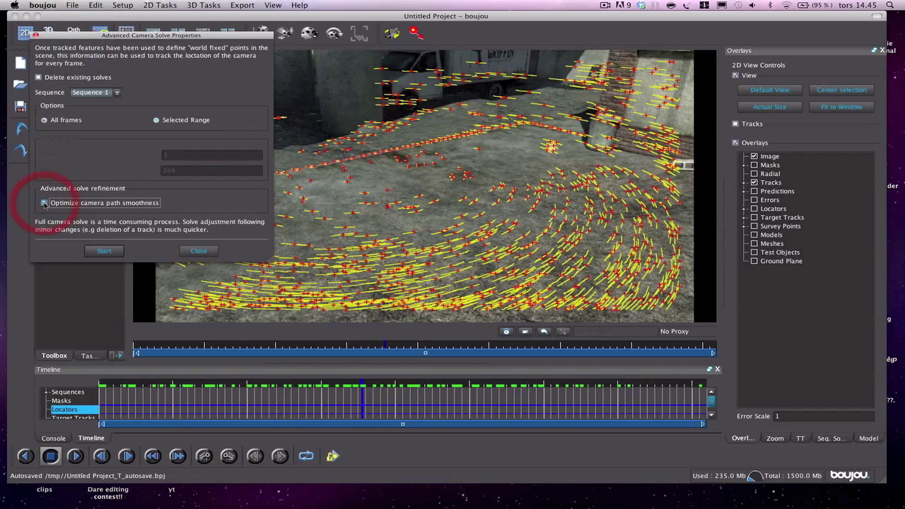
pyautogui.click(106, 253)
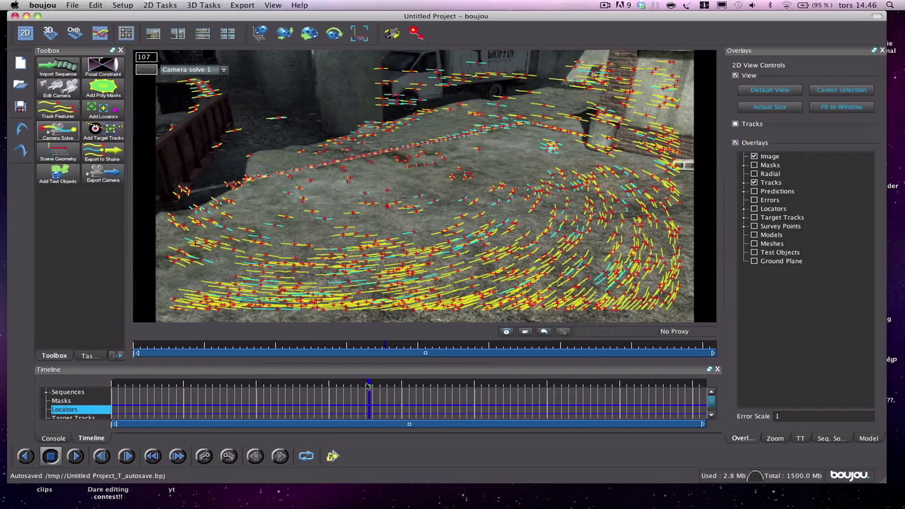
pyautogui.moveTo(380, 403); pyautogui.dragTo(545, 409)
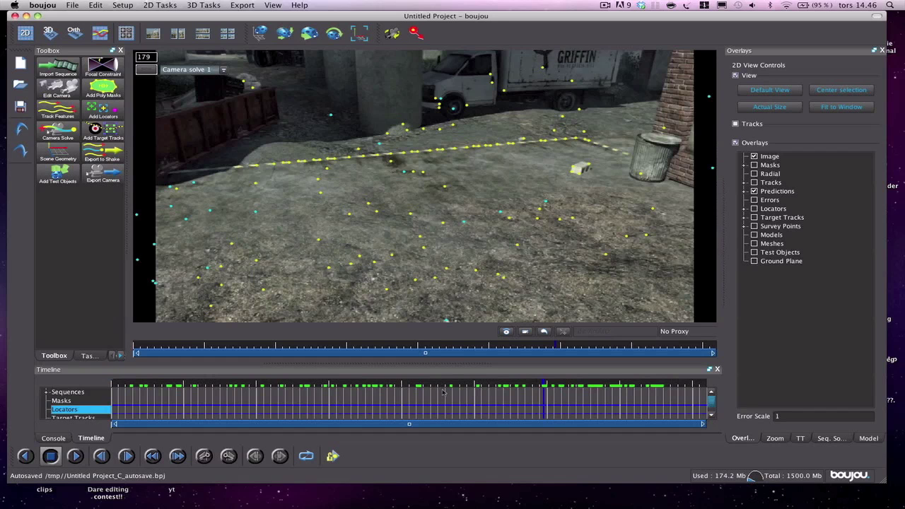
pyautogui.moveTo(552, 404); pyautogui.dragTo(597, 402)
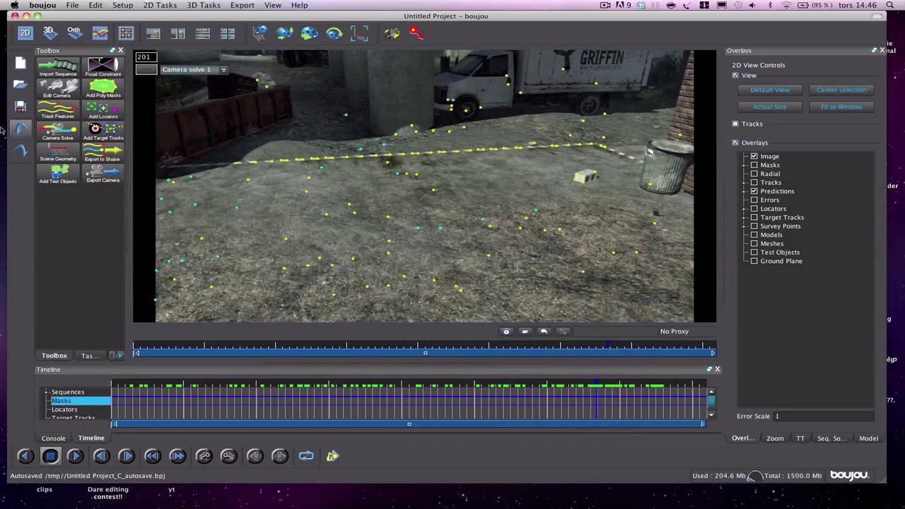
# - Add a coordinate frame hint to the scene geometry and set its type to x-axis
pyautogui.click(49, 158)
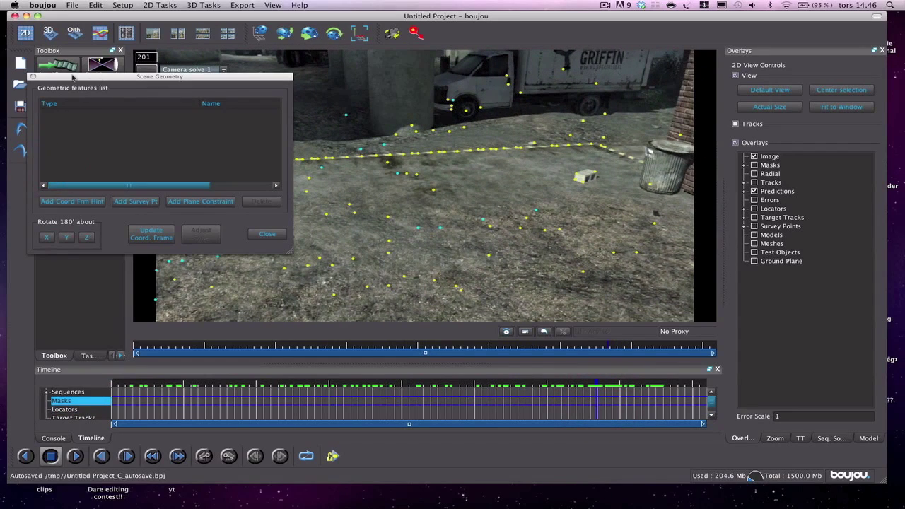
pyautogui.click(32, 77)
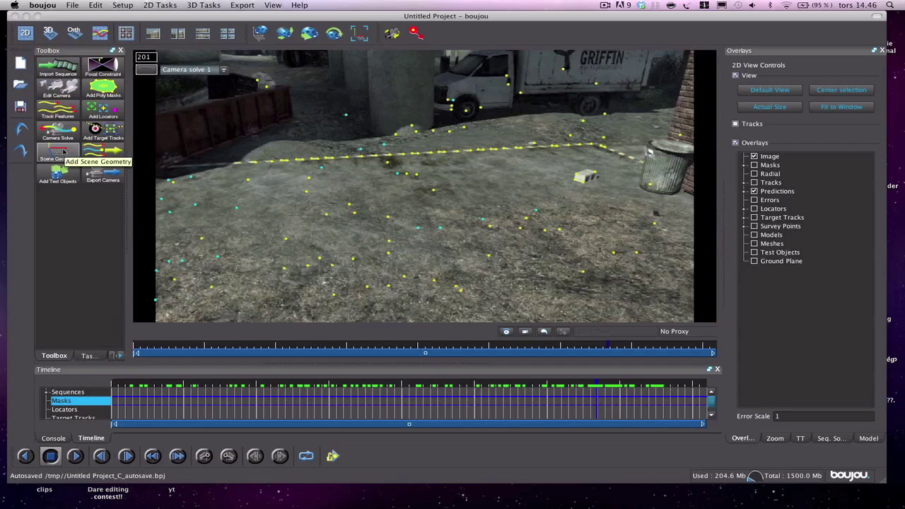
pyautogui.click(63, 152)
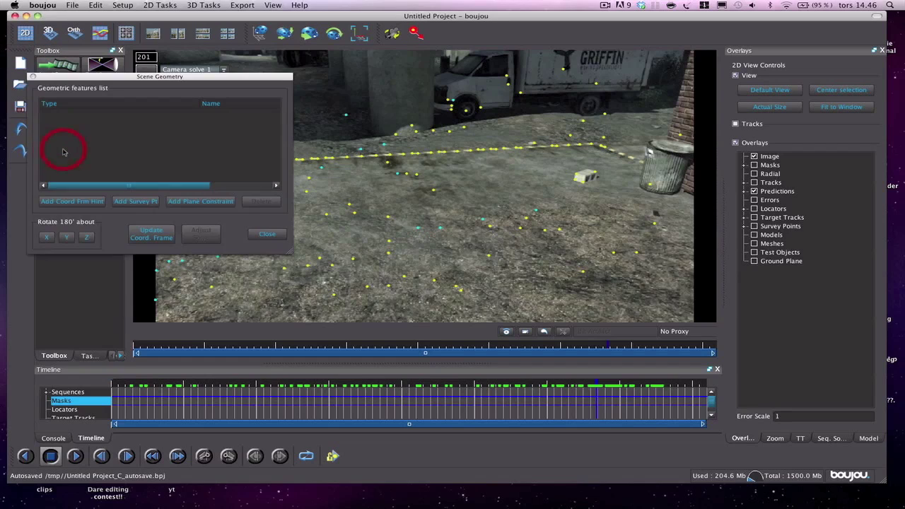
pyautogui.click(67, 203)
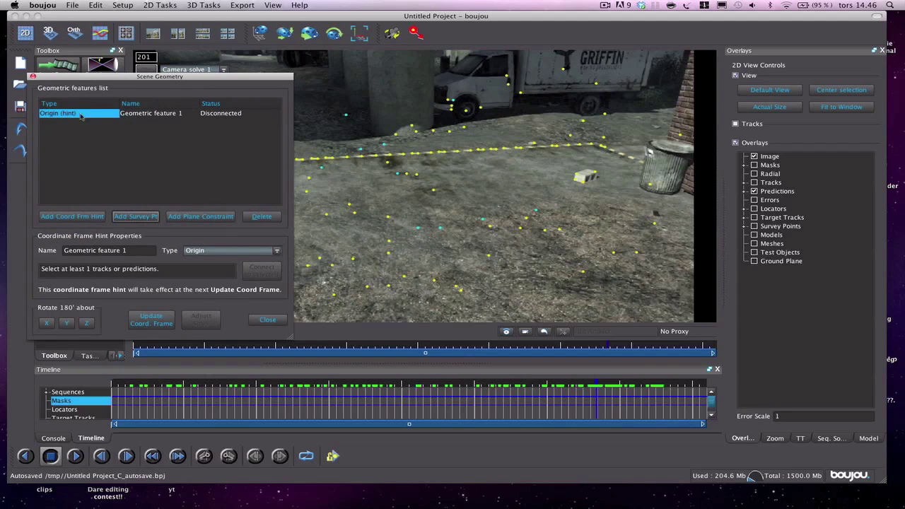
pyautogui.click(201, 252)
pyautogui.click(204, 267)
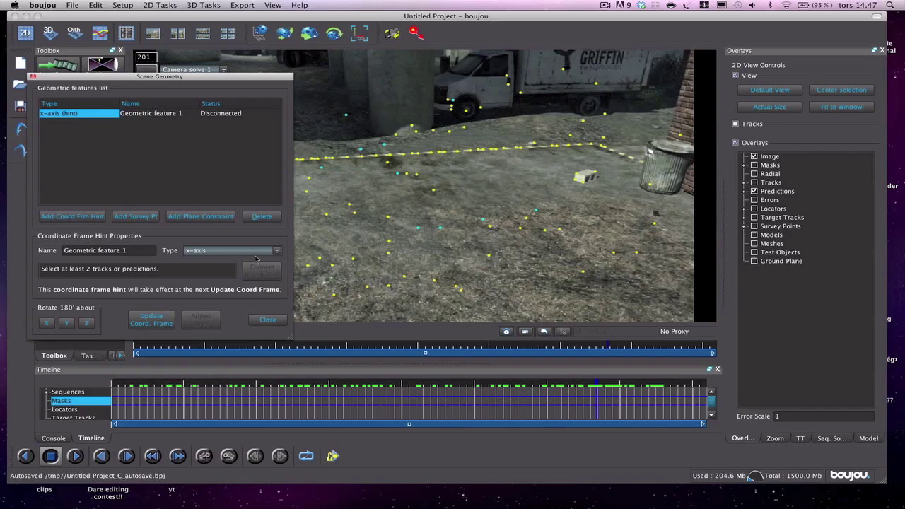
pyautogui.moveTo(182, 81); pyautogui.dragTo(375, 306)
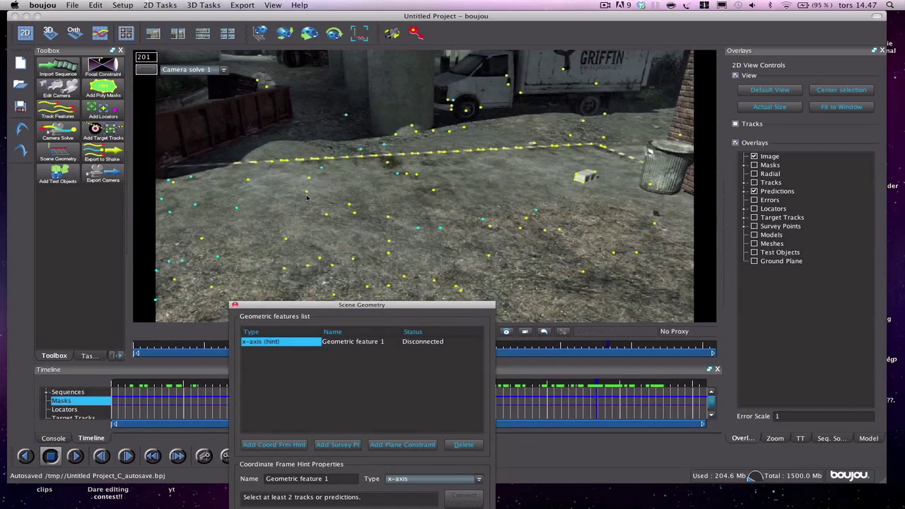
# - Connect the x-axis hint to two ground tracks lying on a horizontal line across the foreground at frame 220
pyautogui.click(543, 393)
pyautogui.moveTo(660, 397)
pyautogui.mouseDown()
pyautogui.moveTo(666, 404)
pyautogui.moveTo(635, 408)
pyautogui.moveTo(643, 399)
pyautogui.mouseUp()
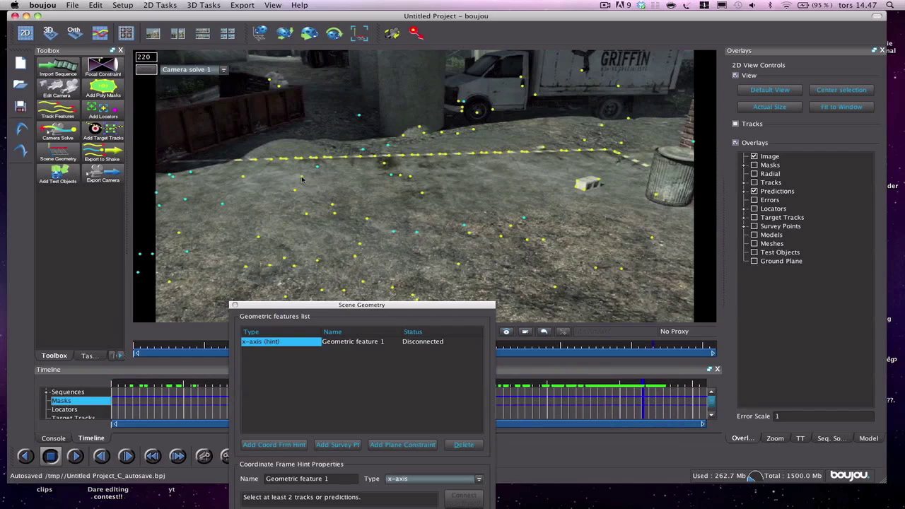
pyautogui.click(260, 239)
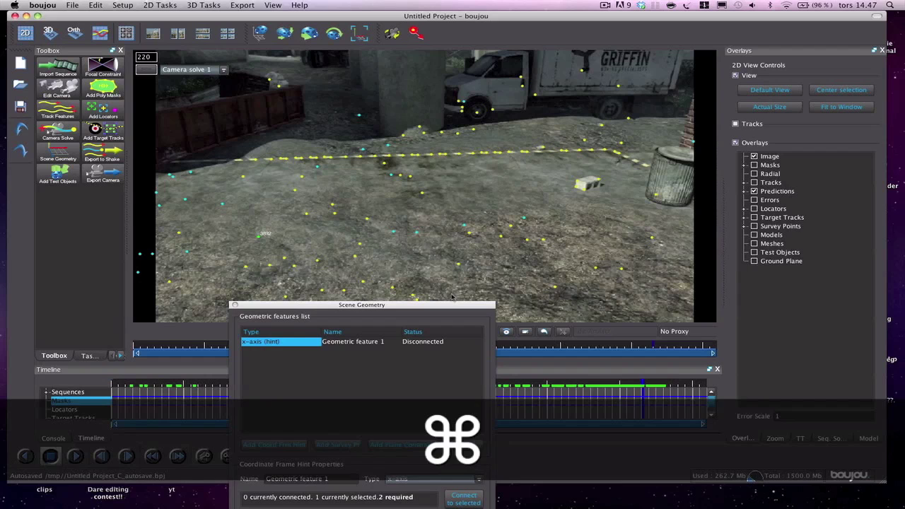
pyautogui.keyDown('super'); pyautogui.click(471, 236); pyautogui.keyUp('super')
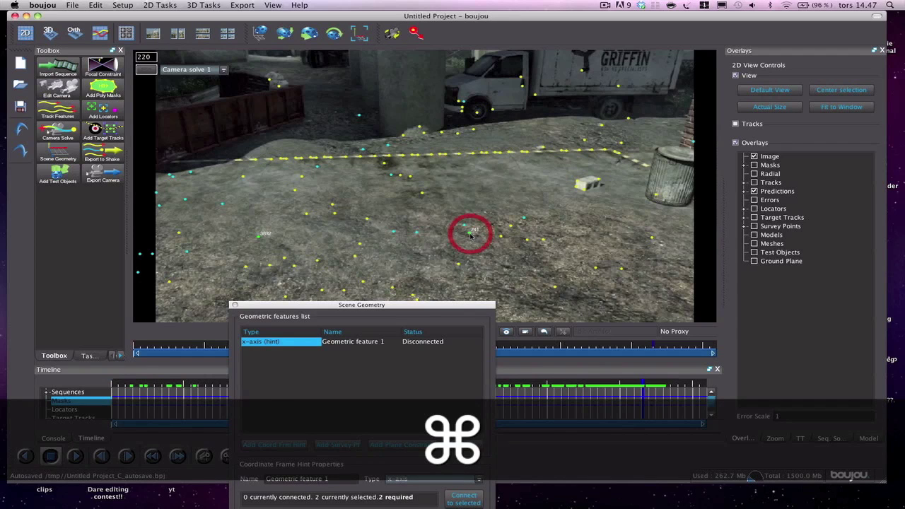
pyautogui.moveTo(450, 309); pyautogui.dragTo(757, 30)
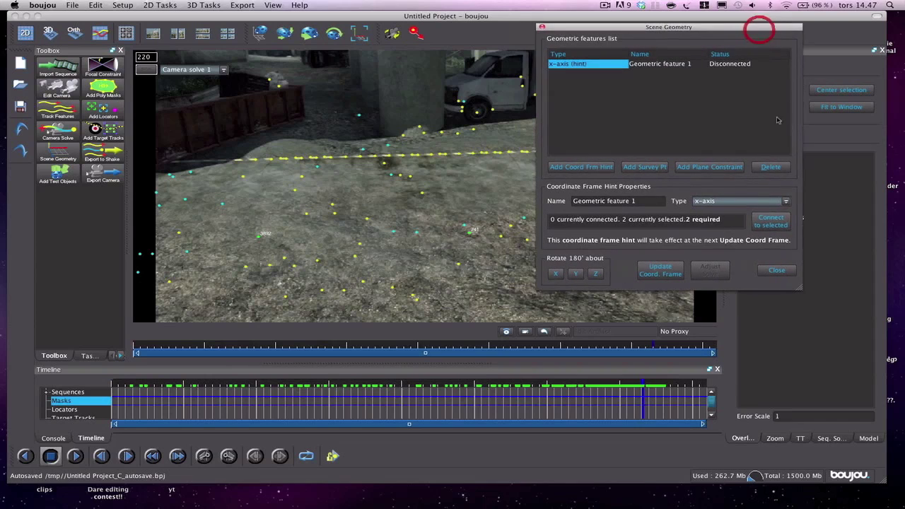
pyautogui.click(767, 220)
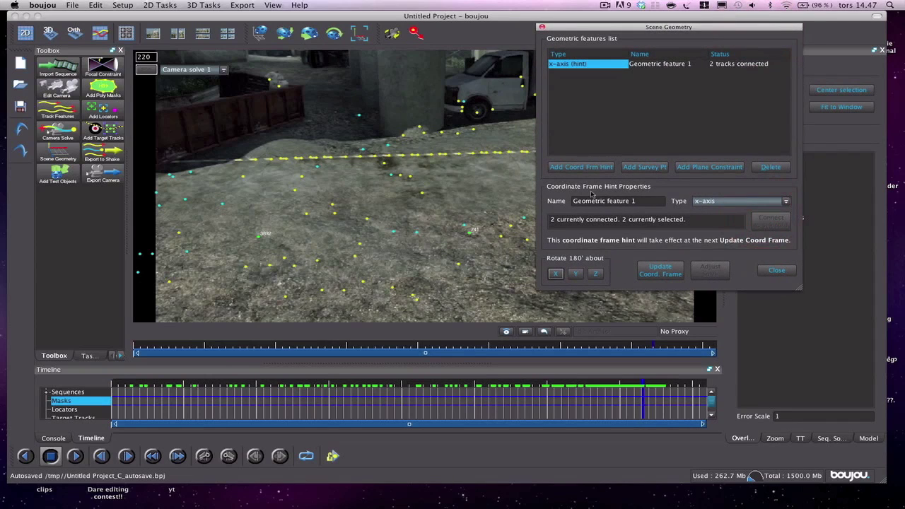
# - Add a z-axis coordinate frame hint and connect it to two ground tracks, one far and one nearer the camera
pyautogui.click(587, 170)
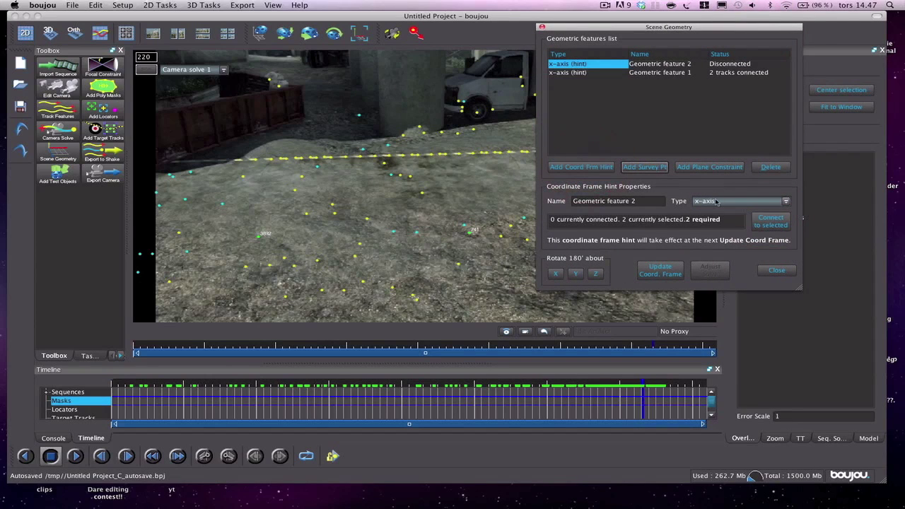
pyautogui.click(767, 201)
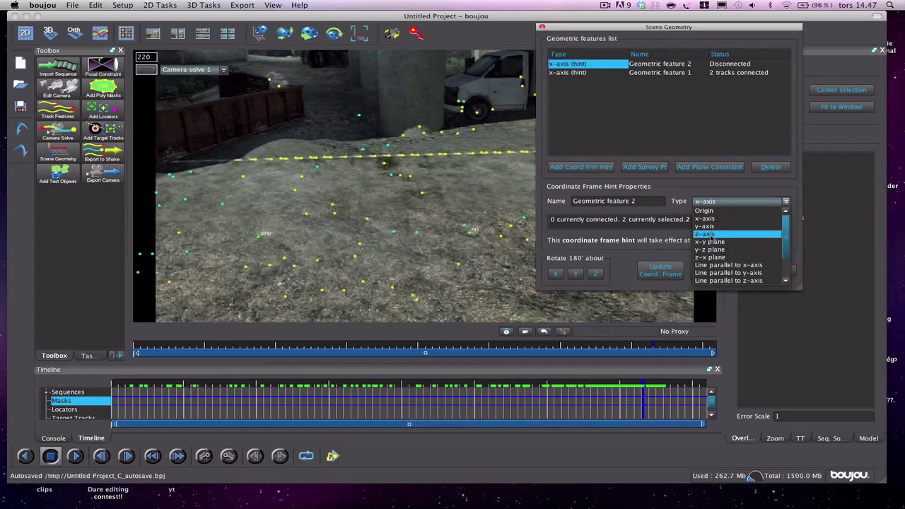
pyautogui.click(712, 234)
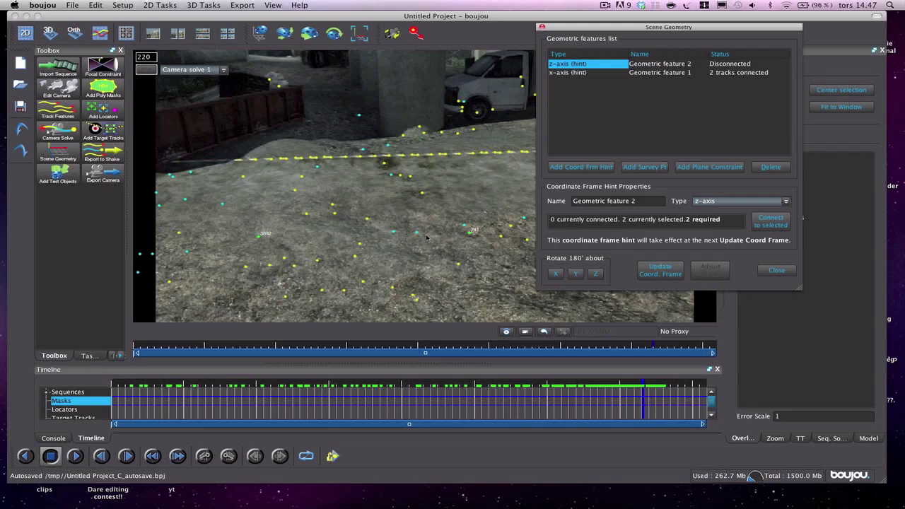
pyautogui.click(399, 178)
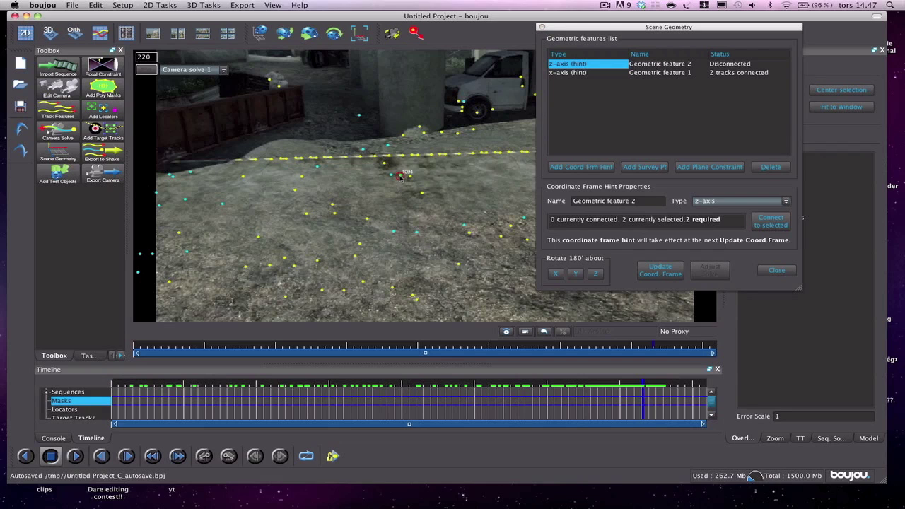
pyautogui.keyDown('super'); pyautogui.click(418, 234); pyautogui.keyUp('super')
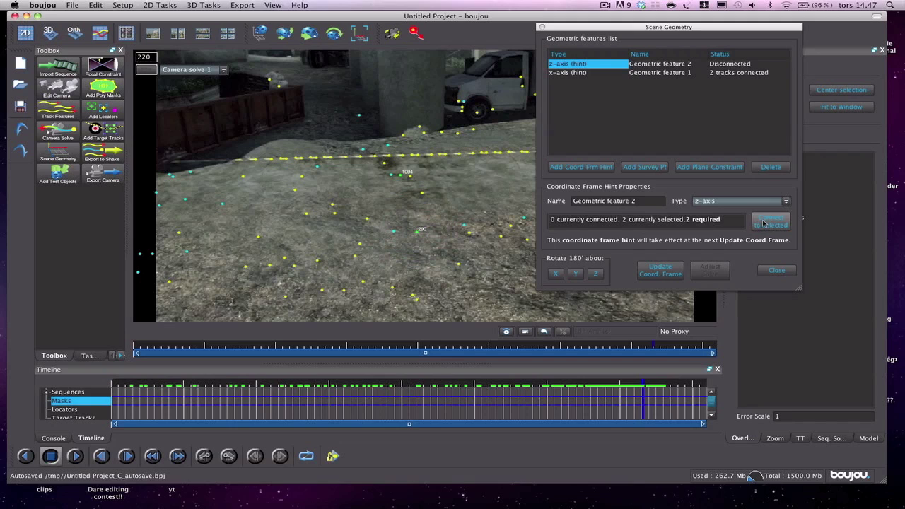
pyautogui.click(764, 223)
# - Add a y-axis coordinate frame hint and connect it to two tracks, one above the other, on the wall at frame 89
pyautogui.click(565, 168)
pyautogui.click(747, 205)
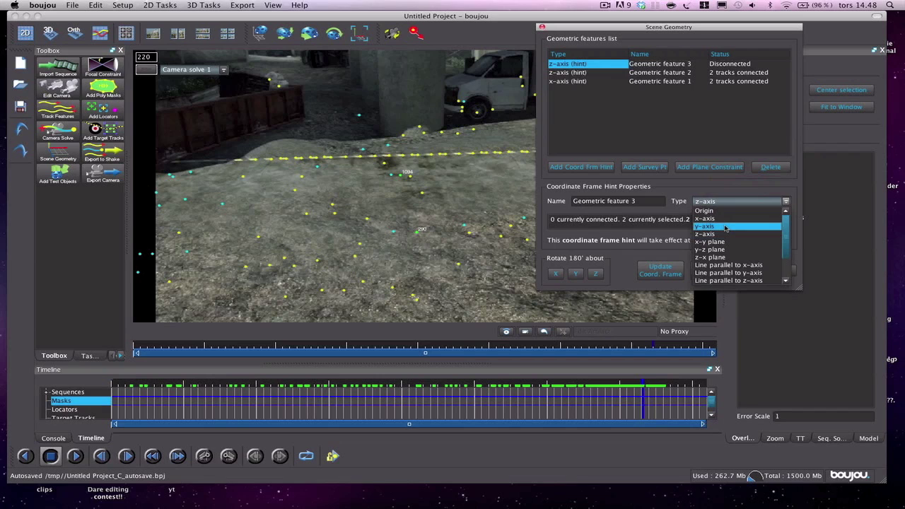
pyautogui.click(725, 226)
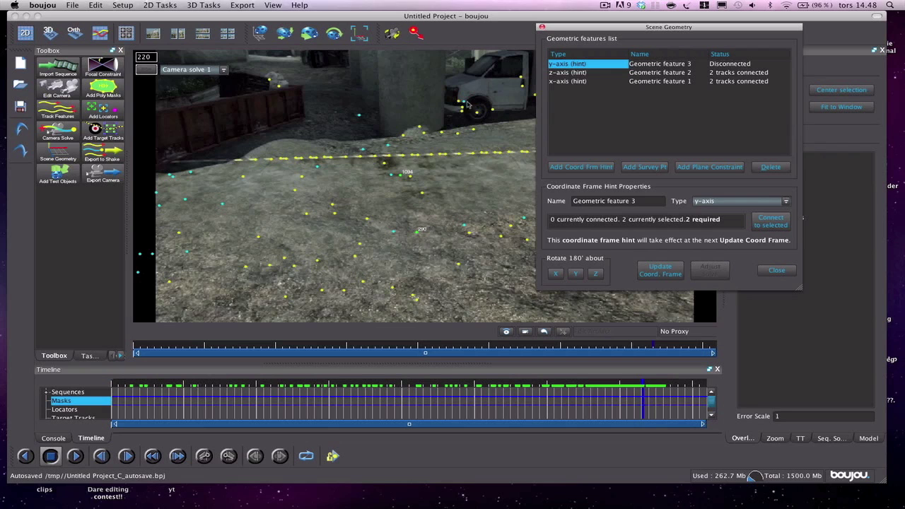
pyautogui.moveTo(577, 24); pyautogui.dragTo(699, 21)
pyautogui.moveTo(444, 395); pyautogui.dragTo(325, 394)
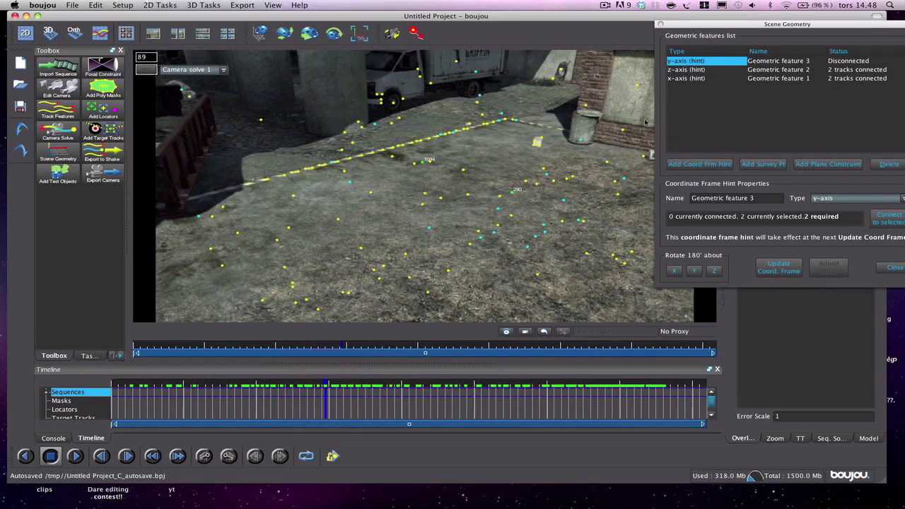
pyautogui.click(623, 132)
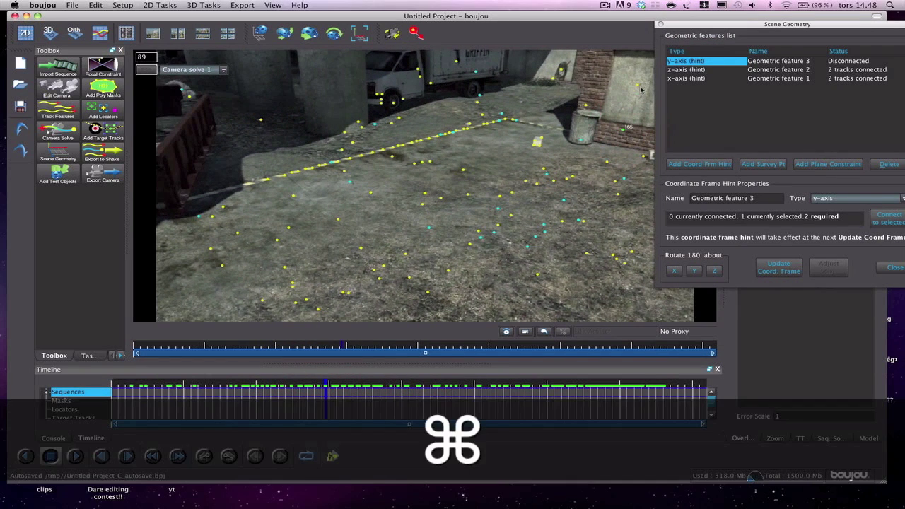
pyautogui.keyDown('super'); pyautogui.click(639, 87); pyautogui.keyUp('super')
pyautogui.moveTo(759, 24); pyautogui.dragTo(536, 27)
pyautogui.click(664, 223)
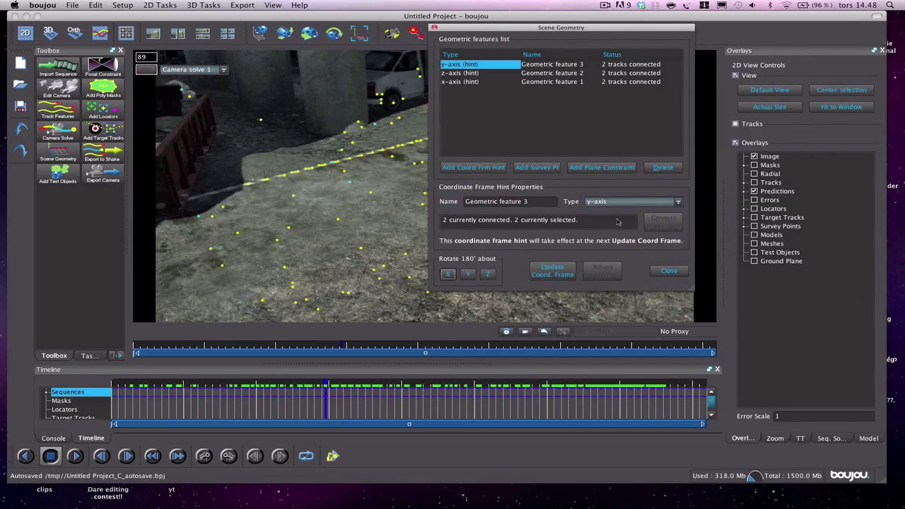
# - Add an Origin hint connected to a single track in the middle of the ground at frame 177, and update the coordinate frame
pyautogui.click(476, 167)
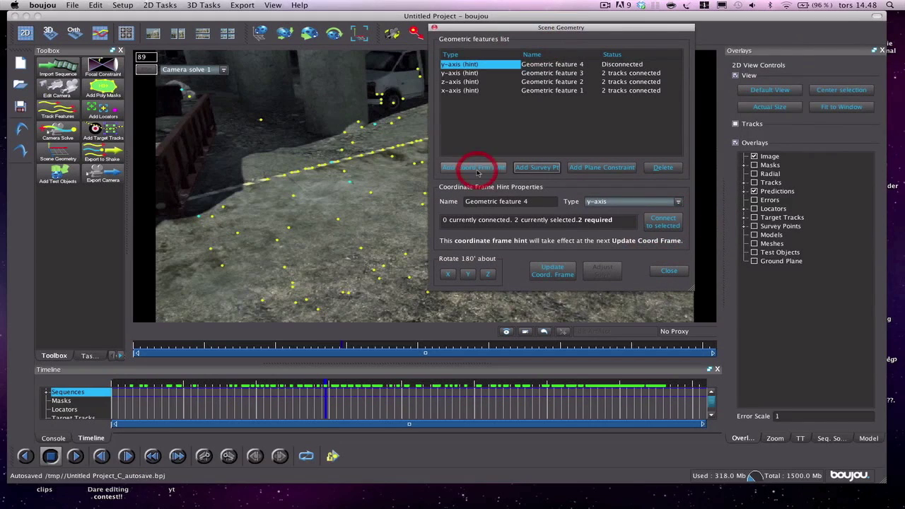
pyautogui.click(640, 201)
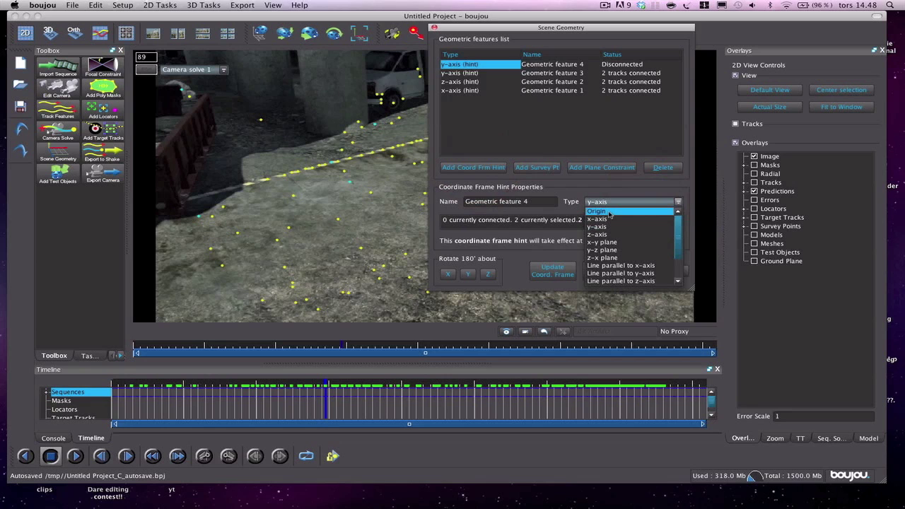
pyautogui.click(609, 212)
pyautogui.moveTo(555, 27); pyautogui.dragTo(725, 30)
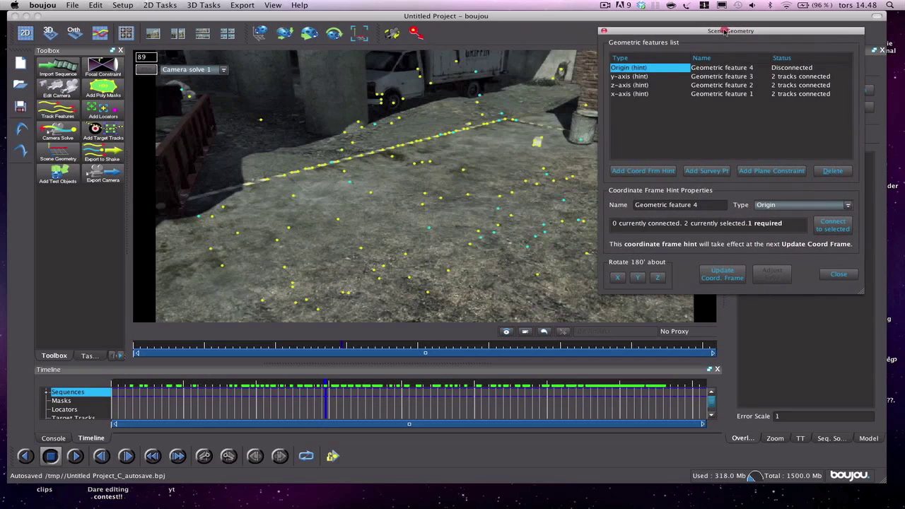
pyautogui.moveTo(331, 404); pyautogui.dragTo(539, 403)
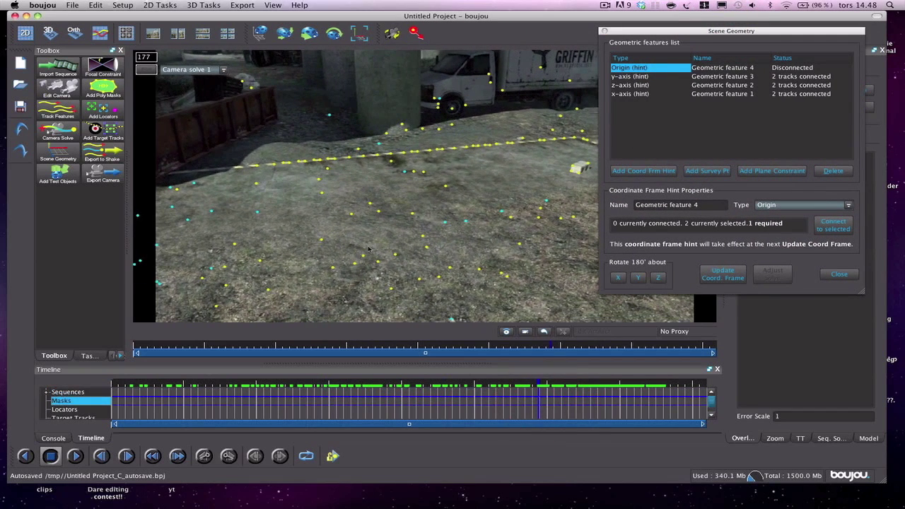
pyautogui.click(370, 205)
pyautogui.click(845, 226)
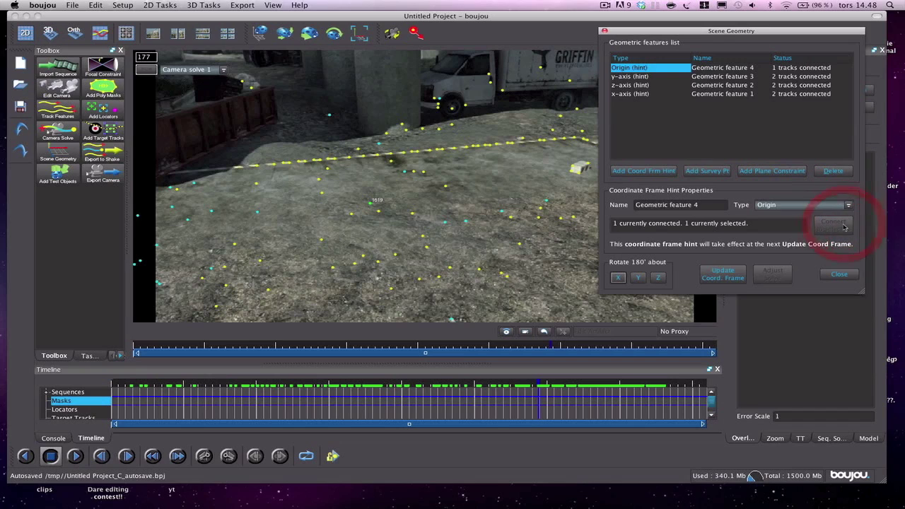
pyautogui.click(721, 279)
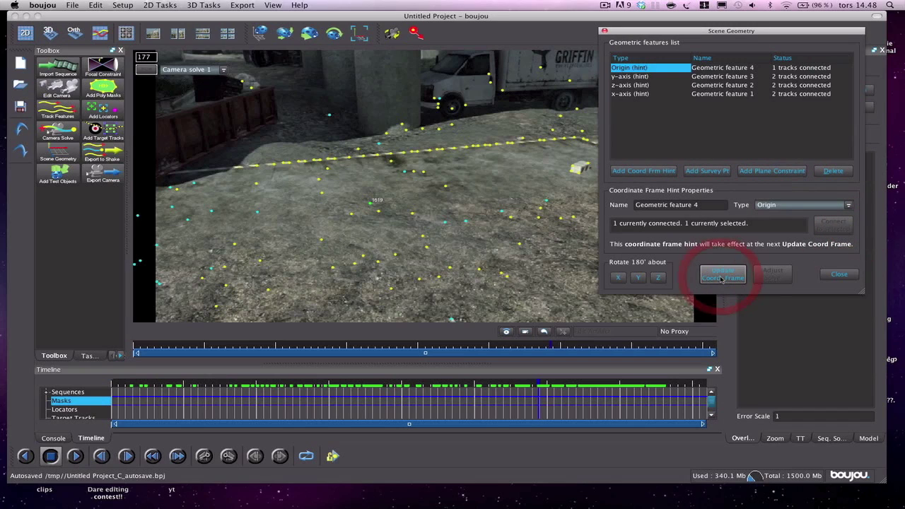
pyautogui.click(723, 278)
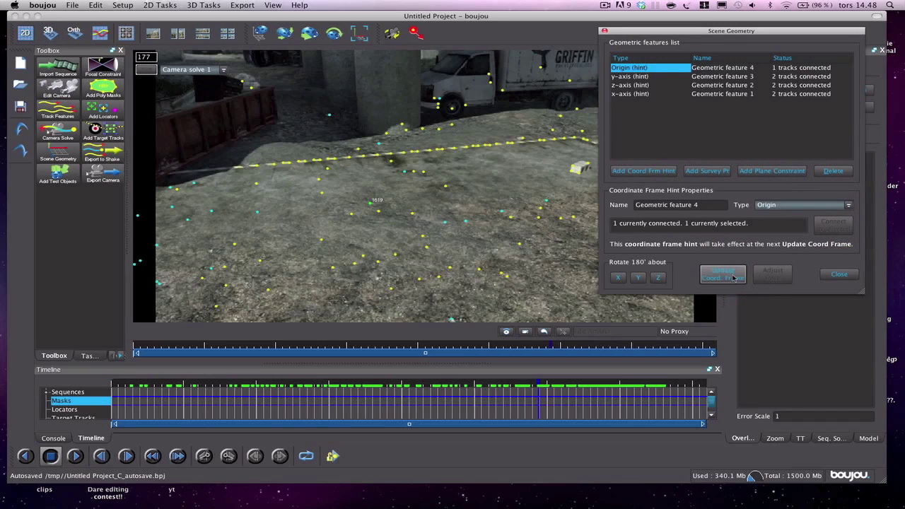
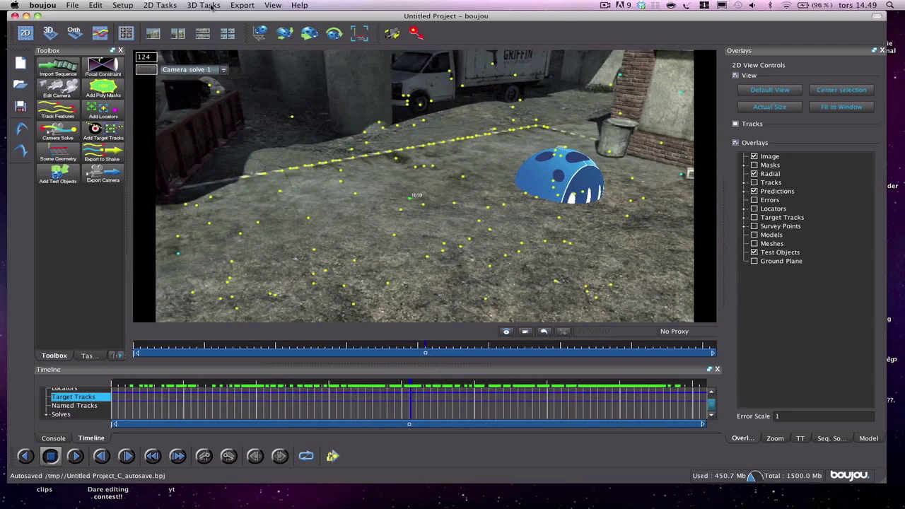
# - Start a camera solve export and set its destination to a file named solve on the Desktop
pyautogui.click(230, 4)
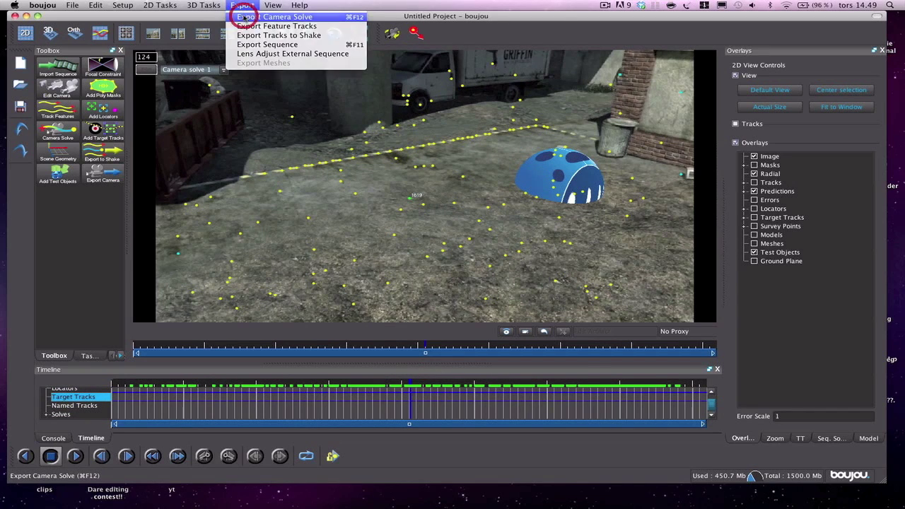
pyautogui.click(244, 15)
pyautogui.click(560, 145)
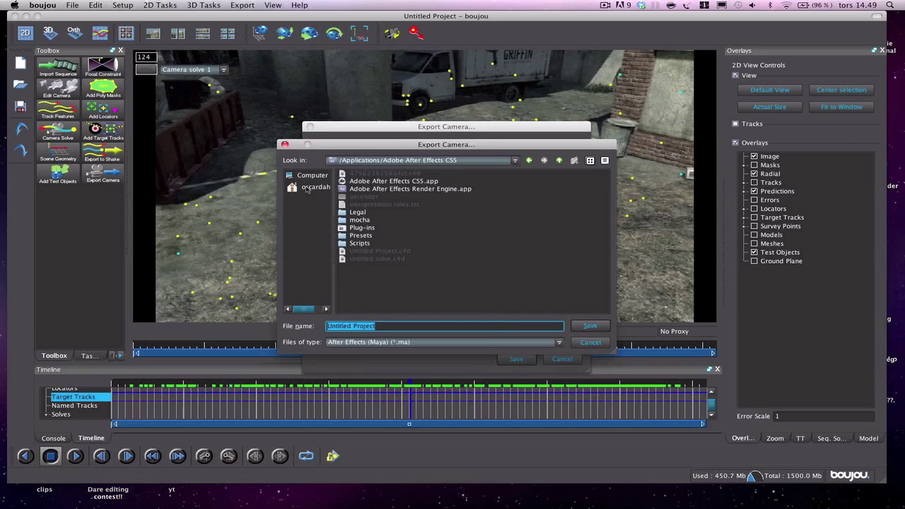
pyautogui.click(309, 188)
pyautogui.doubleClick(361, 183)
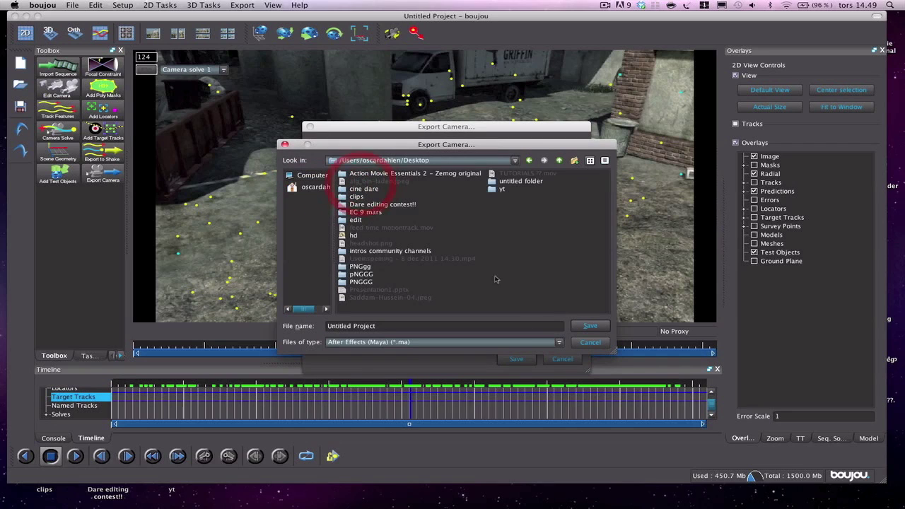
pyautogui.write('sol')
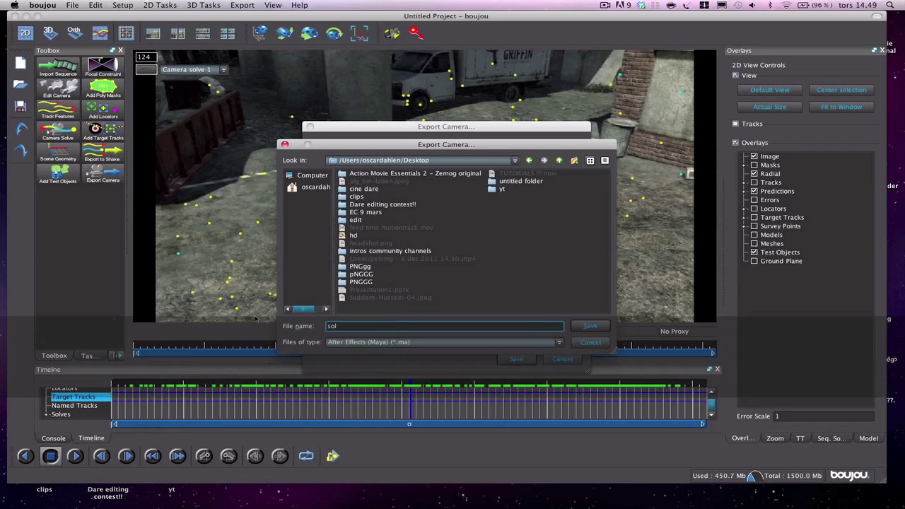
pyautogui.write('ve')
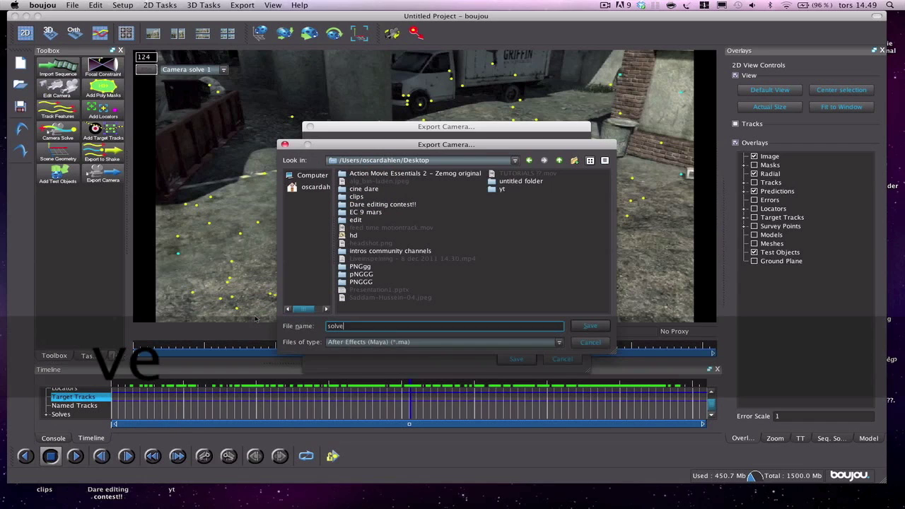
pyautogui.click(591, 325)
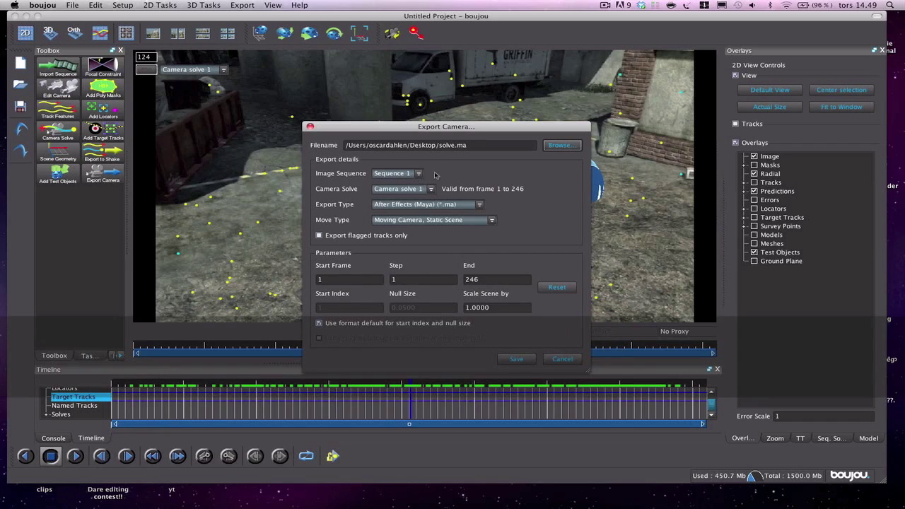
# - Set the export type to Cinema 4D (*.c4d), scale the scene by 100, and save the camera export
pyautogui.click(445, 205)
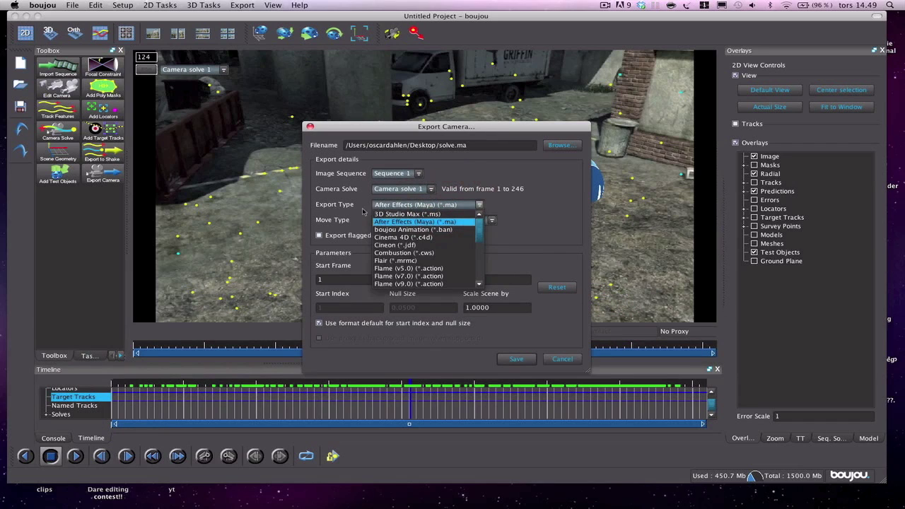
pyautogui.click(404, 237)
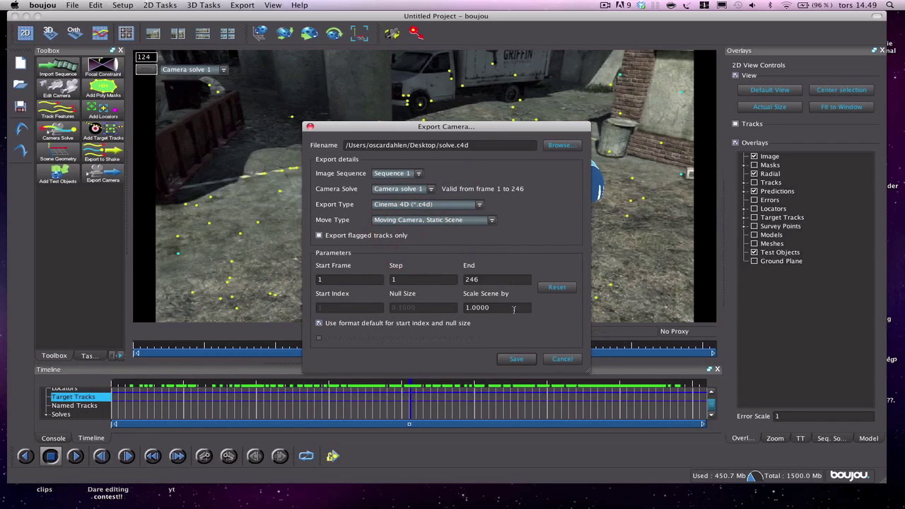
pyautogui.click(484, 281)
pyautogui.click(484, 308)
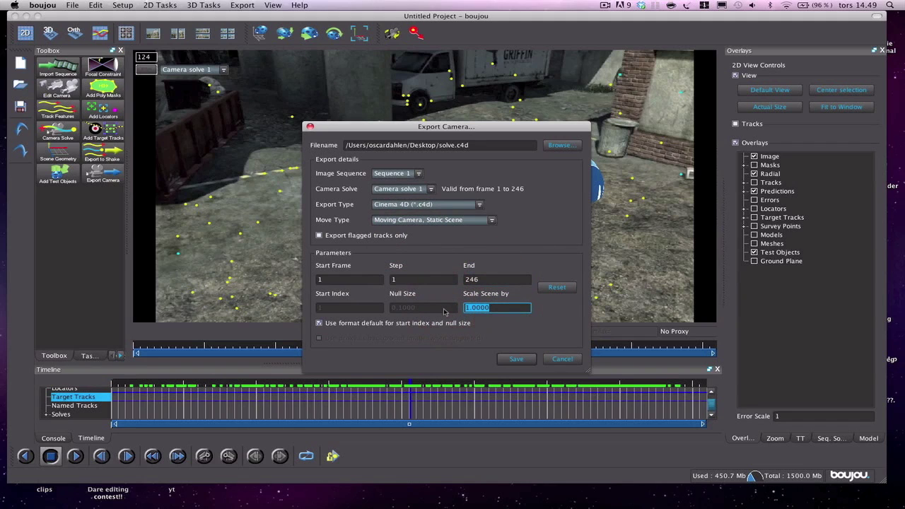
pyautogui.write('100')
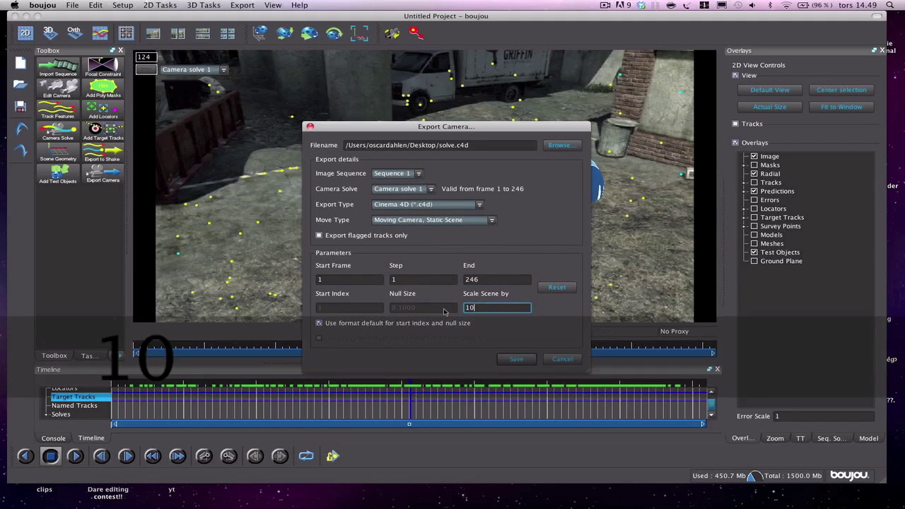
pyautogui.click(517, 360)
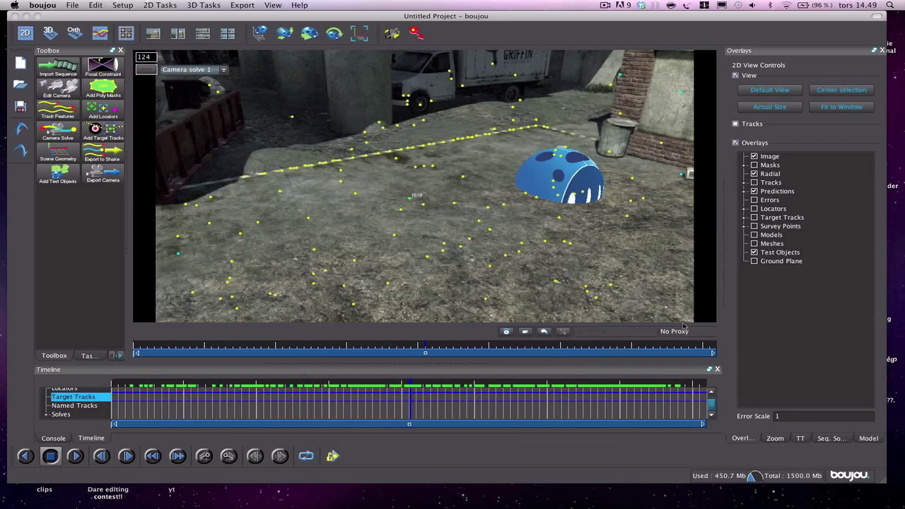
# - Quit boujou and place solve.c4d beside the PNGgg folder on the desktop
pyautogui.click(32, 5)
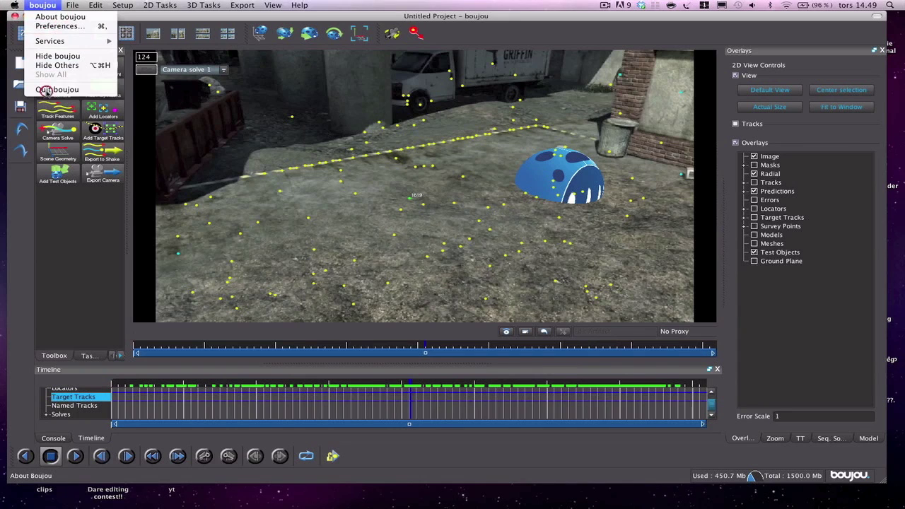
pyautogui.click(46, 92)
pyautogui.click(452, 261)
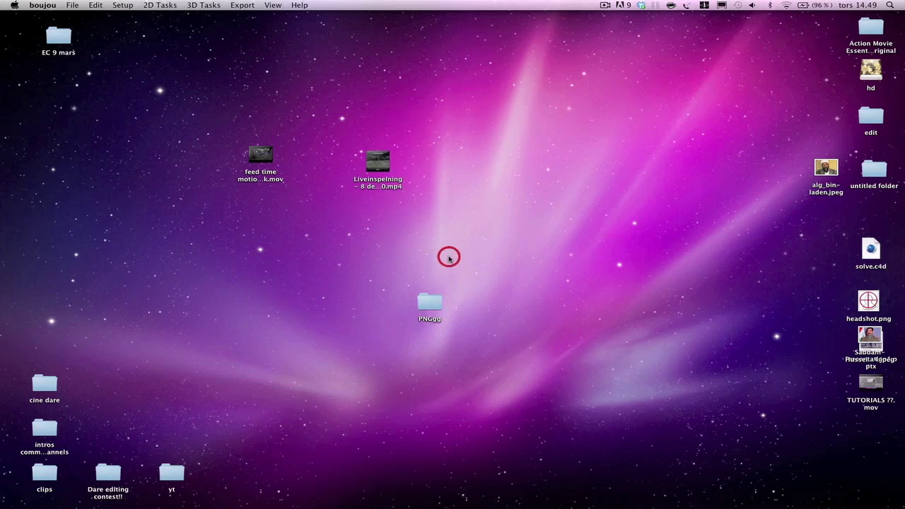
pyautogui.moveTo(871, 249); pyautogui.dragTo(363, 299)
pyautogui.click(465, 362)
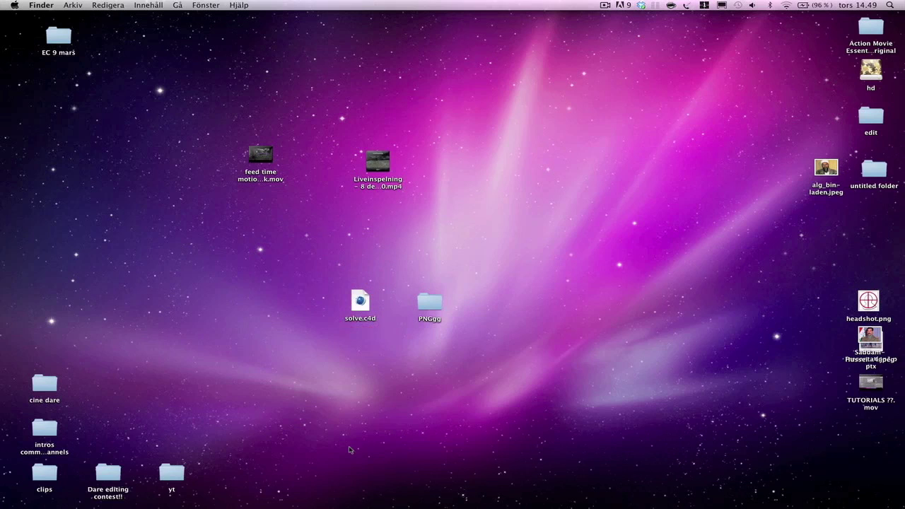
# - Open solve.c4d in CINEMA 4D, accept the LightWave 3D import settings, and bring its project window to the front
pyautogui.doubleClick(357, 301)
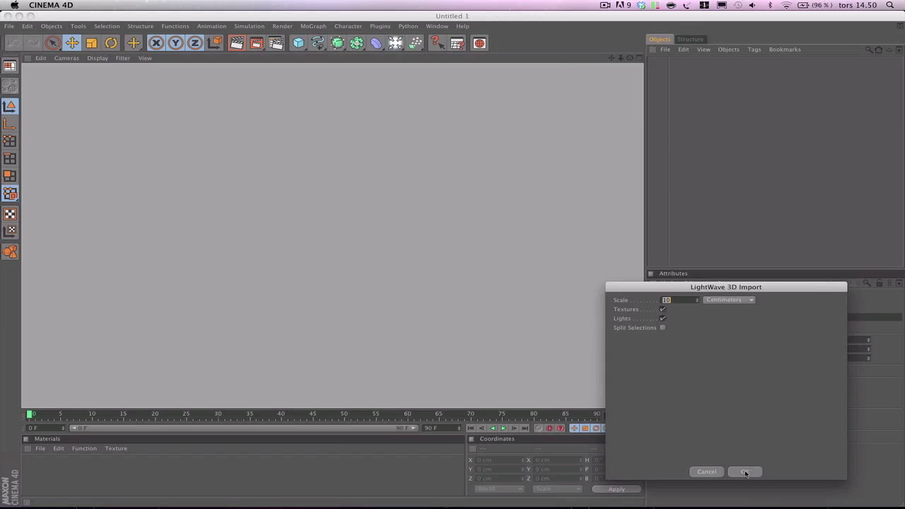
pyautogui.click(374, 182)
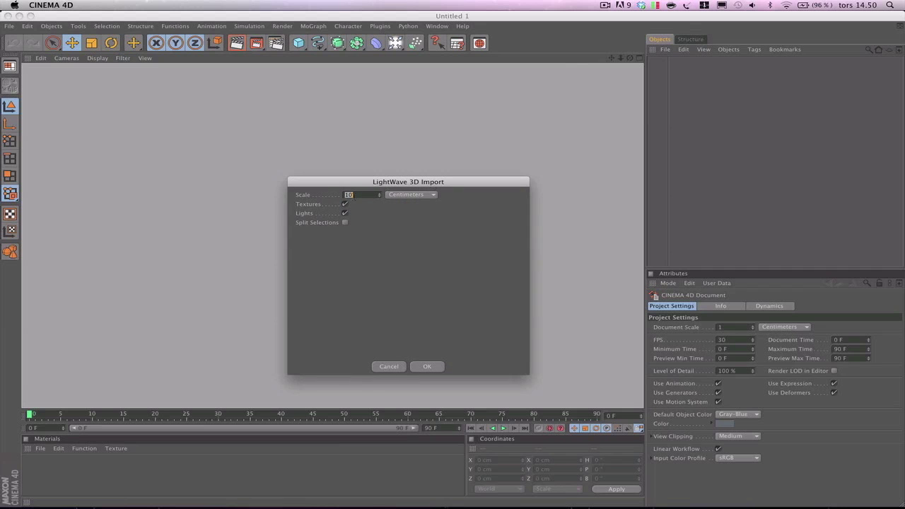
pyautogui.click(427, 366)
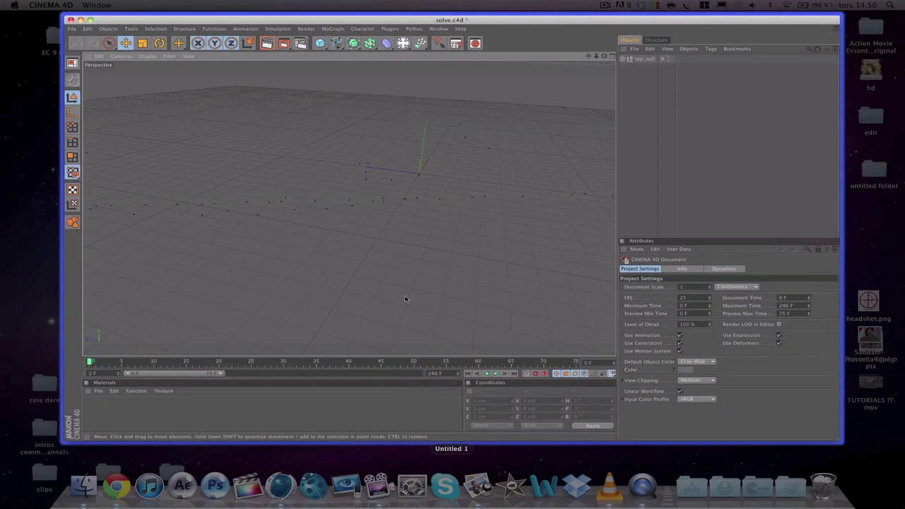
pyautogui.doubleClick(427, 18)
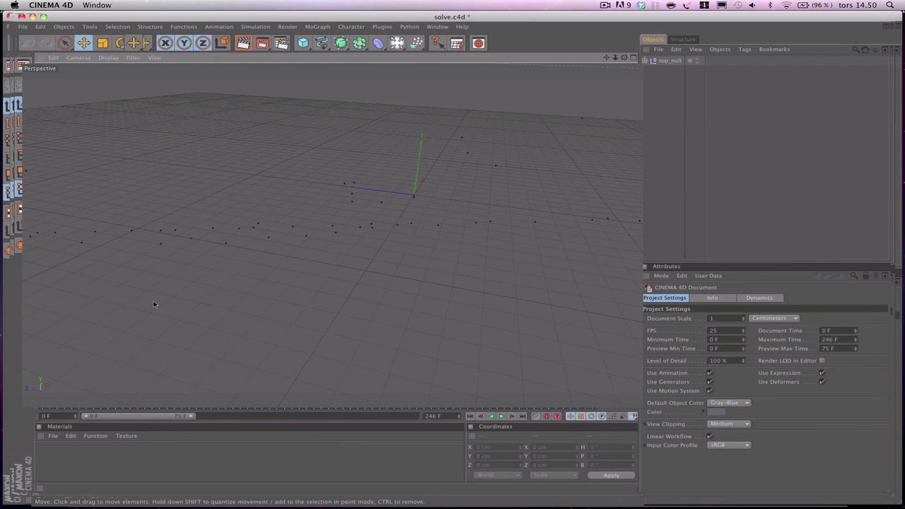
pyautogui.moveTo(150, 14)
pyautogui.mouseDown()
pyautogui.moveTo(233, 15)
pyautogui.moveTo(145, 14)
pyautogui.mouseUp()
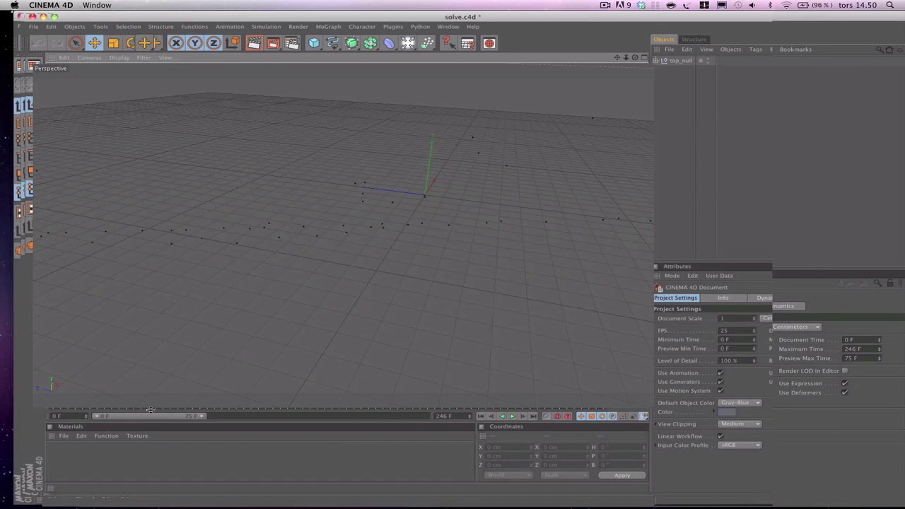
# - Extend the timeline's preview range to frame 246, keeping the playhead at frame 0
pyautogui.click(189, 416)
pyautogui.moveTo(43, 414); pyautogui.dragTo(14, 419)
pyautogui.moveTo(171, 430); pyautogui.dragTo(473, 429)
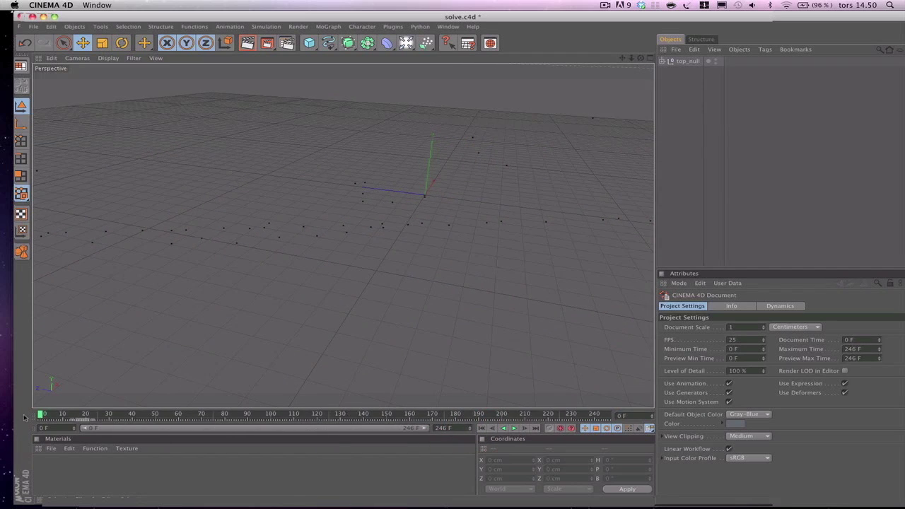
pyautogui.moveTo(39, 416); pyautogui.dragTo(15, 407)
# - Add a Background object and create a new material with its Specular channel disabled
pyautogui.moveTo(406, 43); pyautogui.dragTo(517, 162)
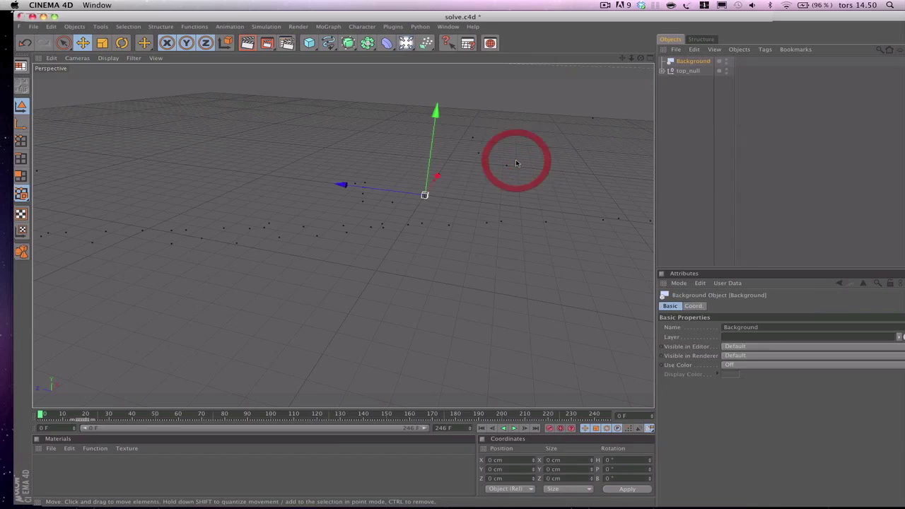
pyautogui.doubleClick(63, 475)
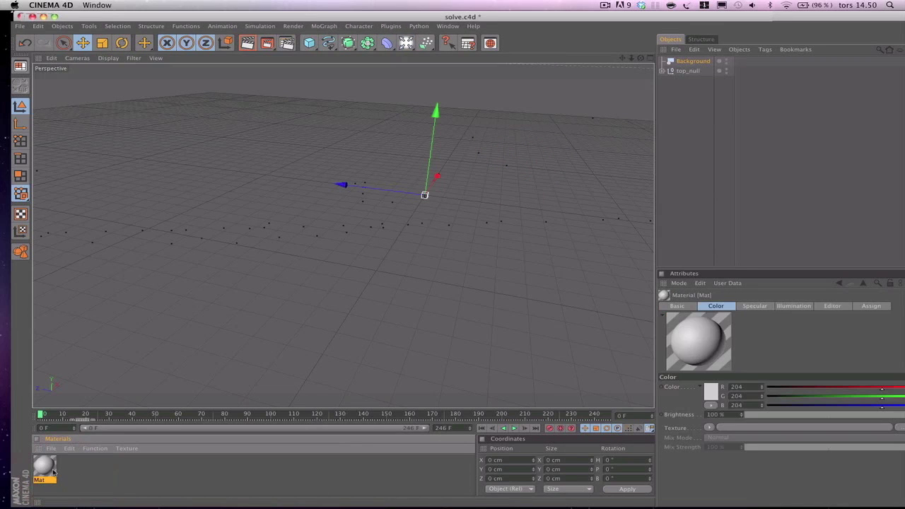
pyautogui.doubleClick(45, 469)
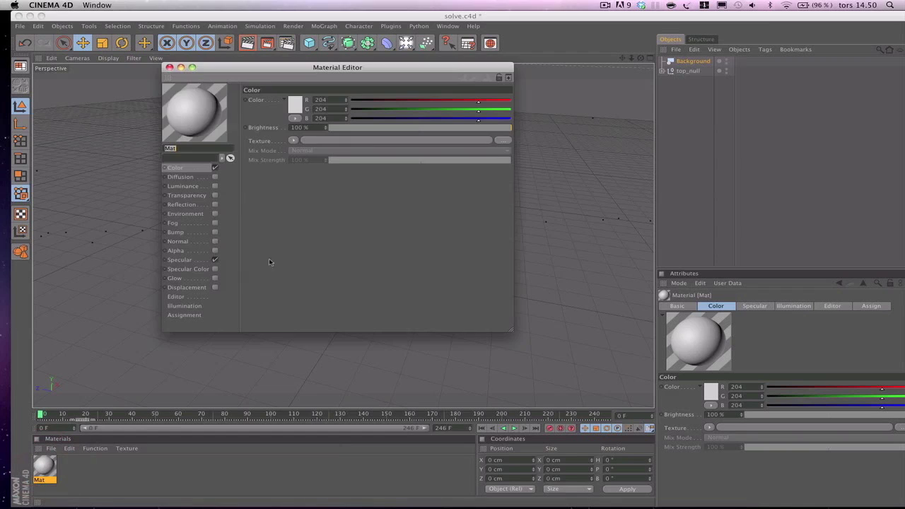
pyautogui.click(214, 260)
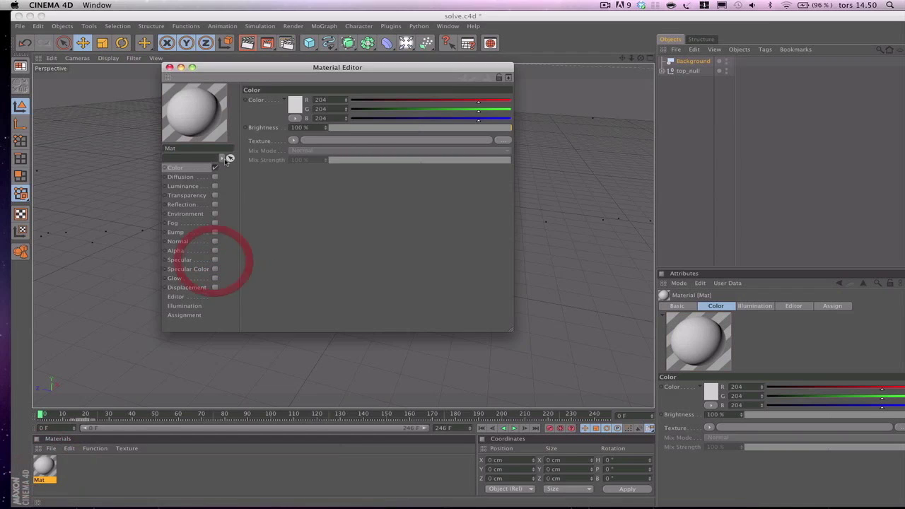
# - Load Comp 1_00110.png from the PNGgg folder as the material's color texture without copying it to the document location
pyautogui.click(293, 141)
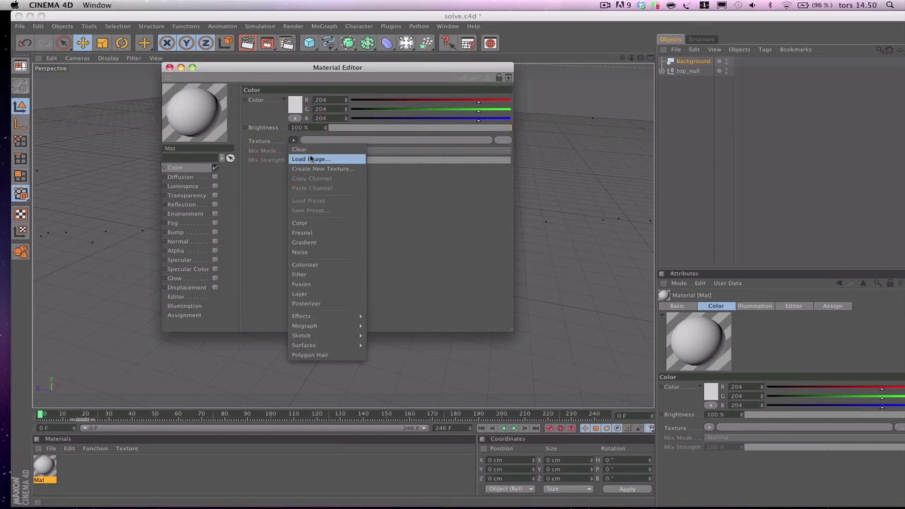
pyautogui.click(311, 159)
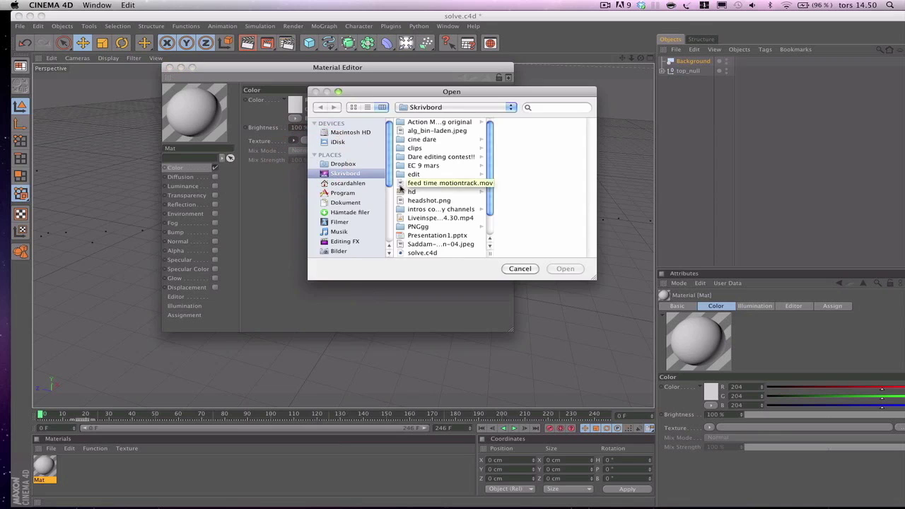
pyautogui.scroll(-3, 465, 209)
pyautogui.click(419, 201)
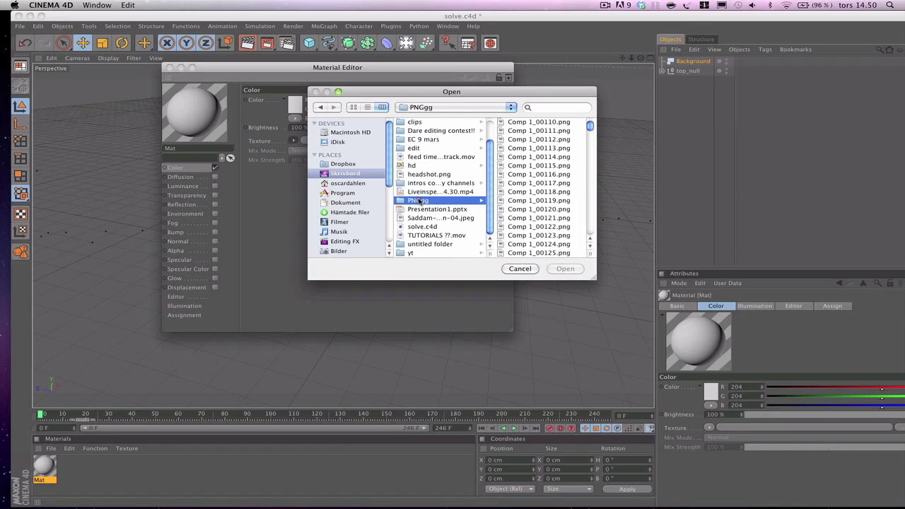
pyautogui.click(536, 126)
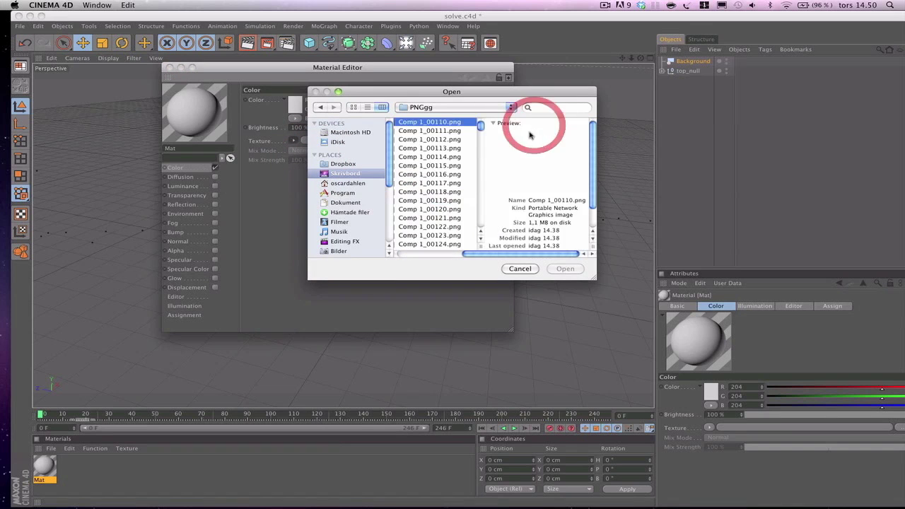
pyautogui.click(566, 268)
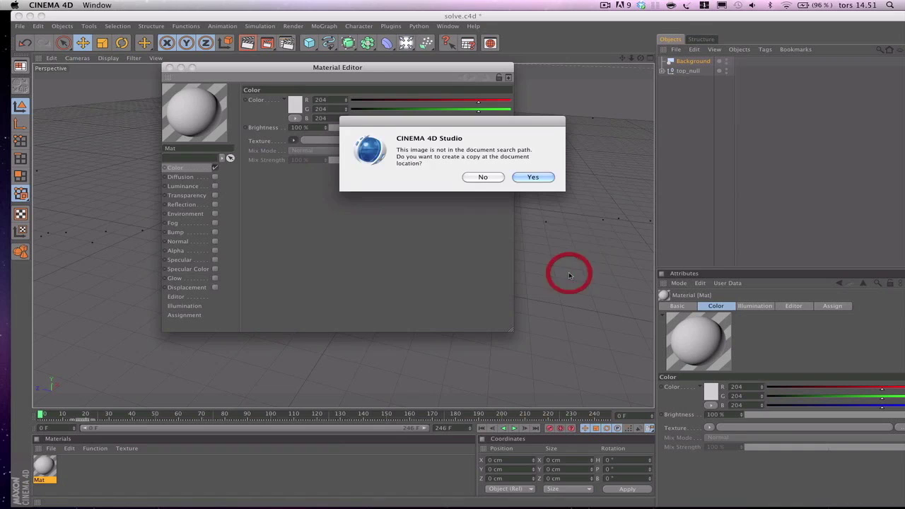
pyautogui.click(473, 178)
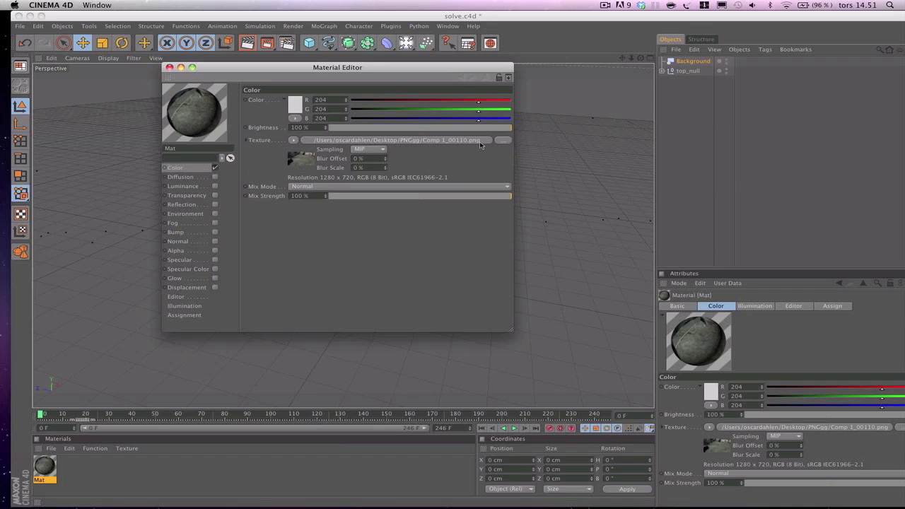
# - Calculate the movie frame range in the color texture's animation settings and close the Material Editor
pyautogui.click(392, 141)
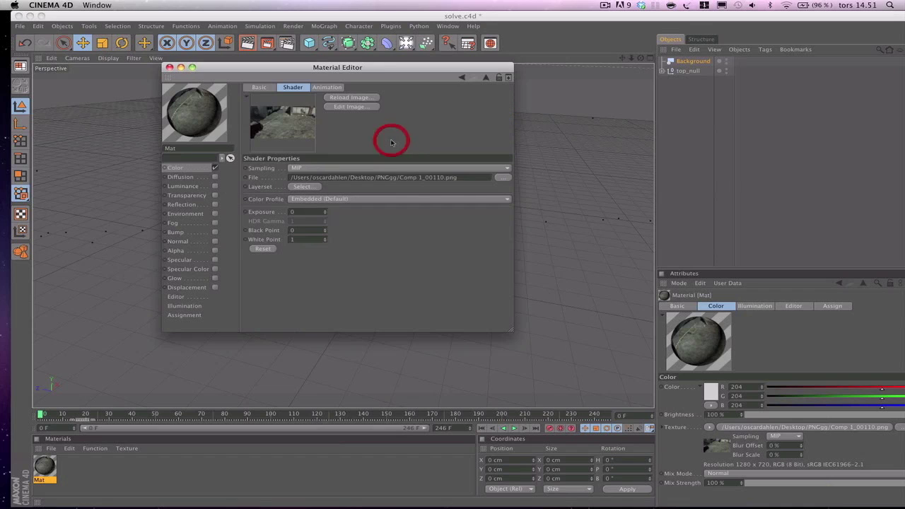
pyautogui.click(327, 87)
pyautogui.click(265, 246)
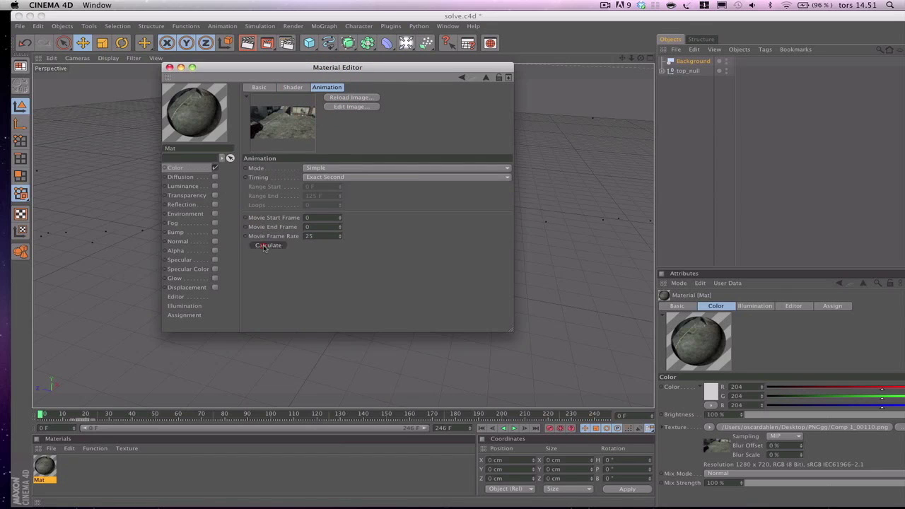
pyautogui.click(170, 68)
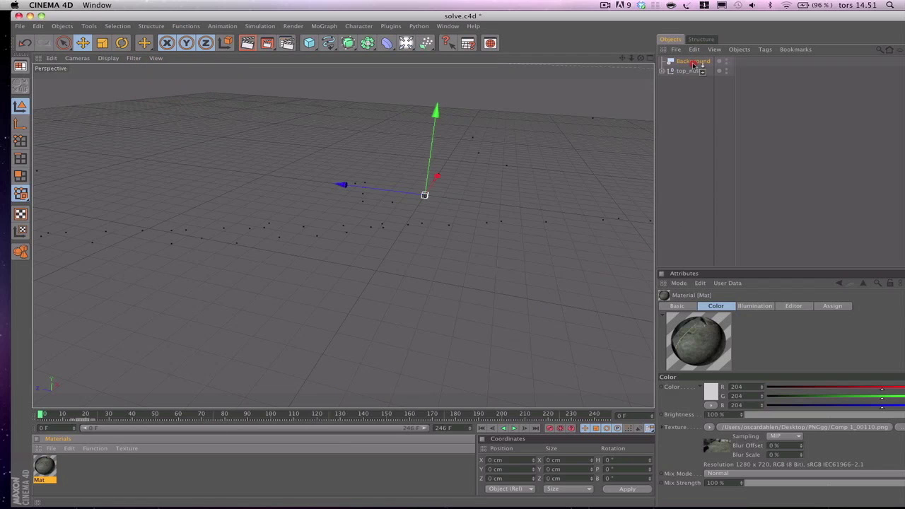
# - Apply the material to the Background object and scrub the timeline to frame 155 to check the footage
pyautogui.moveTo(693, 62); pyautogui.dragTo(693, 63)
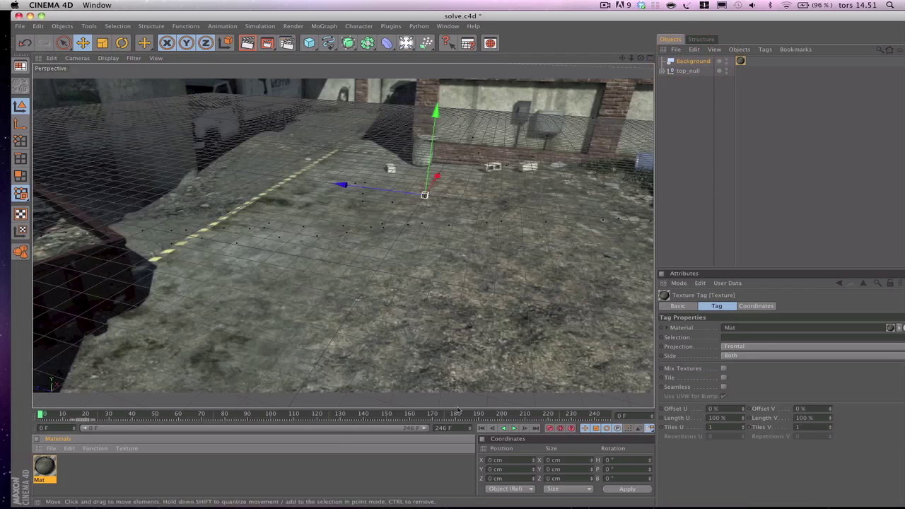
pyautogui.moveTo(43, 418); pyautogui.dragTo(398, 417)
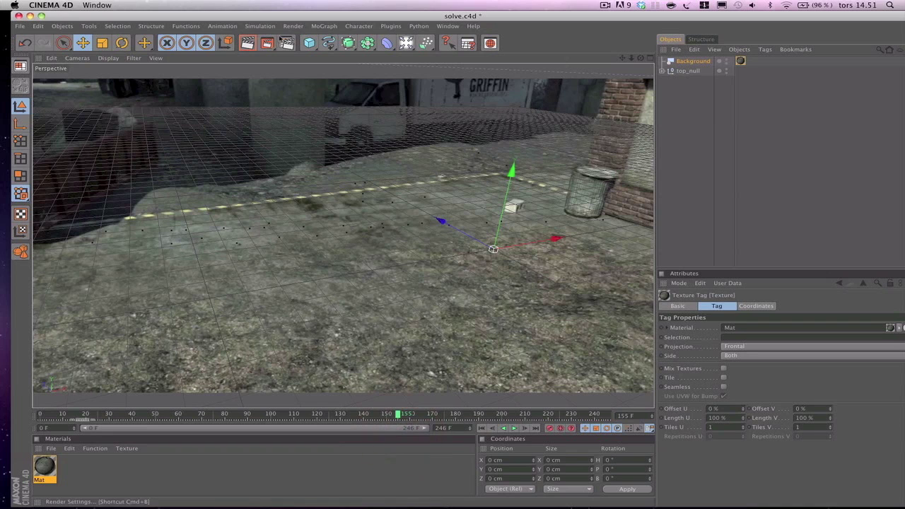
# - Add a MoText object, move it along X to about -731 cm, and set its text height to 270 cm
pyautogui.click(338, 27)
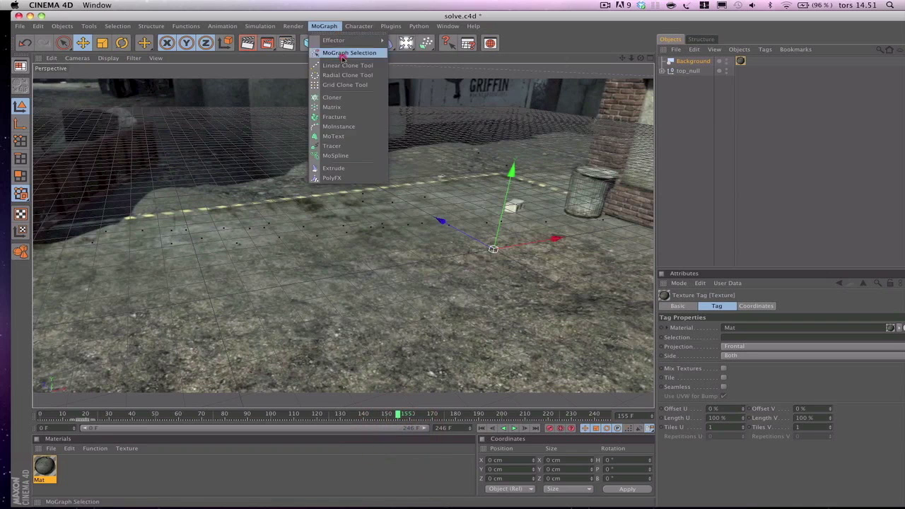
pyautogui.click(355, 136)
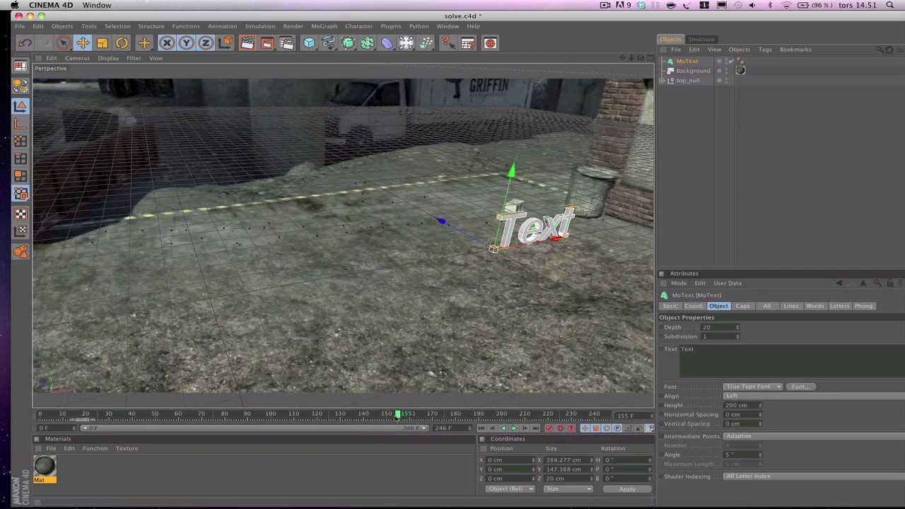
pyautogui.moveTo(505, 249); pyautogui.dragTo(316, 282)
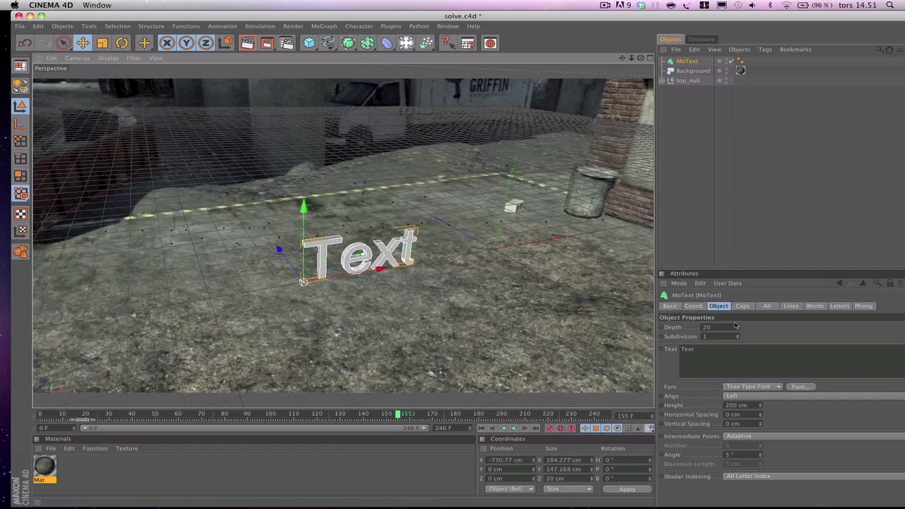
pyautogui.moveTo(762, 405); pyautogui.dragTo(762, 380)
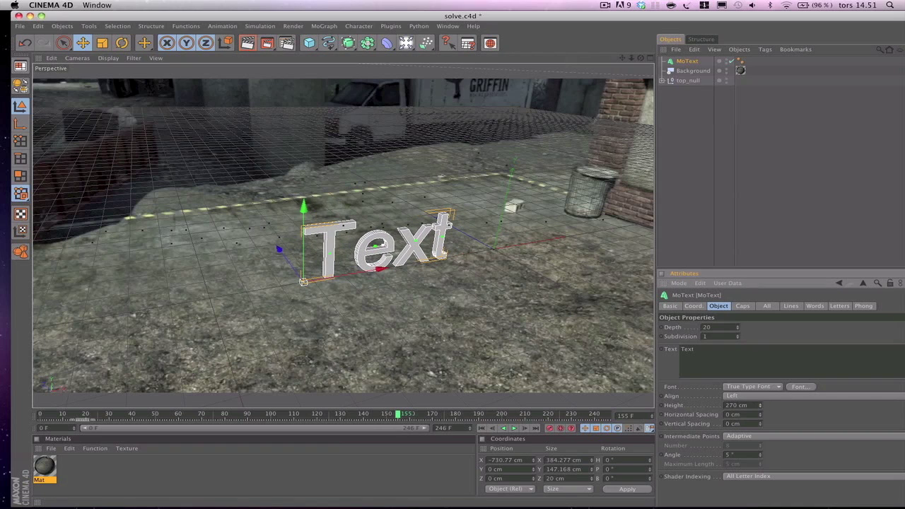
# - Change the MoText wording to "tutorial:D" and shift it along X to about -903 cm
pyautogui.doubleClick(715, 353)
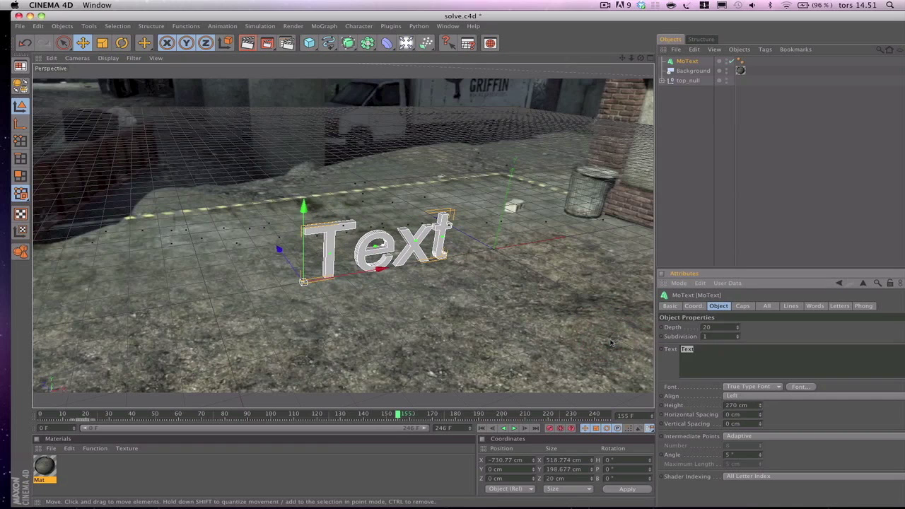
pyautogui.write('tutorial')
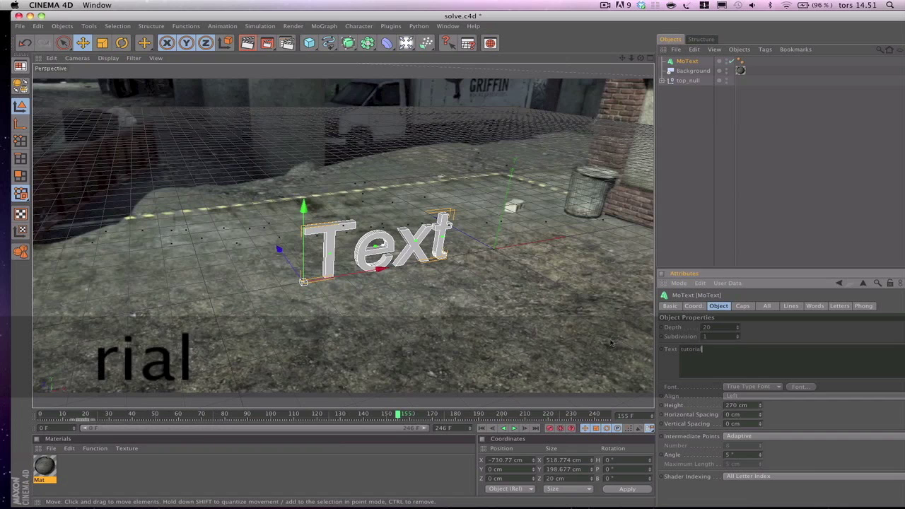
pyautogui.write(':D')
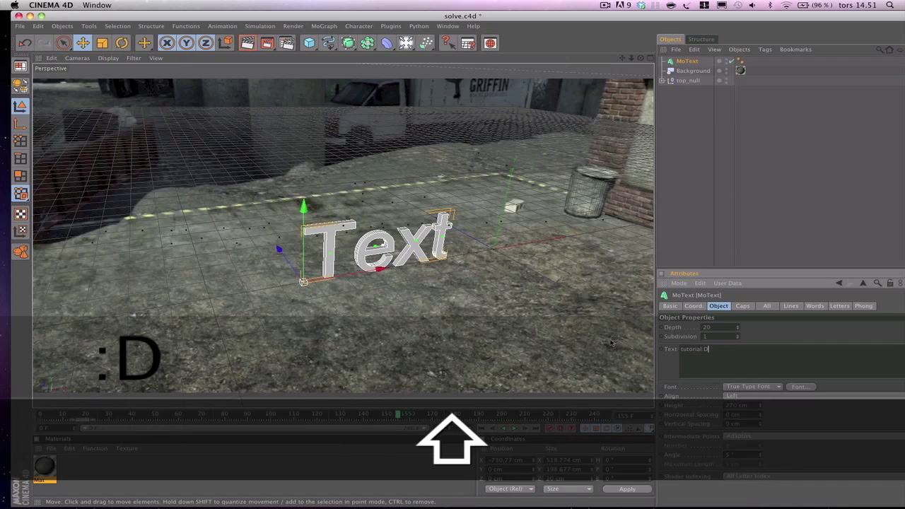
pyautogui.click(825, 344)
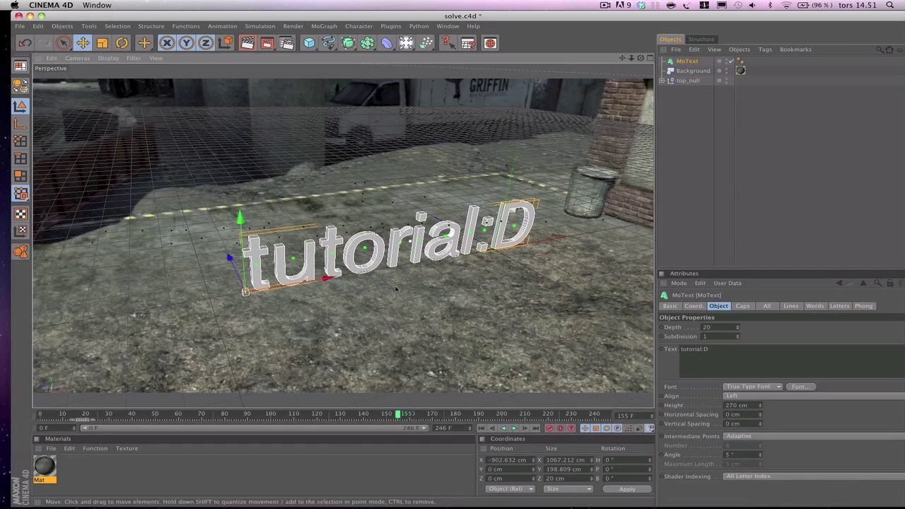
# - Set the MoText font to AmazObitaemOstrovFine
pyautogui.click(800, 387)
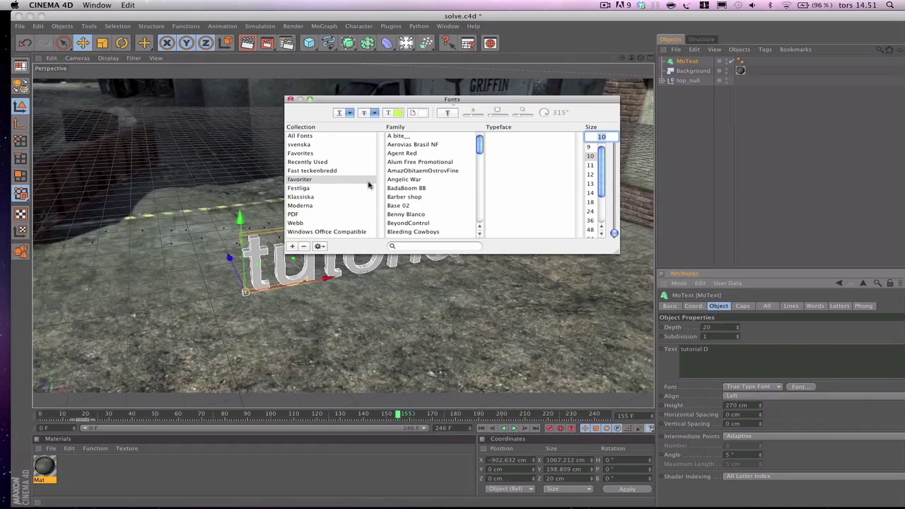
pyautogui.click(423, 171)
pyautogui.click(290, 99)
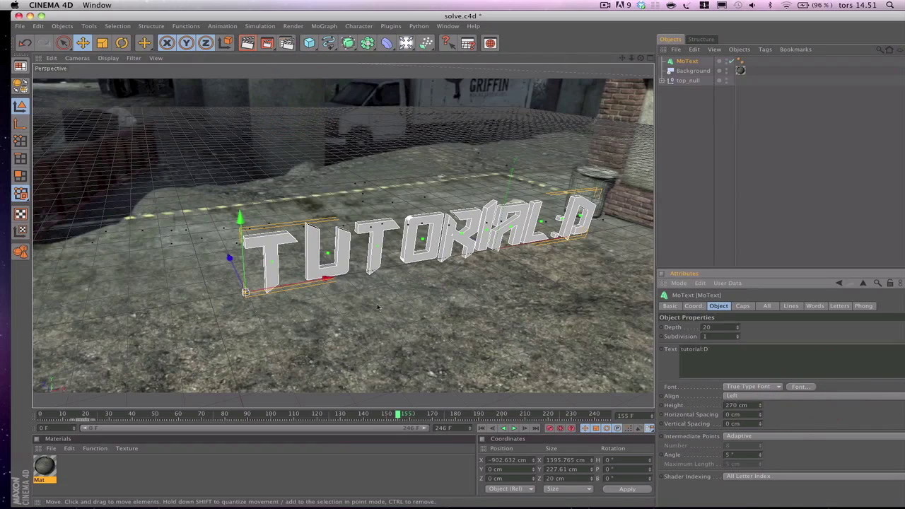
# - Scrub to frame 198, set the MoText depth to 59, and change its font to WhoopAss
pyautogui.moveTo(398, 415); pyautogui.dragTo(504, 418)
pyautogui.moveTo(739, 329); pyautogui.dragTo(756, 348)
pyautogui.click(801, 388)
pyautogui.scroll(-5, 422, 203)
pyautogui.click(402, 198)
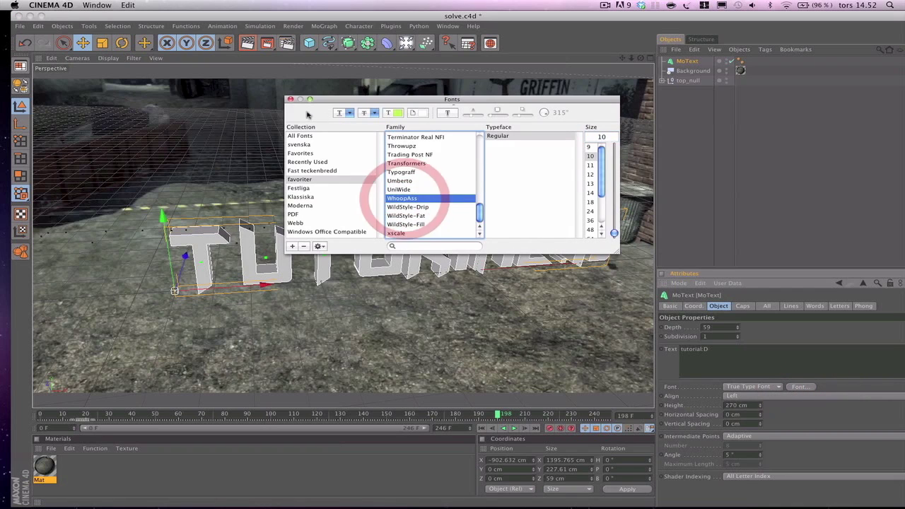
pyautogui.click(290, 99)
# - Shift the MoText along X to about -1028 cm and scrub the timeline to frame 191
pyautogui.moveTo(249, 288); pyautogui.dragTo(203, 290)
pyautogui.moveTo(499, 414); pyautogui.dragTo(481, 424)
# - Add a Plane under the text, centred at about X -641 cm, Z 252 cm, and enlarge it to about 2786 by 1303 cm
pyautogui.moveTo(309, 43)
pyautogui.mouseDown()
pyautogui.moveTo(359, 70)
pyautogui.moveTo(404, 67)
pyautogui.moveTo(309, 43)
pyautogui.mouseUp()
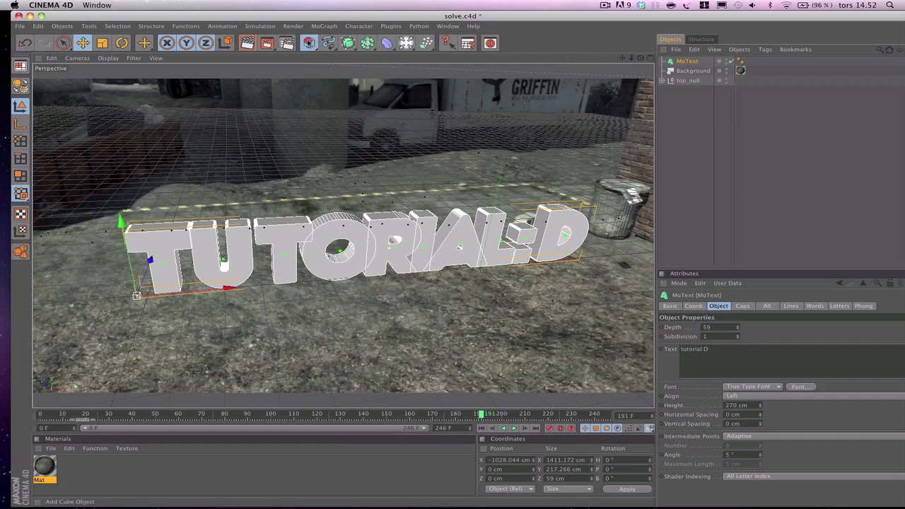
pyautogui.click(309, 43)
pyautogui.moveTo(309, 43); pyautogui.dragTo(409, 71)
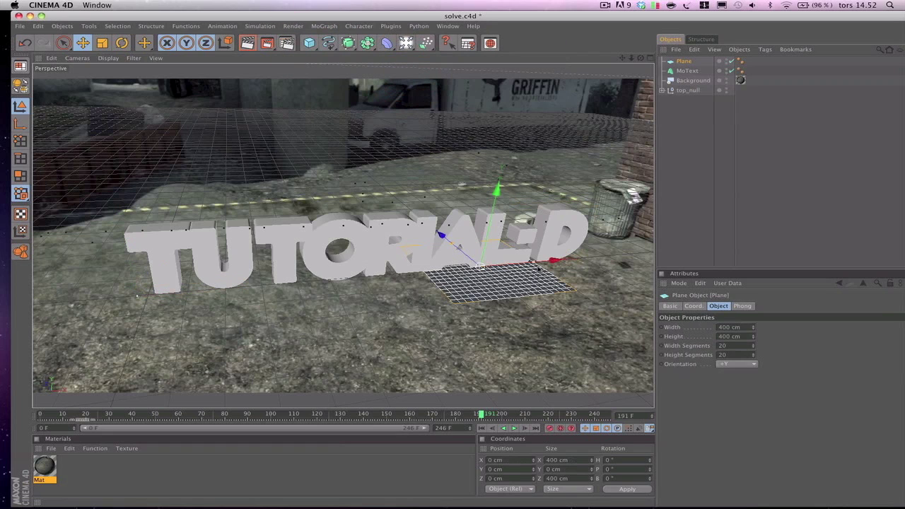
pyautogui.moveTo(453, 246); pyautogui.dragTo(451, 244)
pyautogui.moveTo(554, 261); pyautogui.dragTo(525, 269)
pyautogui.moveTo(409, 273); pyautogui.dragTo(635, 253)
pyautogui.moveTo(227, 275); pyautogui.dragTo(282, 276)
pyautogui.moveTo(276, 266); pyautogui.dragTo(366, 315)
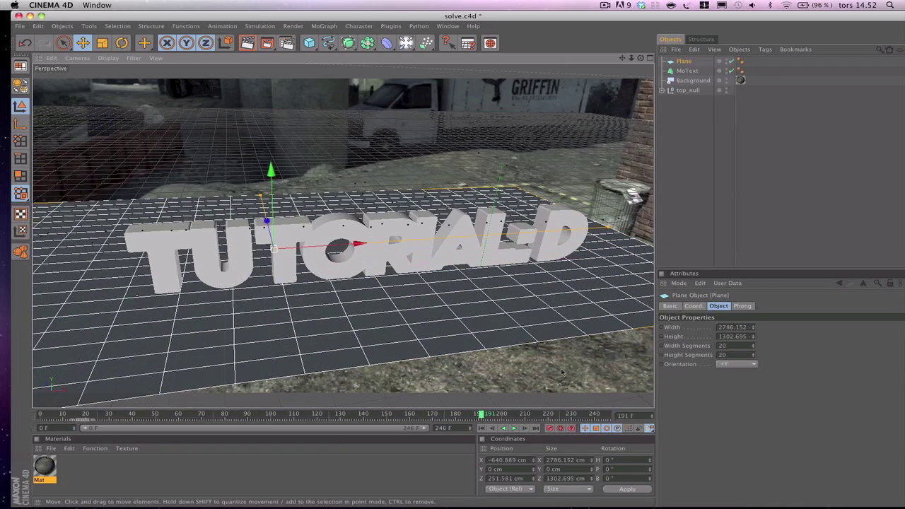
# - Apply Mat to the Plane and give it a Compositing tag with Self Shadowing disabled and Compositing Background enabled
pyautogui.moveTo(47, 468); pyautogui.dragTo(205, 331)
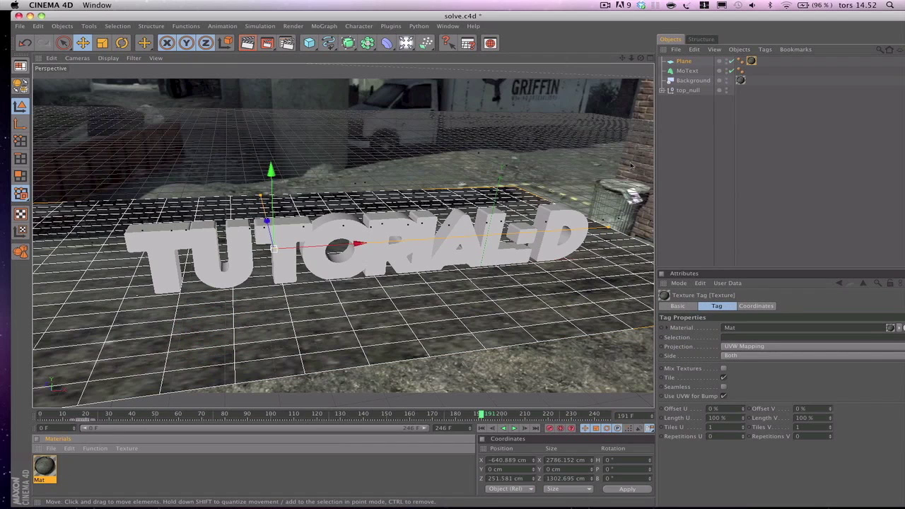
pyautogui.rightClick(684, 63)
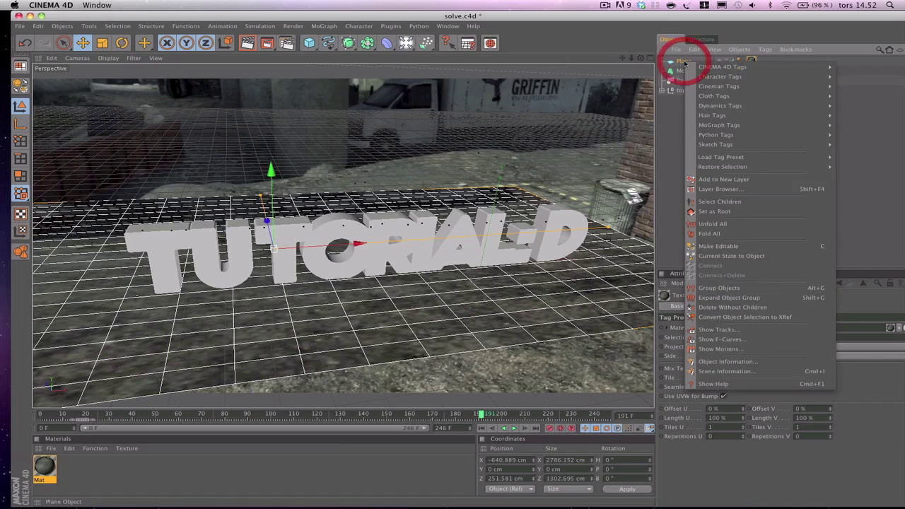
pyautogui.moveTo(711, 67)
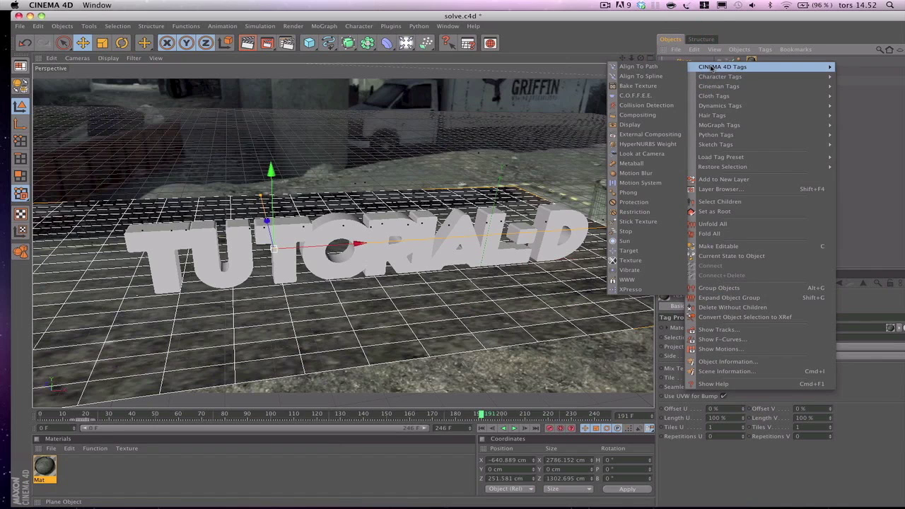
pyautogui.click(639, 114)
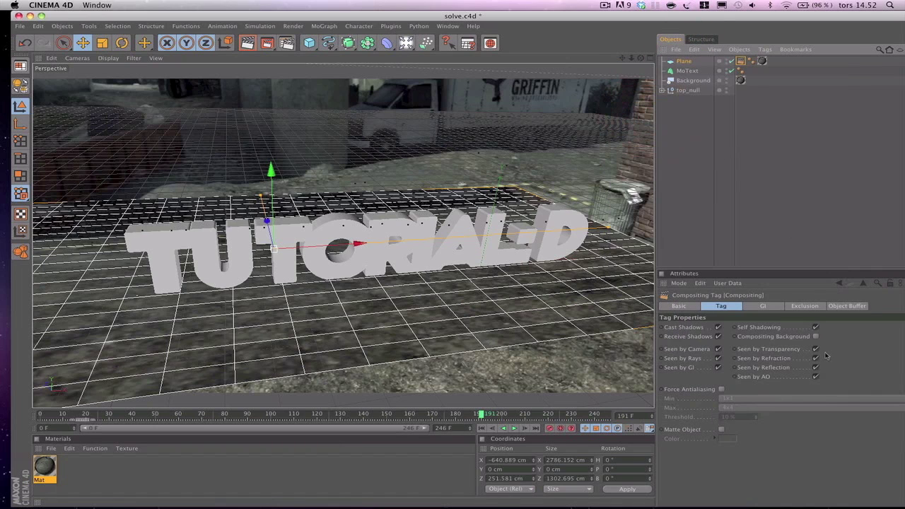
pyautogui.click(817, 328)
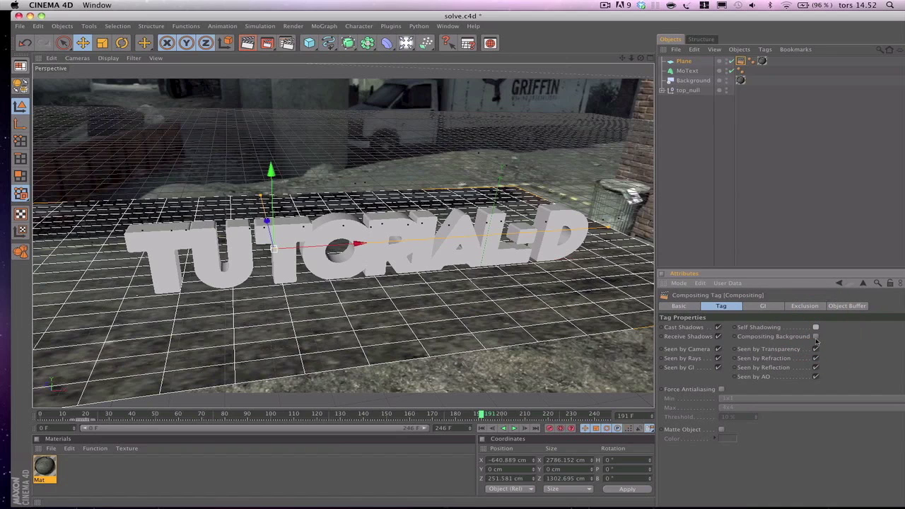
pyautogui.click(816, 338)
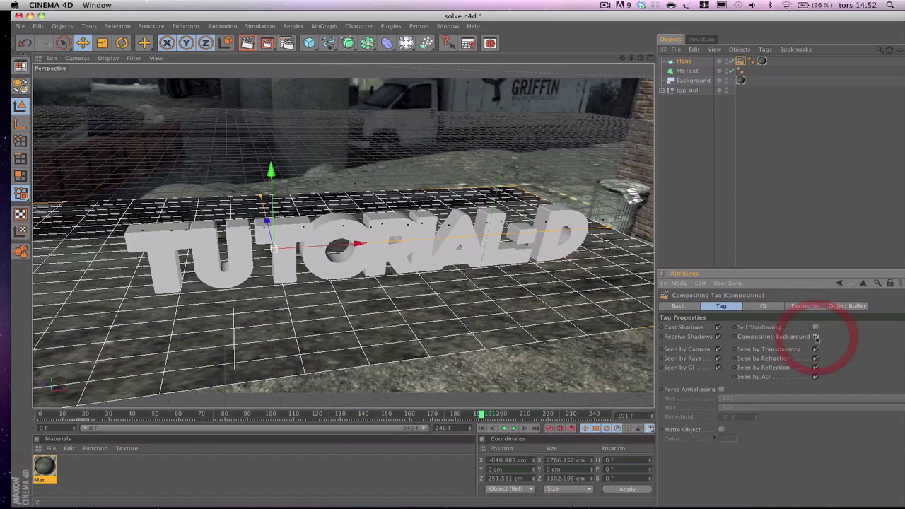
# - Set the Plane's texture projection to Frontal and render the viewport to check the blend with the background
pyautogui.click(762, 62)
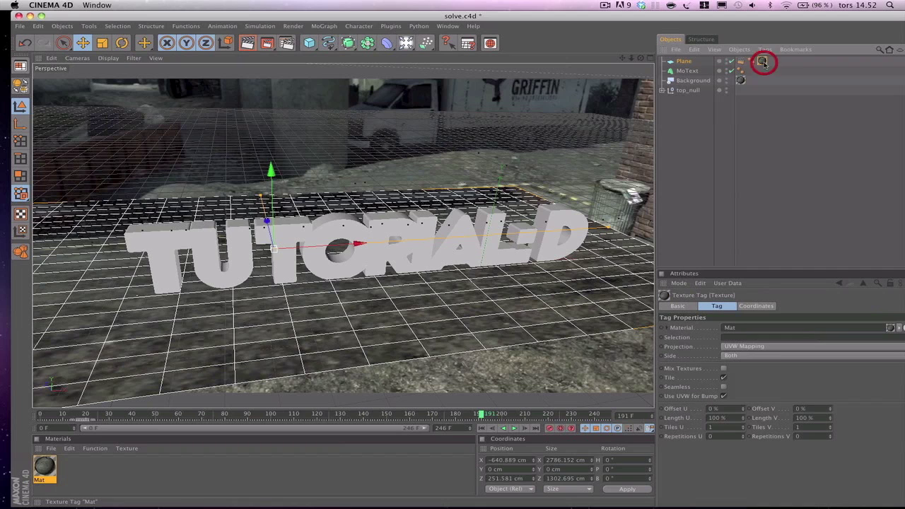
pyautogui.click(743, 348)
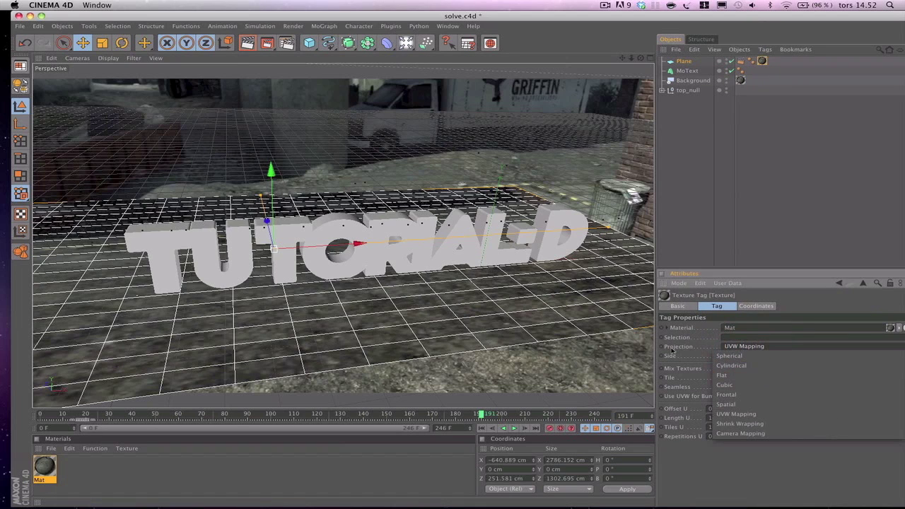
pyautogui.click(736, 395)
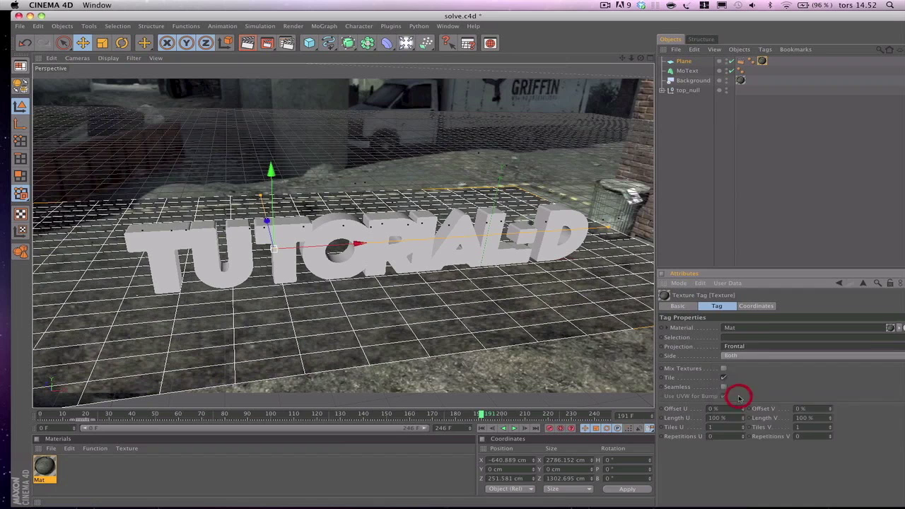
pyautogui.click(247, 43)
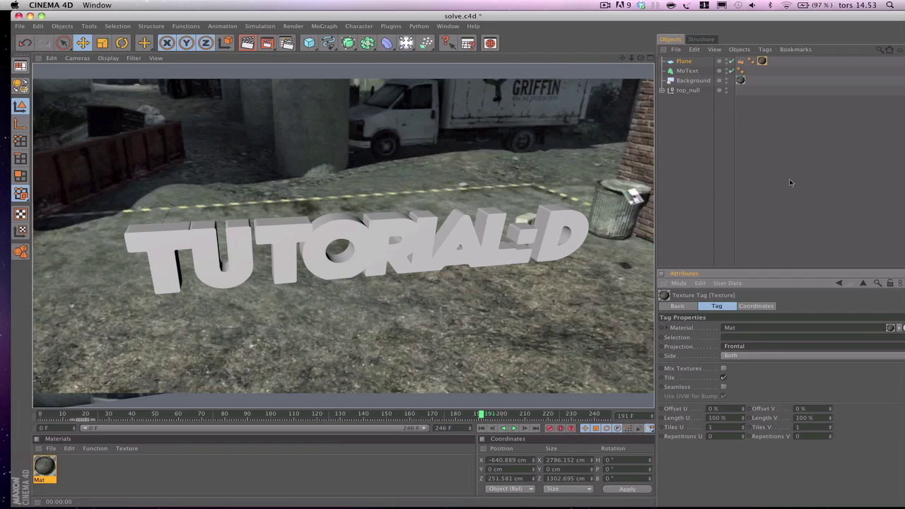
pyautogui.click(731, 165)
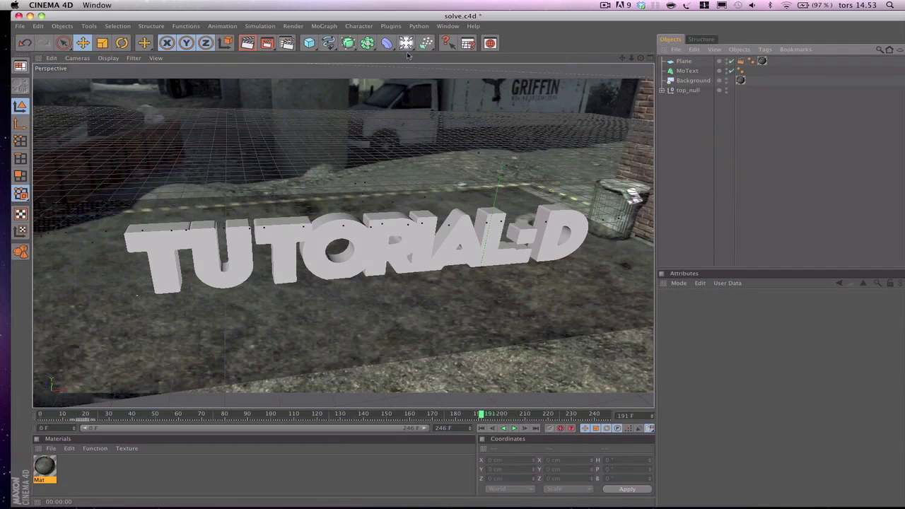
# - Load the Array Light preset from the Content Browser's Prime Light Setups and close the browser
pyautogui.click(448, 26)
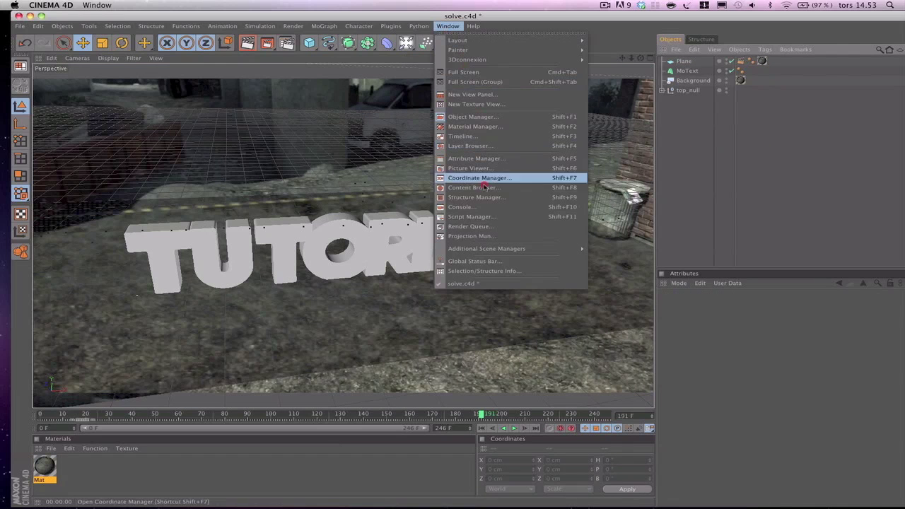
pyautogui.click(466, 188)
pyautogui.click(120, 122)
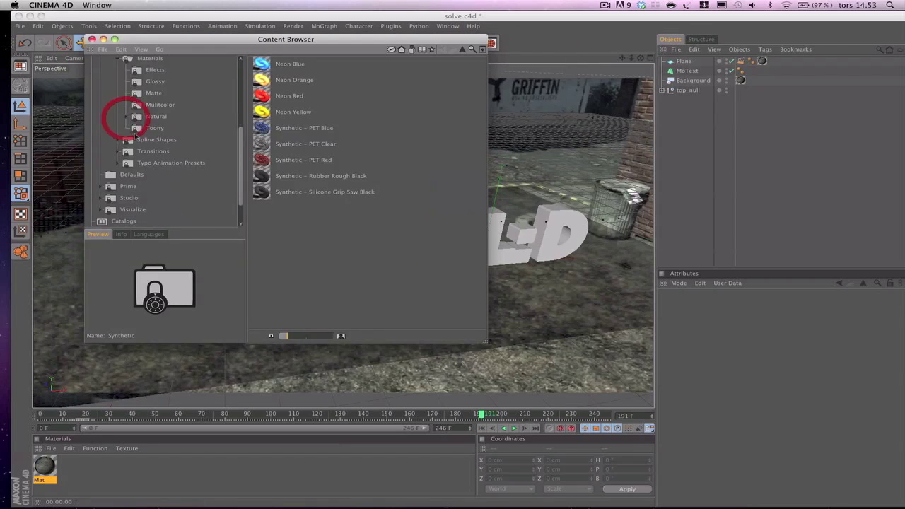
pyautogui.click(104, 97)
pyautogui.click(104, 97)
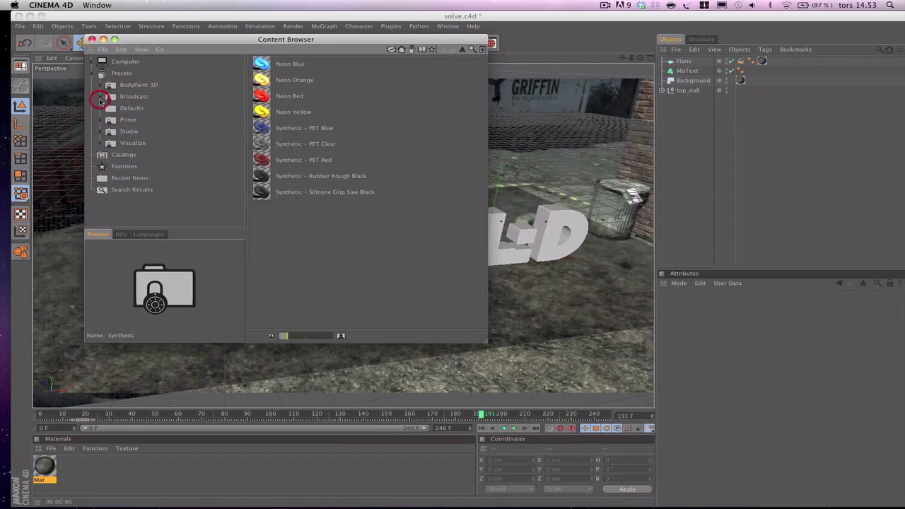
pyautogui.click(128, 119)
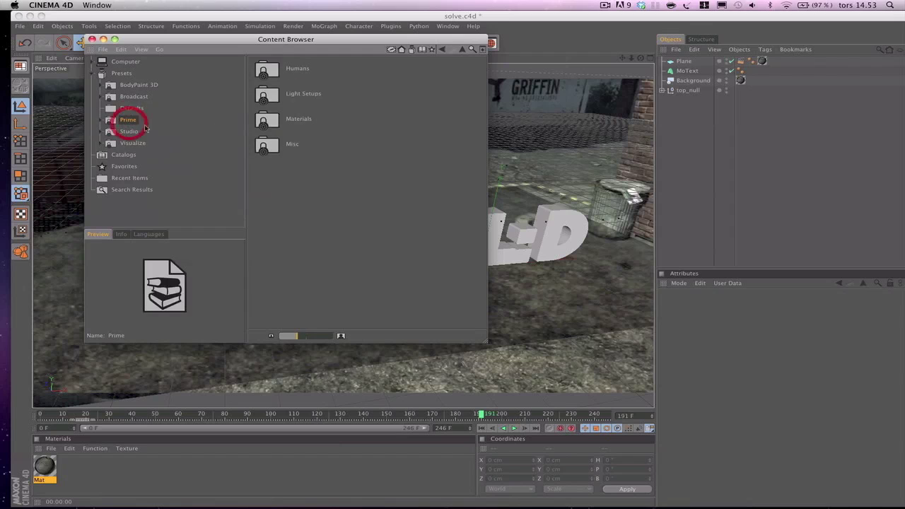
pyautogui.doubleClick(297, 97)
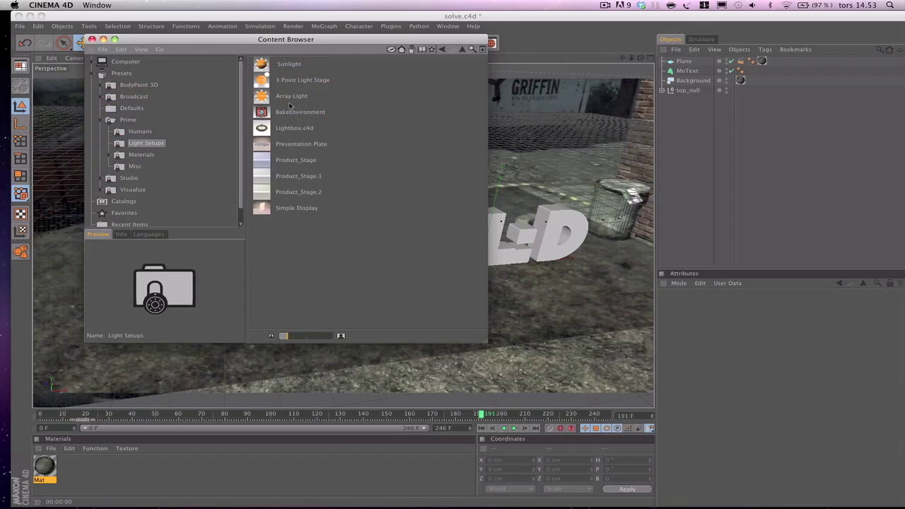
pyautogui.doubleClick(291, 94)
pyautogui.click(92, 40)
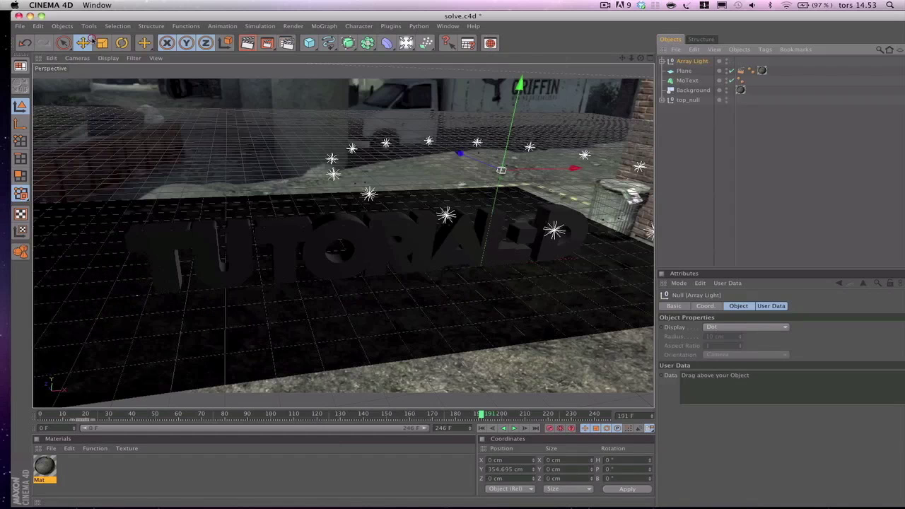
# - Render the viewport at frames 191 and 52 to examine the text's lighting and shadows
pyautogui.click(247, 43)
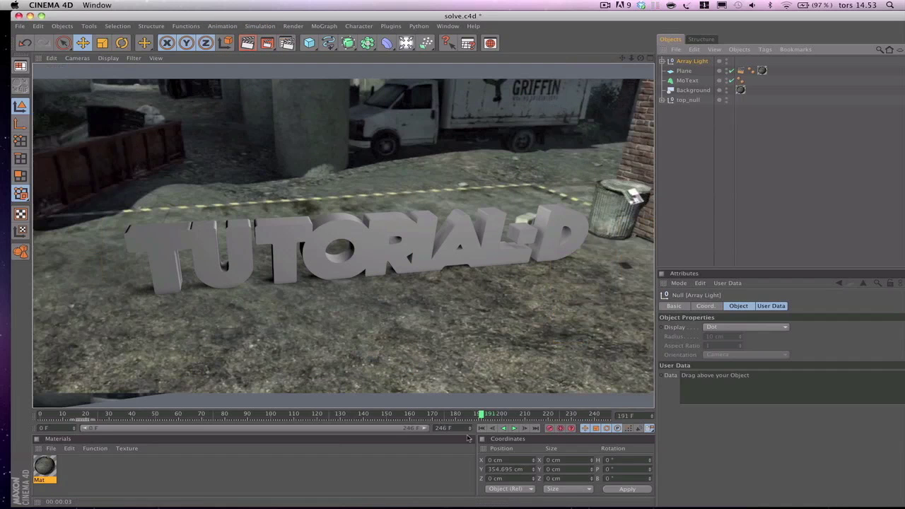
pyautogui.moveTo(484, 417); pyautogui.dragTo(162, 423)
pyautogui.click(247, 43)
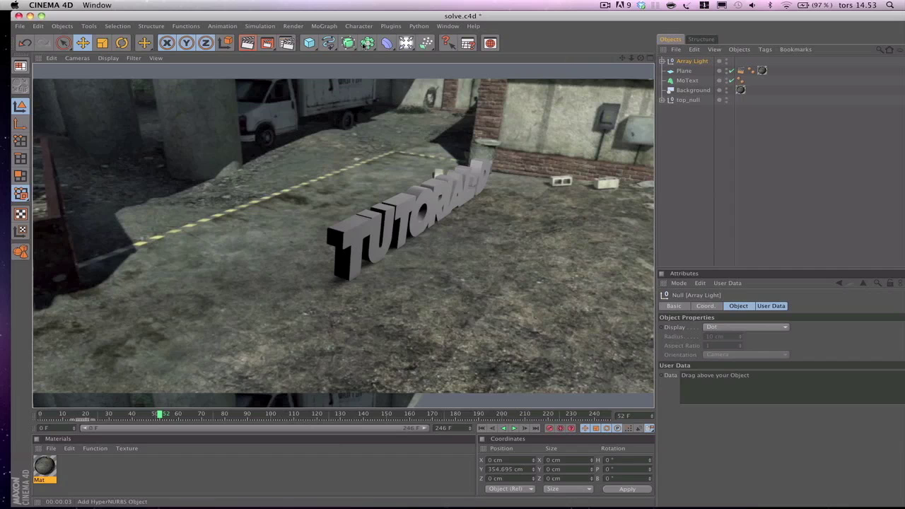
# - Add an omni light with soft shadow maps to the scene and render the viewport to check the text's lighting
pyautogui.moveTo(406, 43); pyautogui.dragTo(464, 53)
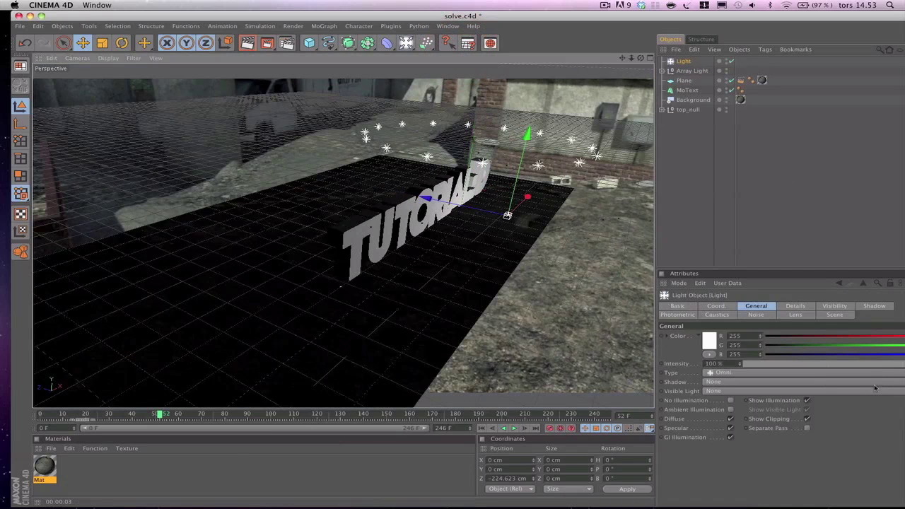
pyautogui.click(873, 307)
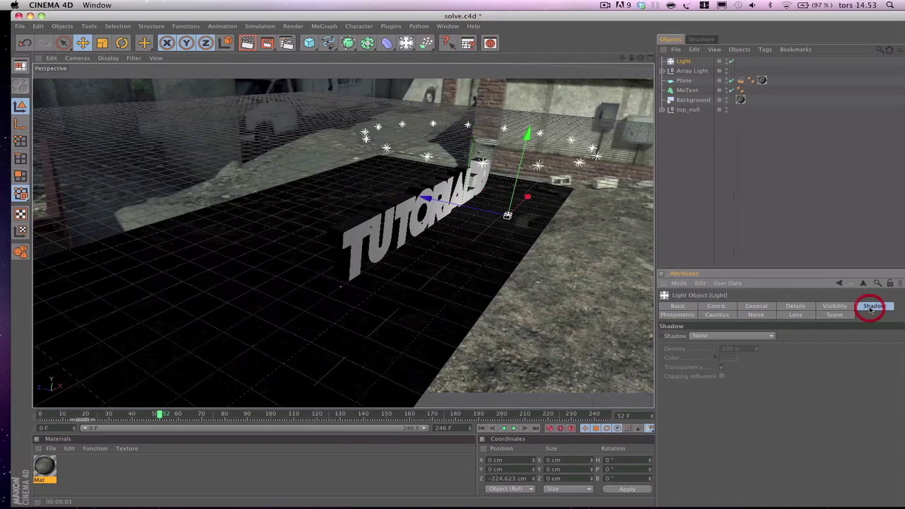
pyautogui.click(766, 337)
pyautogui.click(736, 345)
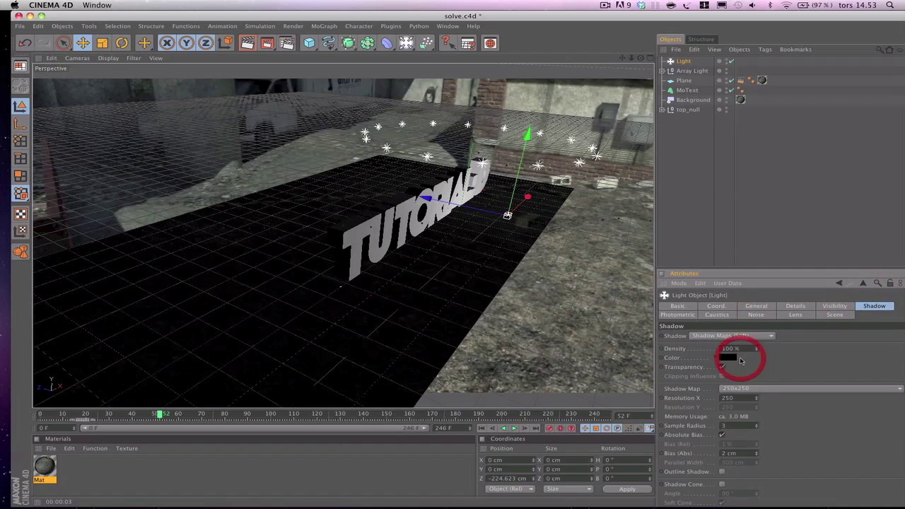
pyautogui.click(247, 43)
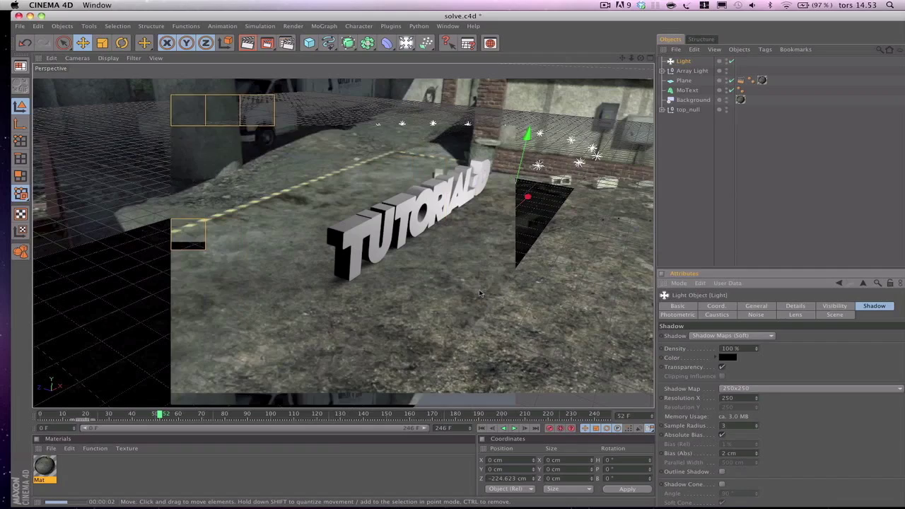
# - At frame 221, move the new light to about X -371 cm, Y 397 cm above the text and render the viewport
pyautogui.click(684, 61)
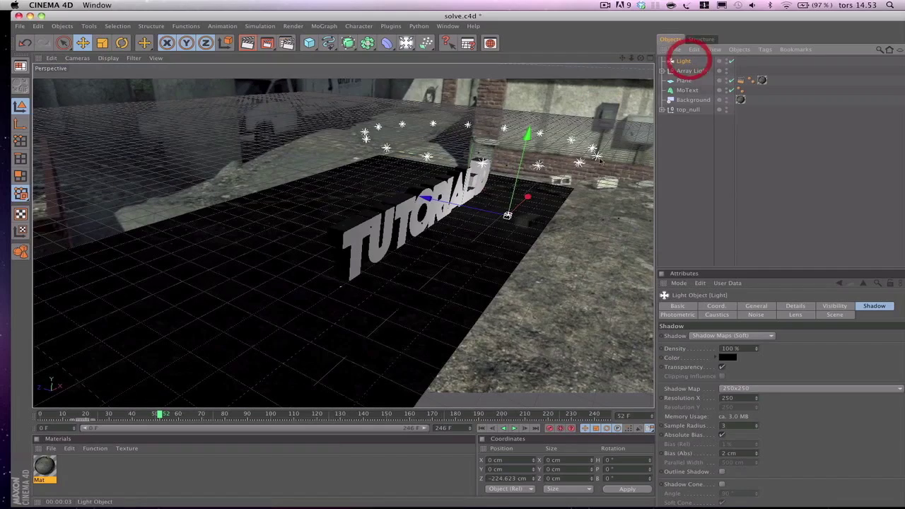
pyautogui.moveTo(162, 416); pyautogui.dragTo(550, 416)
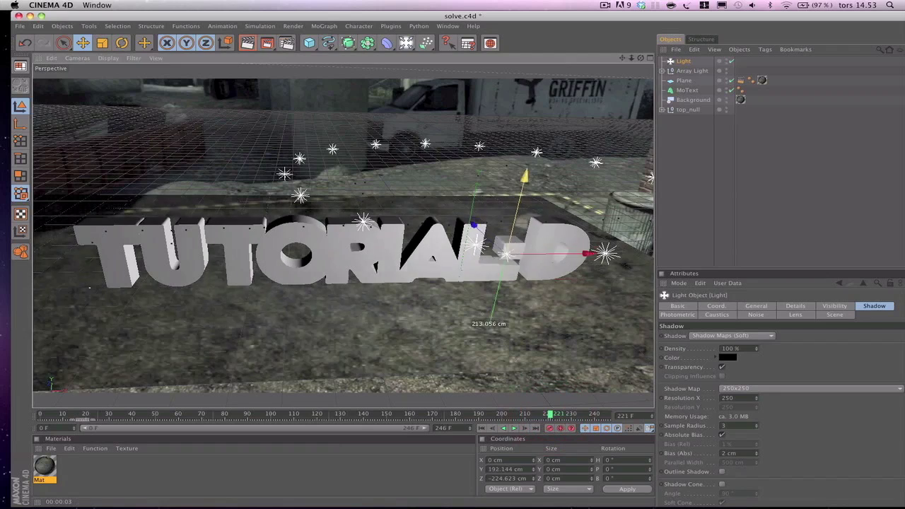
pyautogui.moveTo(580, 236); pyautogui.dragTo(414, 219)
pyautogui.moveTo(349, 197); pyautogui.dragTo(348, 143)
pyautogui.click(247, 44)
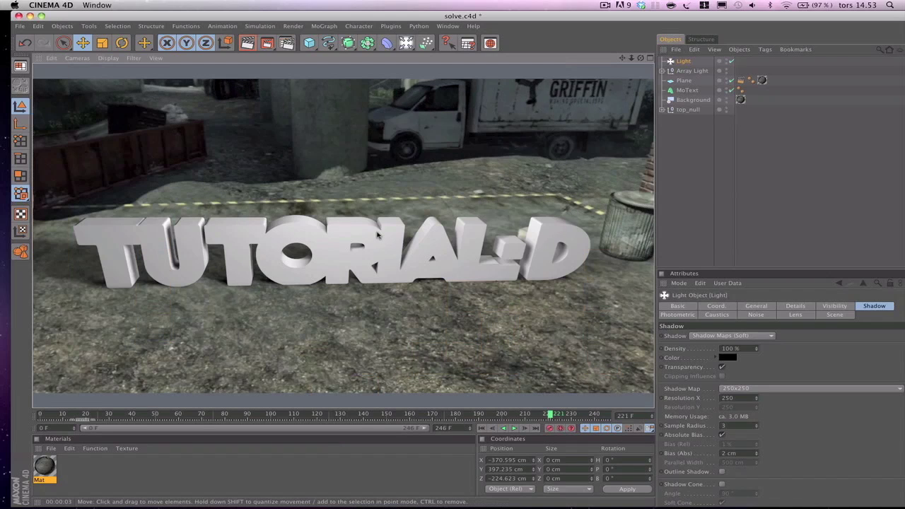
# - Set the render output's manual frame range to run from frame 0 to frame 246
pyautogui.moveTo(550, 414); pyautogui.dragTo(11, 441)
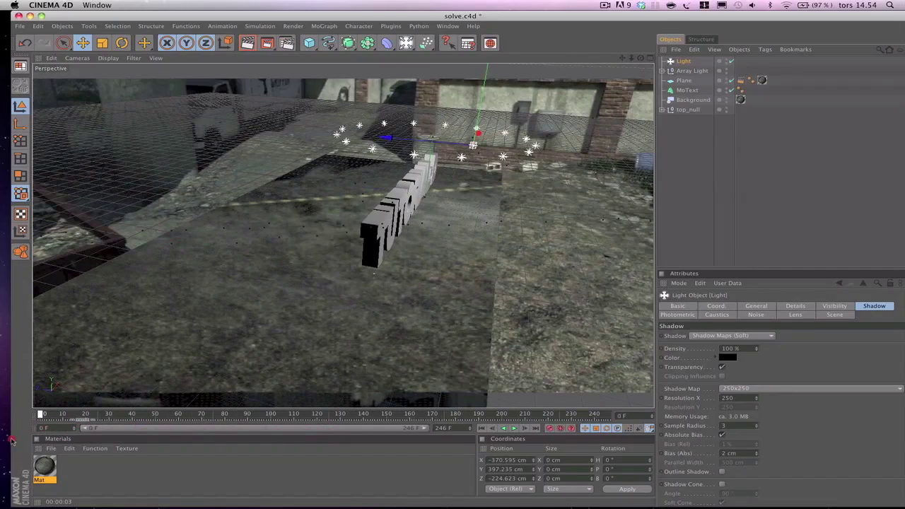
pyautogui.click(286, 43)
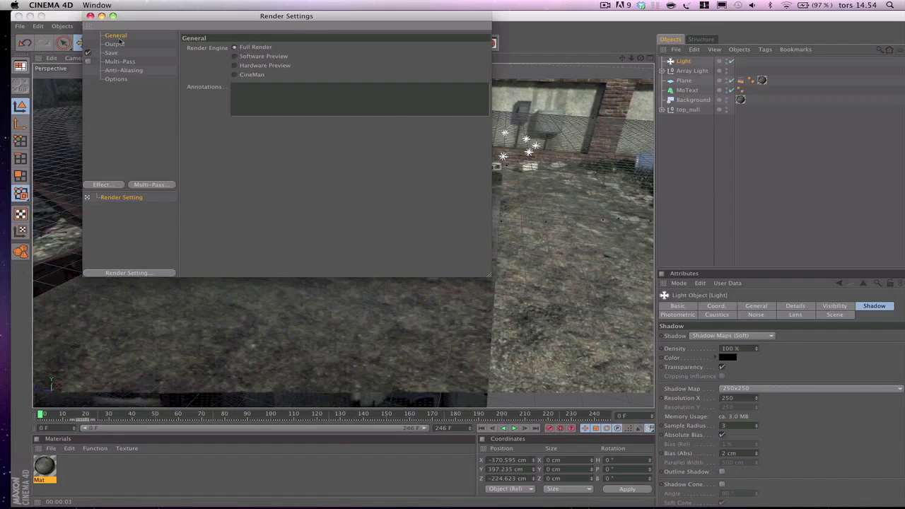
pyautogui.click(116, 44)
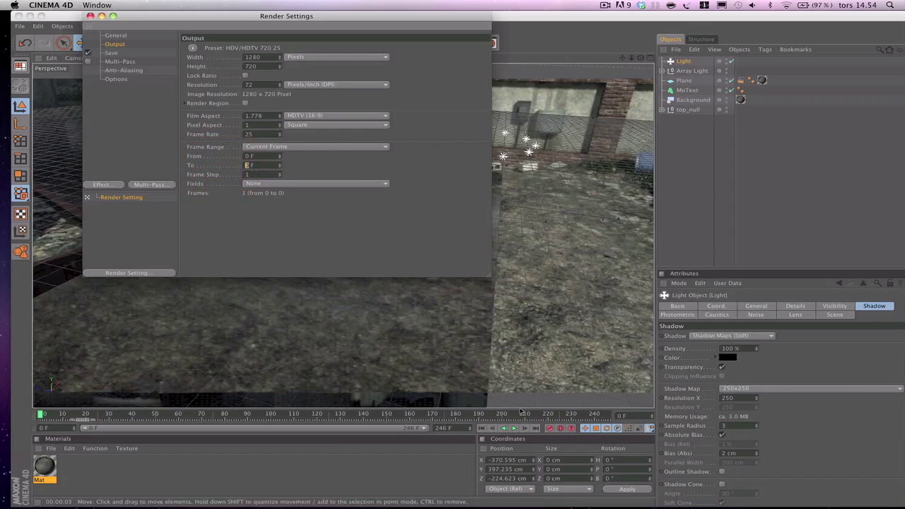
pyautogui.click(607, 416)
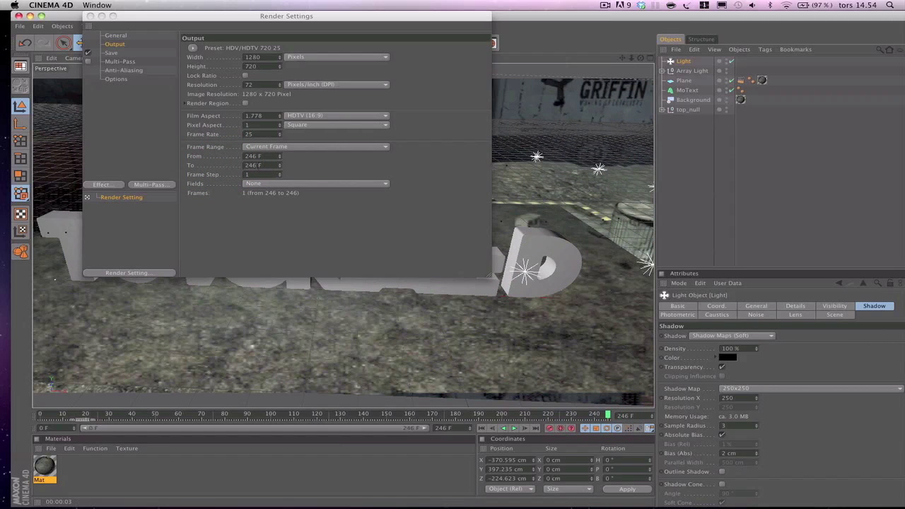
pyautogui.doubleClick(241, 159)
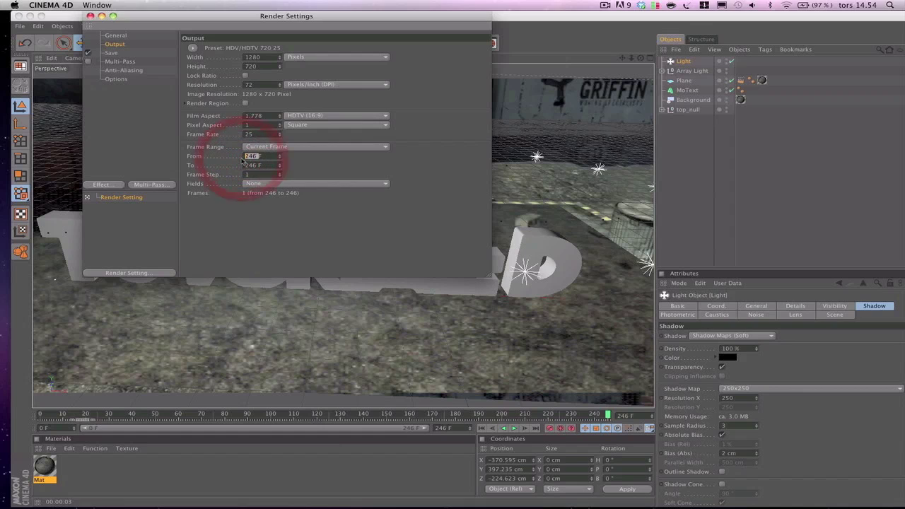
pyautogui.write('0')
pyautogui.press('Return')
pyautogui.click(337, 176)
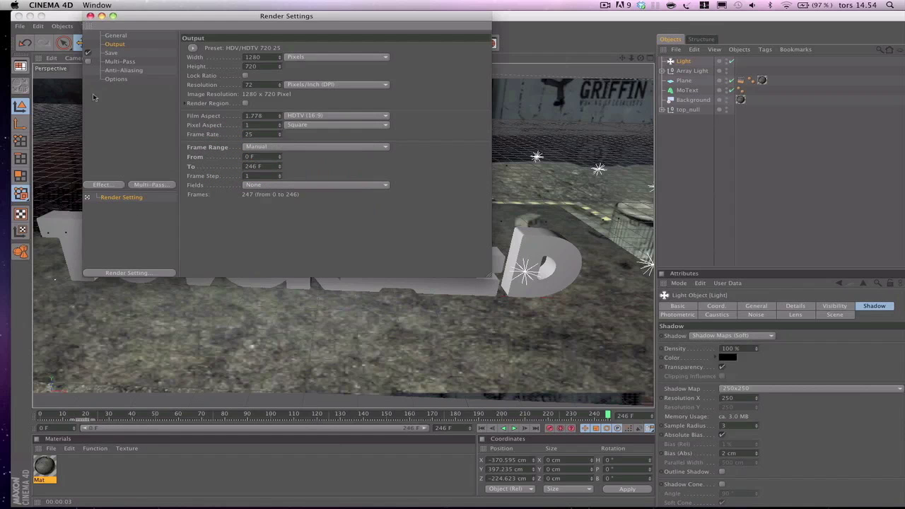
# - Set the render to save as a QuickTime Movie named 3456789 in the cine dare folder
pyautogui.click(112, 54)
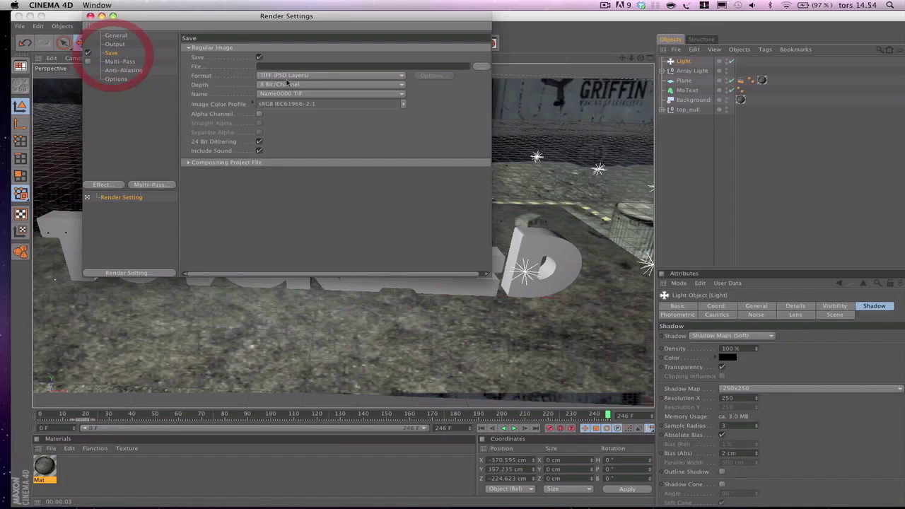
pyautogui.click(481, 67)
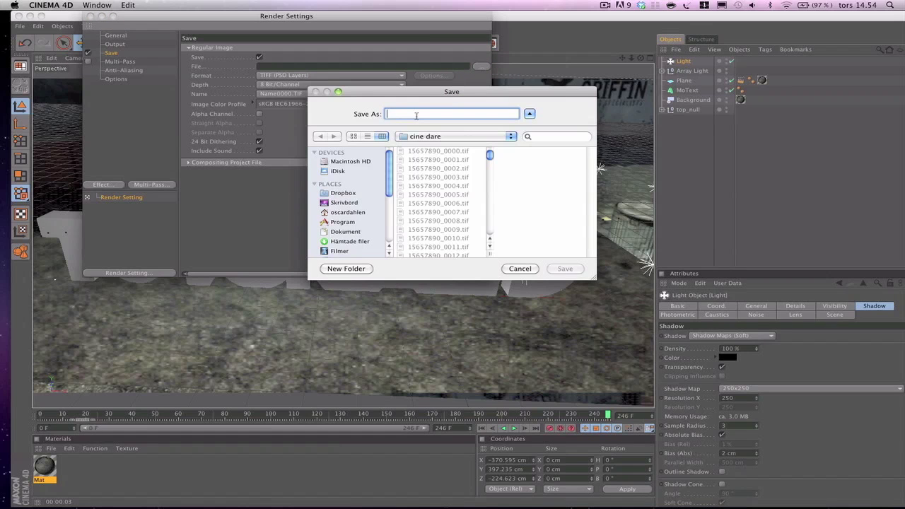
pyautogui.write('3456789')
pyautogui.click(565, 269)
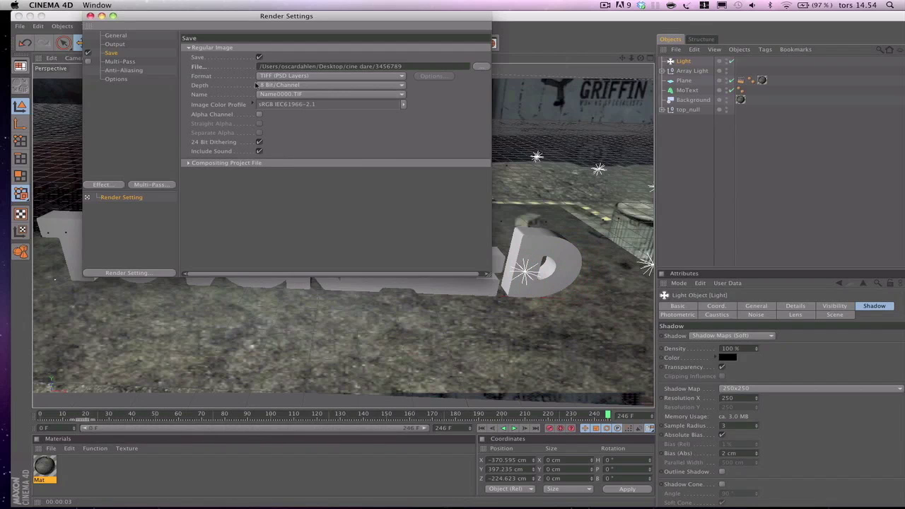
pyautogui.click(279, 76)
pyautogui.click(306, 316)
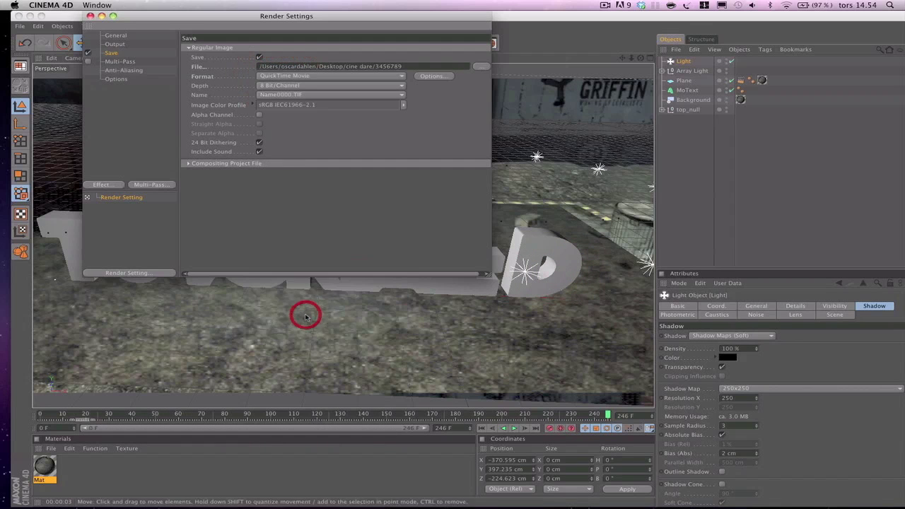
# - Review the Multi-Pass, Anti-Aliasing and Options render settings and close the Render Settings
pyautogui.click(121, 61)
pyautogui.click(121, 70)
pyautogui.click(117, 78)
pyautogui.click(90, 15)
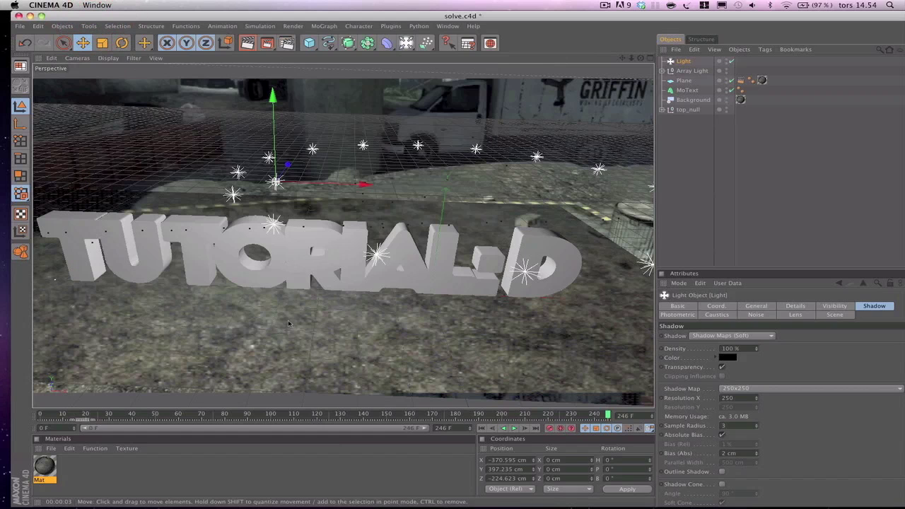
pyautogui.click(469, 429)
pyautogui.moveTo(469, 414); pyautogui.dragTo(513, 415)
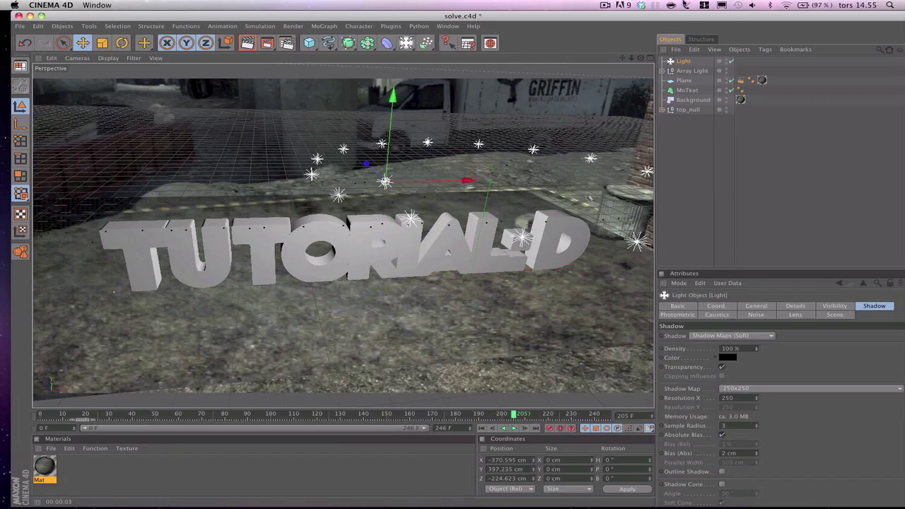
pyautogui.click(611, 5)
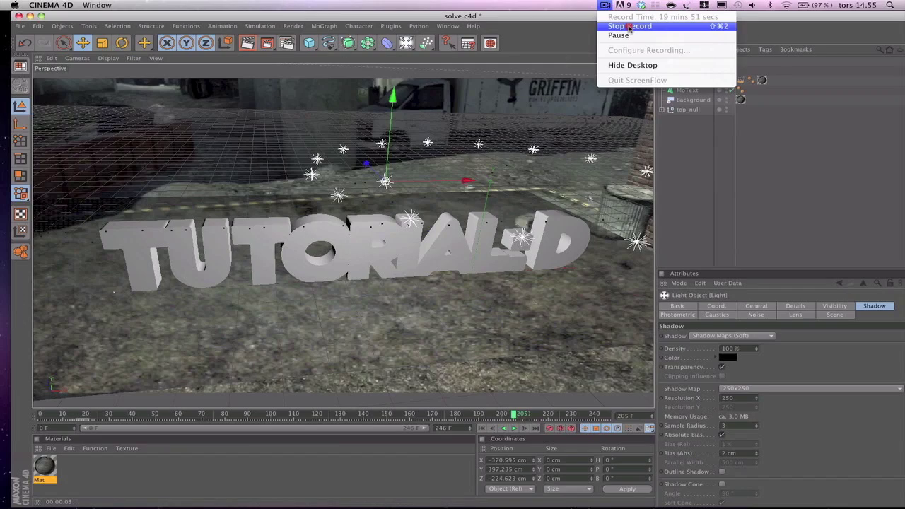
pyautogui.click(629, 26)
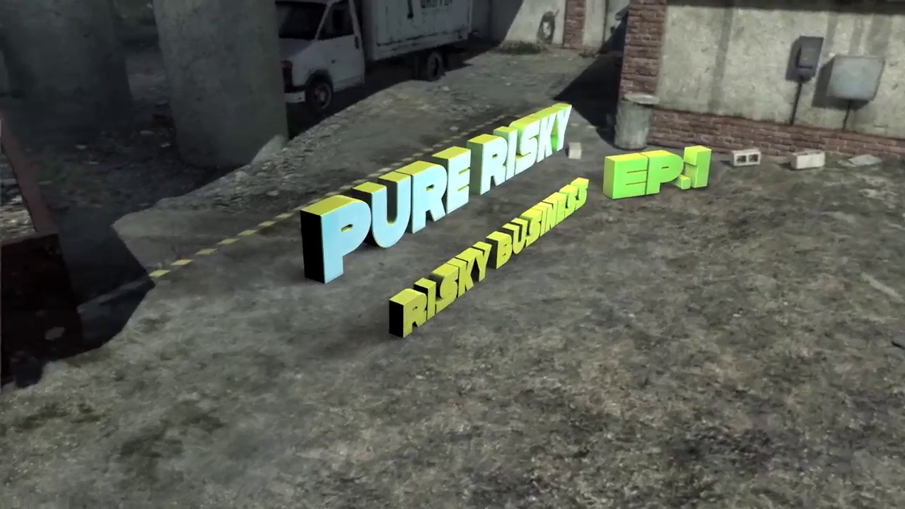